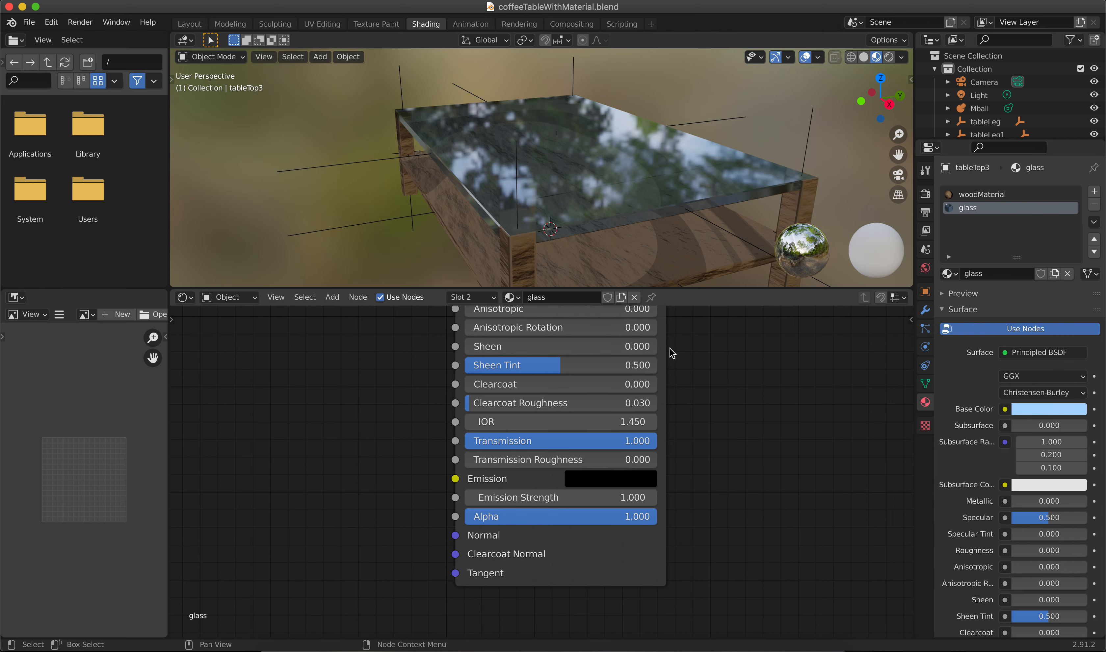
- Compare the tableTop3 material slots woodMaterial and glass, then examine the glass material's Principled BSDF settings
{"action": "left_click", "coordinate": [475, 298]}
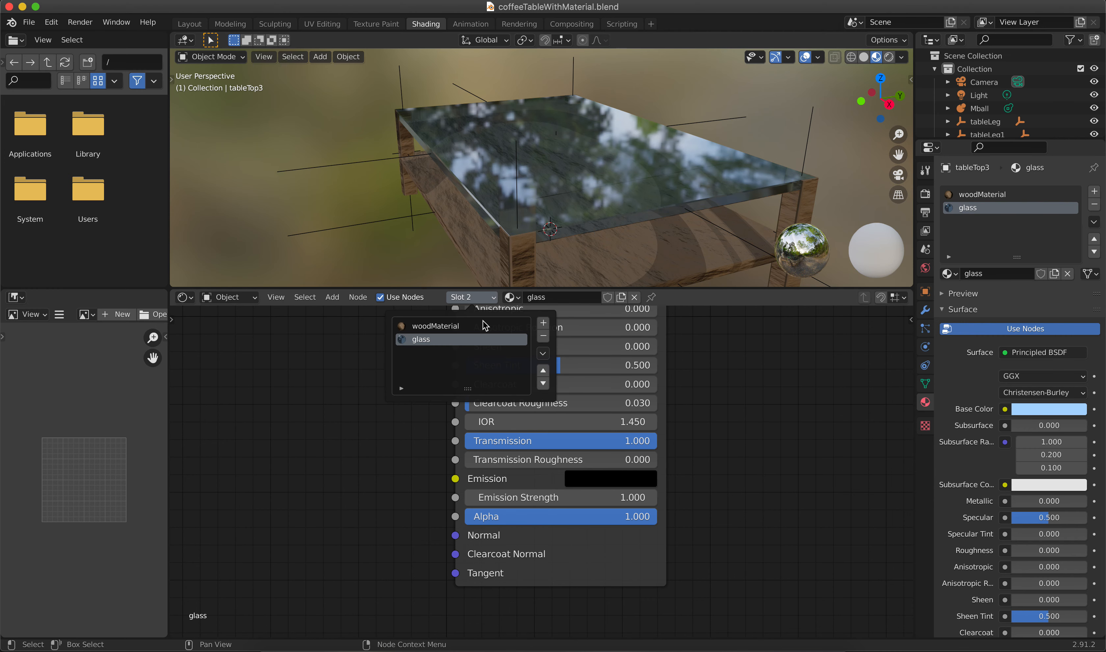
{"action": "left_click", "coordinate": [441, 330]}
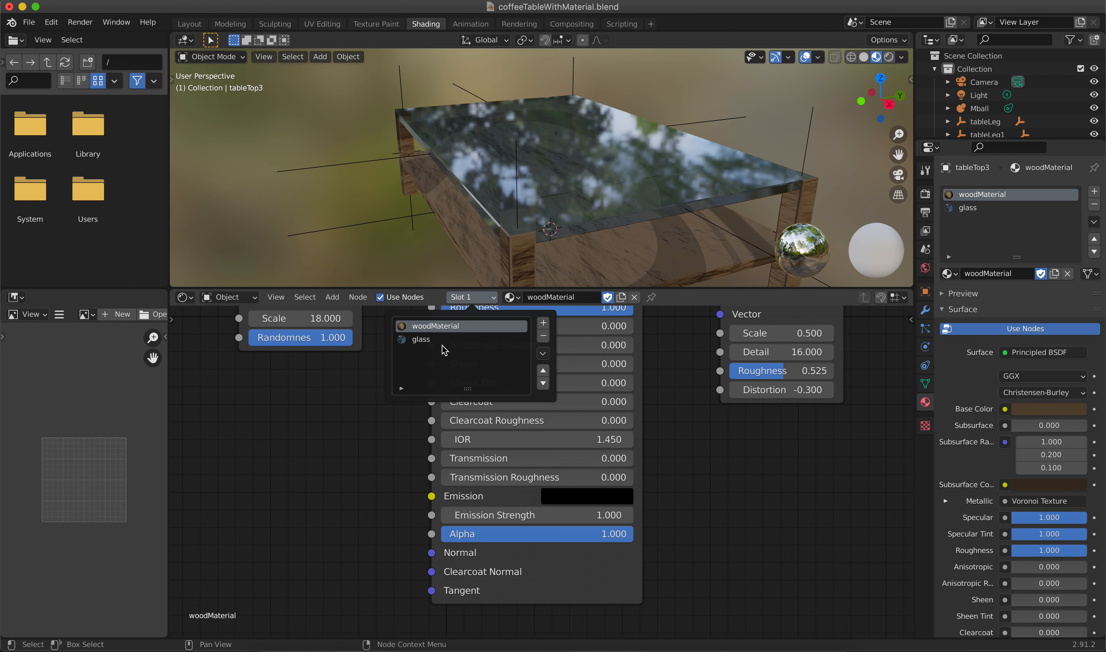
{"action": "left_click", "coordinate": [423, 341]}
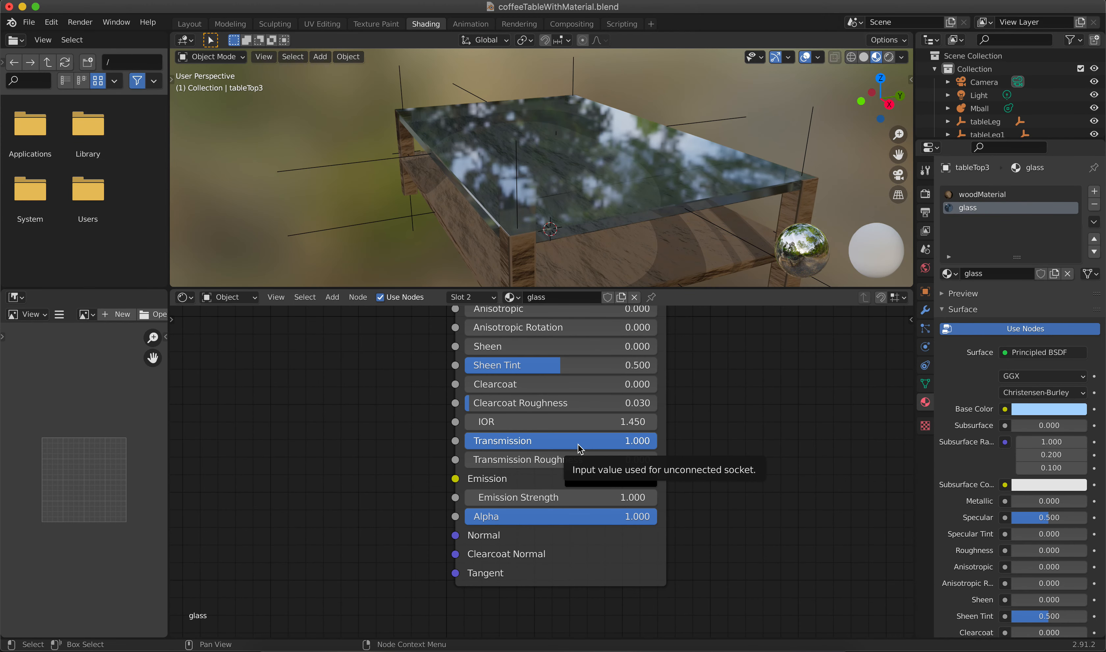
{"action": "mouse_move", "coordinate": [637, 442]}
{"action": "left_mouse_down"}
{"action": "mouse_move", "coordinate": [466, 443]}
{"action": "mouse_move", "coordinate": [659, 443]}
{"action": "left_mouse_up"}
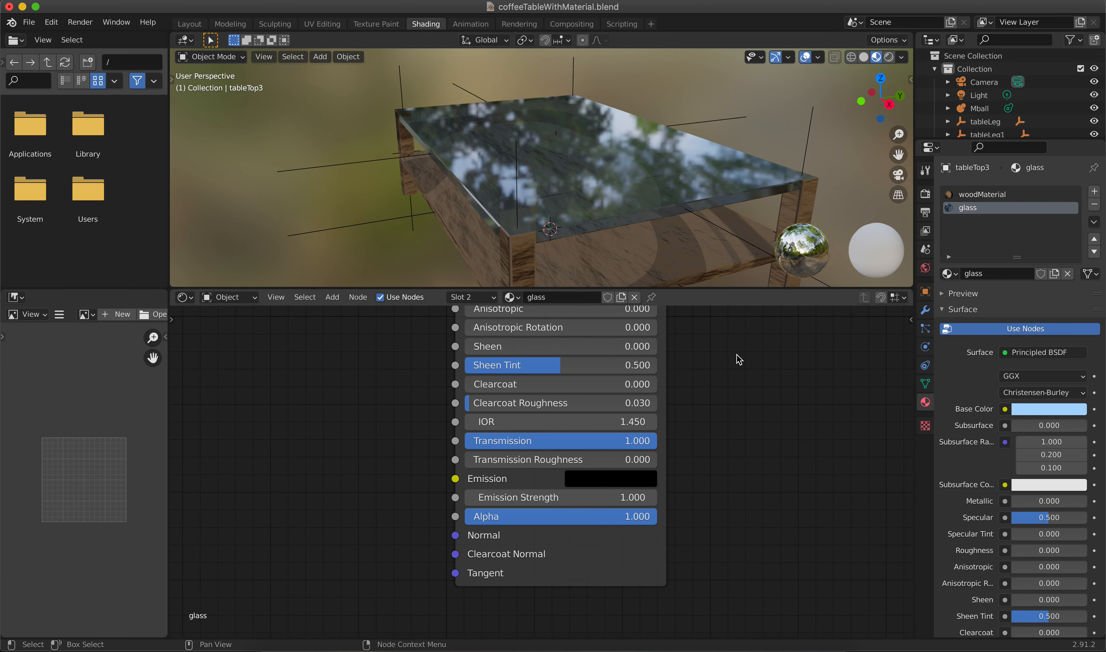
{"action": "middle_click_drag", "start_coordinate": [715, 351], "coordinate": [701, 465]}
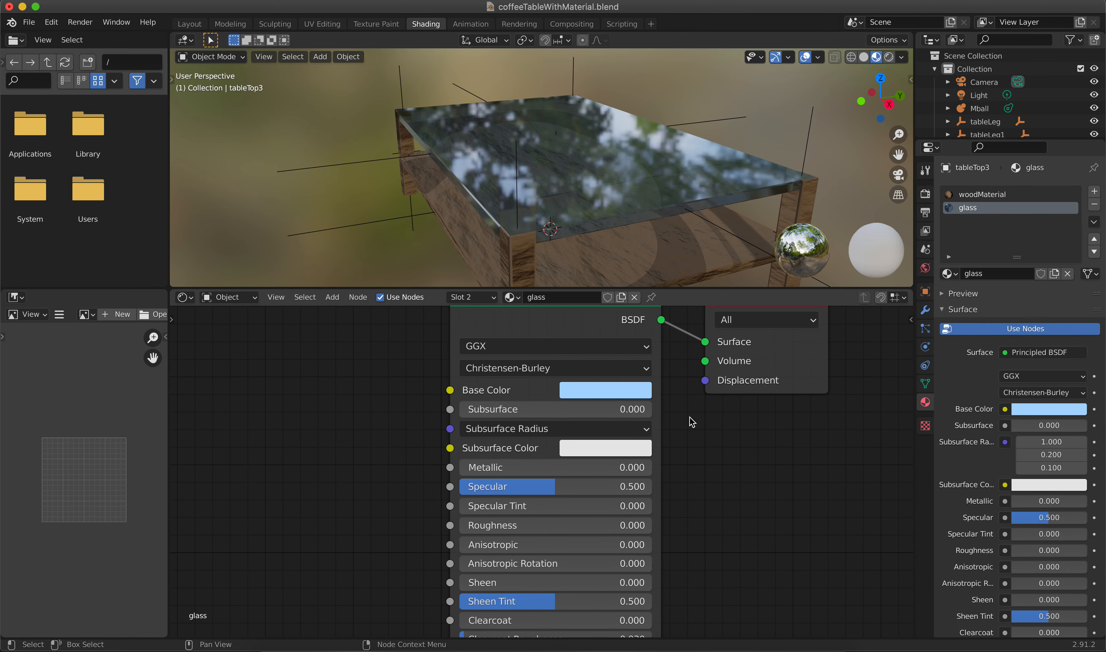
{"action": "middle_click_drag", "start_coordinate": [692, 421], "coordinate": [688, 445]}
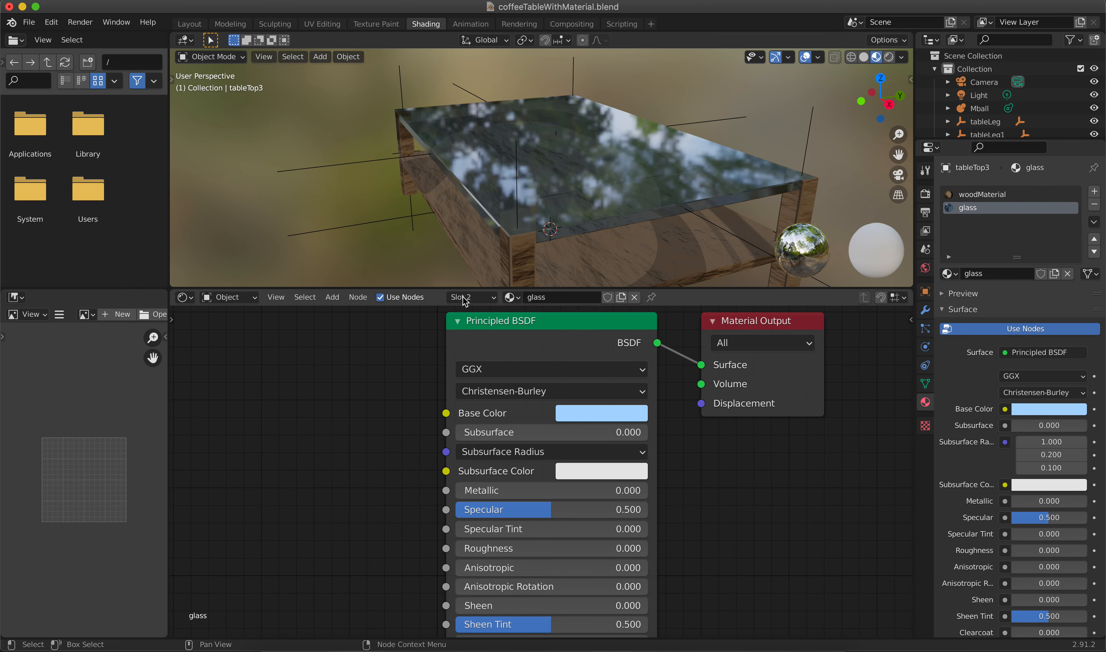
- Show the woodMaterial node network and move its Noise Texture node slightly lower beside the Voronoi Texture node
{"action": "left_click", "coordinate": [487, 297]}
{"action": "left_click", "coordinate": [453, 330]}
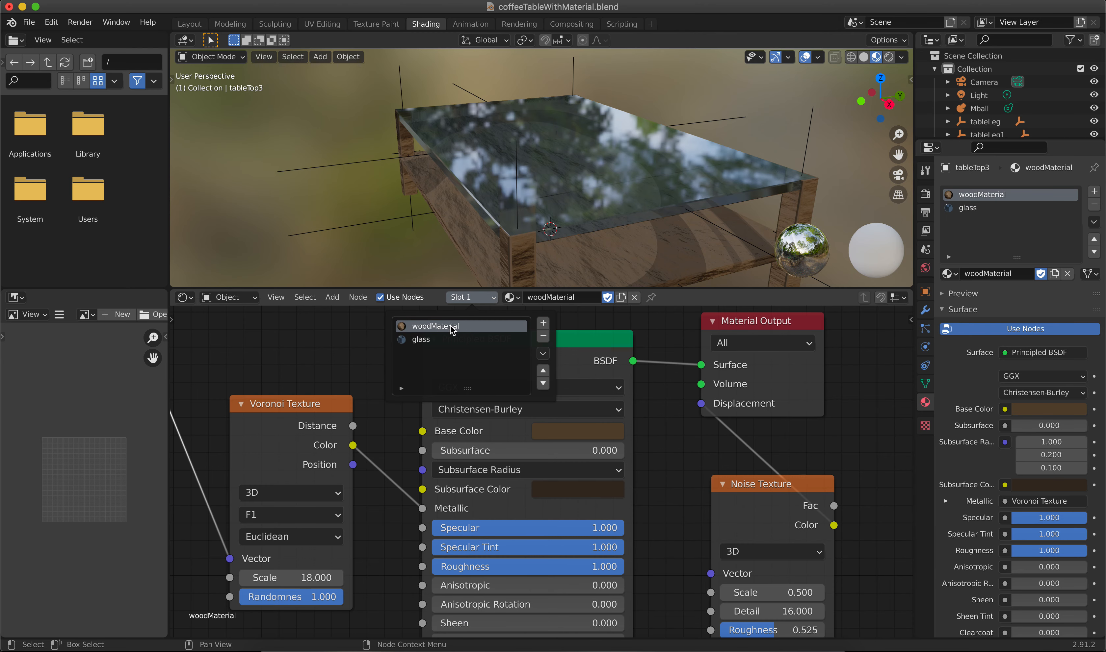
{"action": "middle_click_drag", "start_coordinate": [371, 359], "coordinate": [565, 353]}
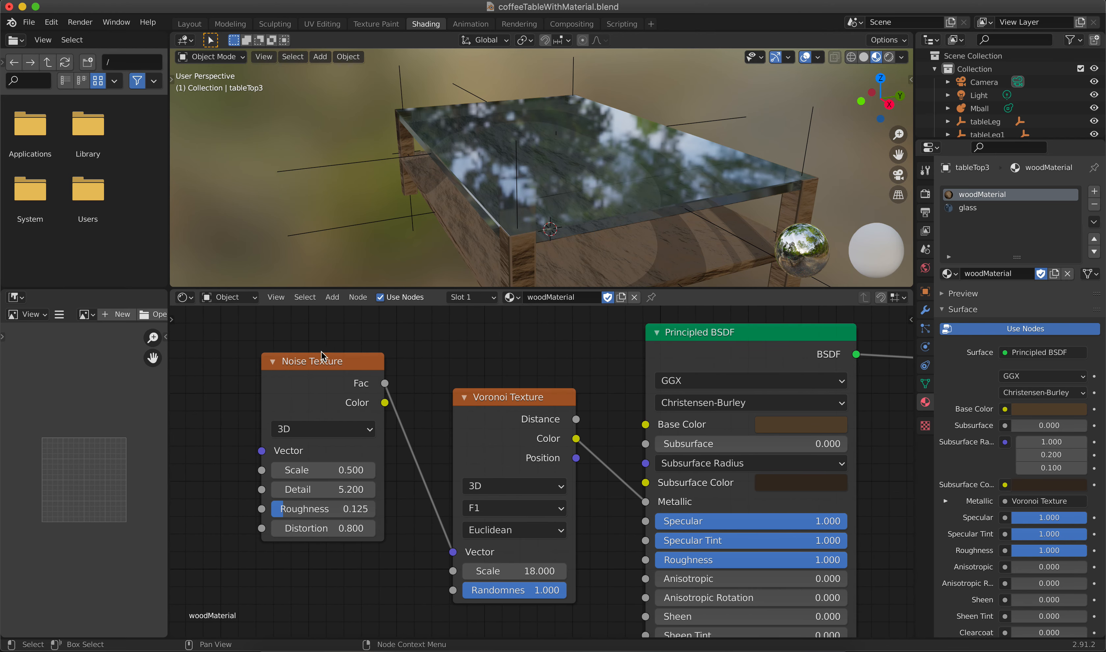
{"action": "left_click_drag", "start_coordinate": [336, 367], "coordinate": [332, 404]}
{"action": "middle_click_drag", "start_coordinate": [410, 379], "coordinate": [434, 353]}
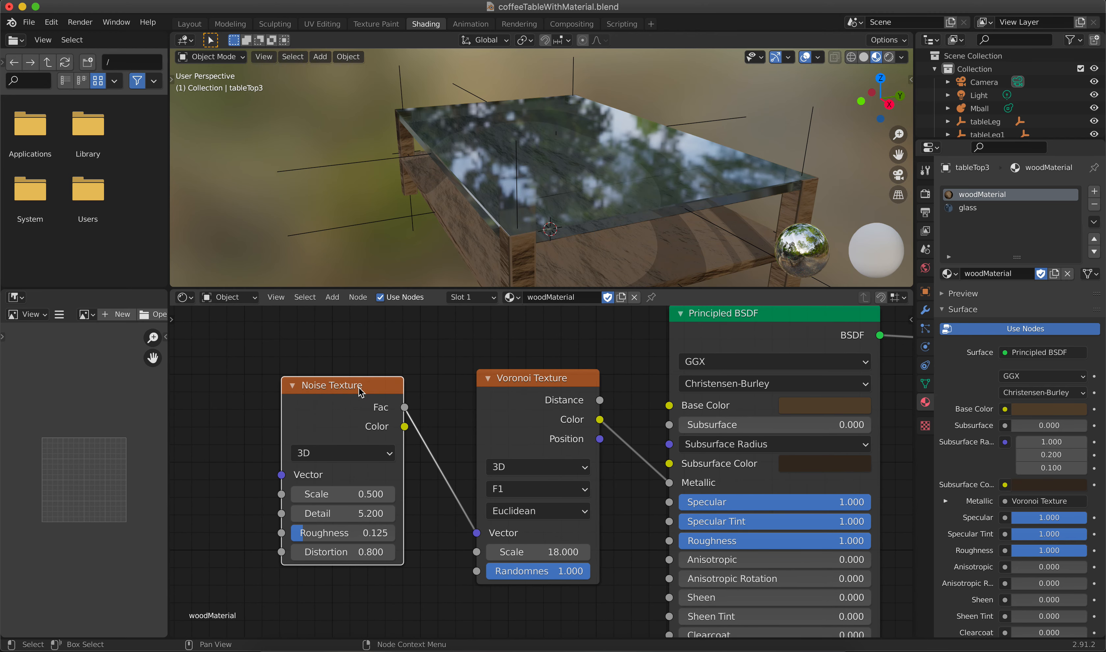
{"action": "left_click", "coordinate": [548, 384]}
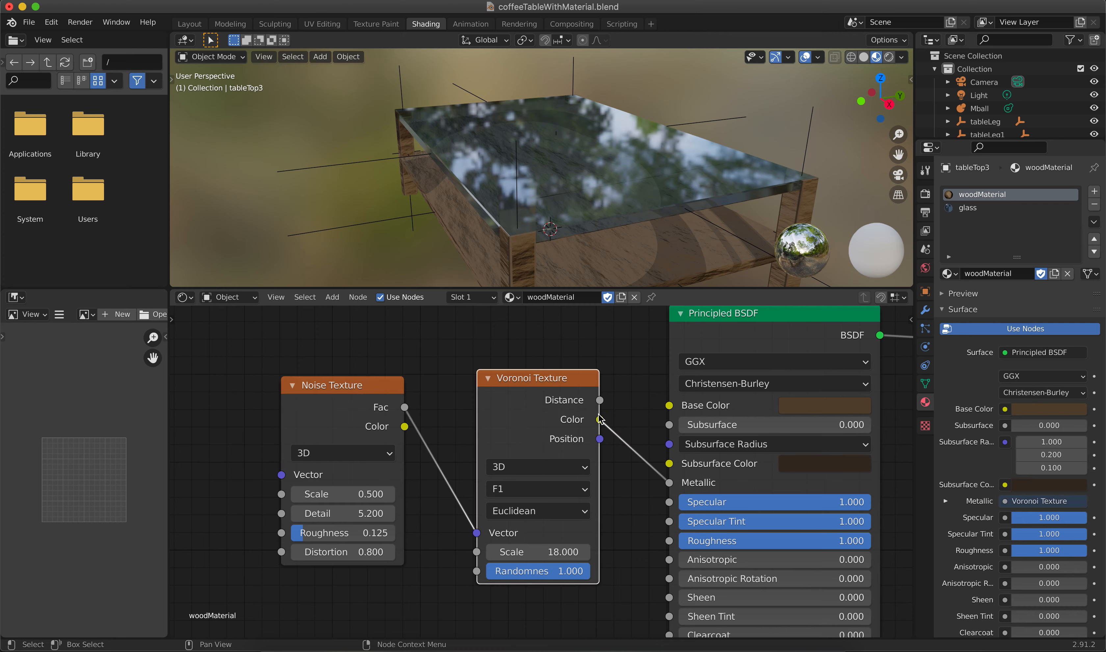
{"action": "left_click_drag", "start_coordinate": [370, 392], "coordinate": [377, 395]}
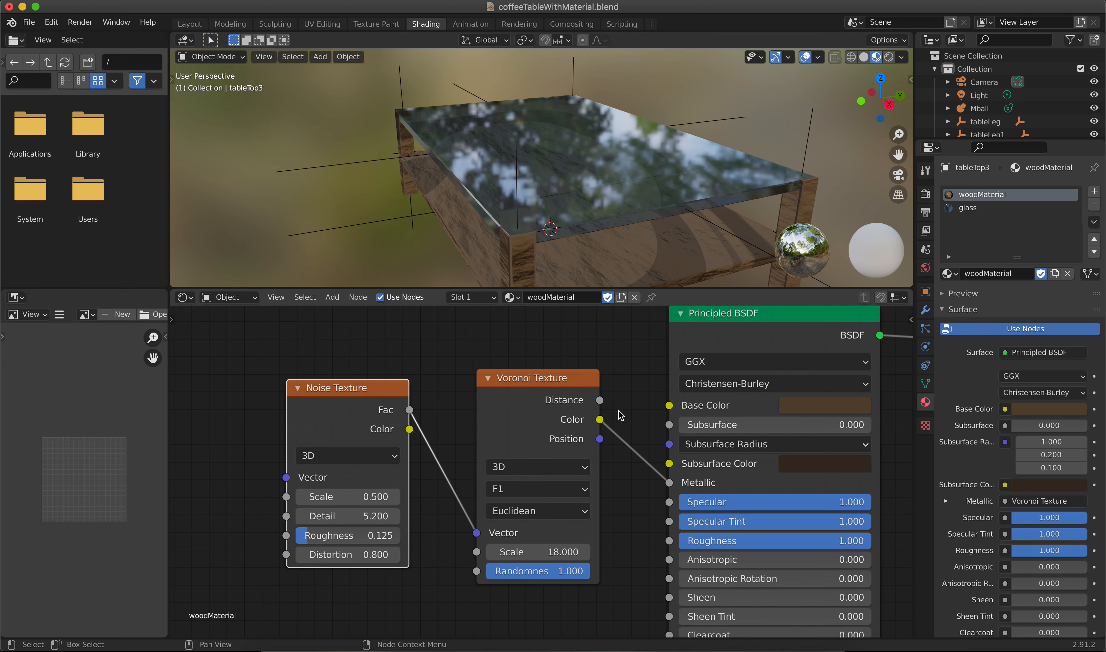
- Cut the link between the Voronoi Texture's Color output and the Principled BSDF's Metallic input in woodMaterial
{"action": "middle_click_drag", "start_coordinate": [630, 383], "coordinate": [548, 402]}
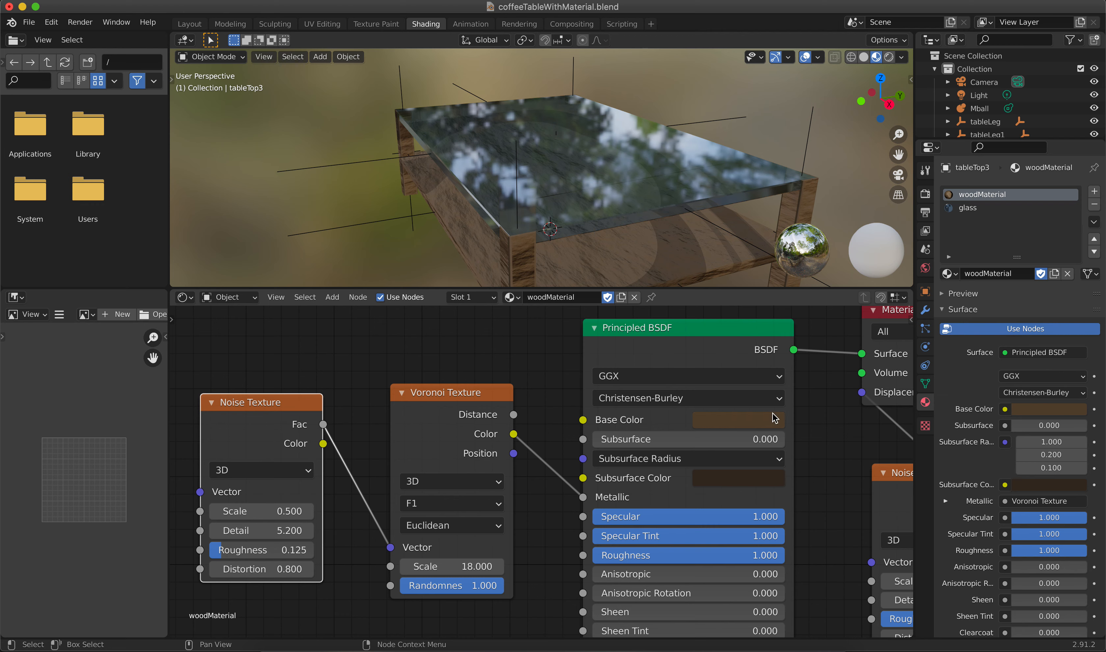
{"action": "middle_click_drag", "start_coordinate": [805, 444], "coordinate": [796, 445]}
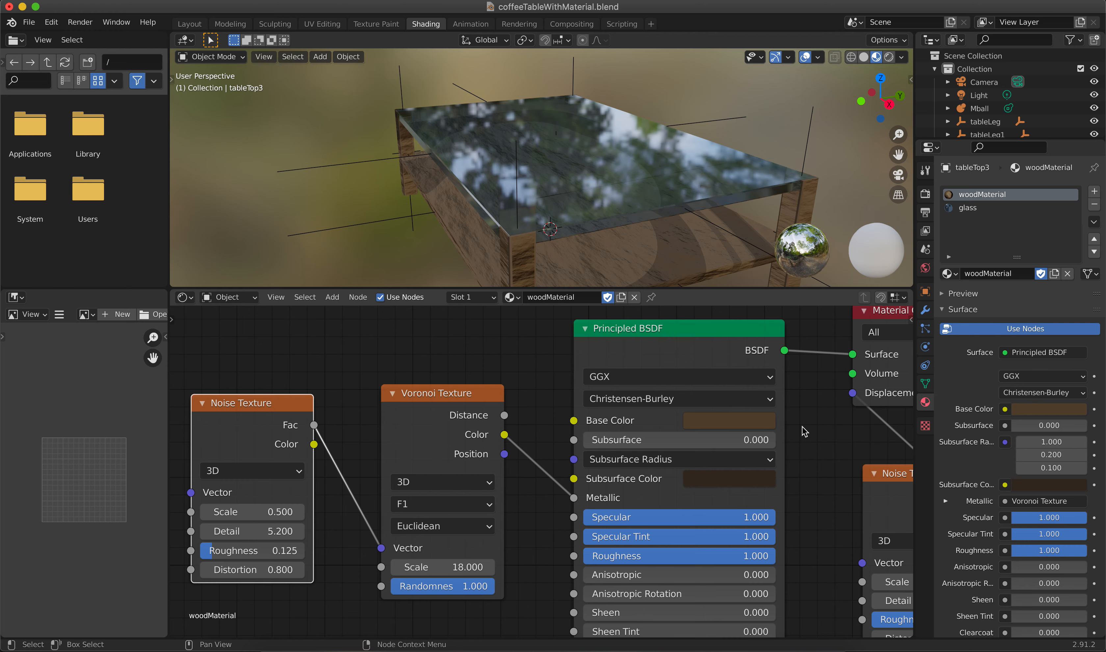
{"action": "middle_click_drag", "start_coordinate": [805, 432], "coordinate": [801, 431]}
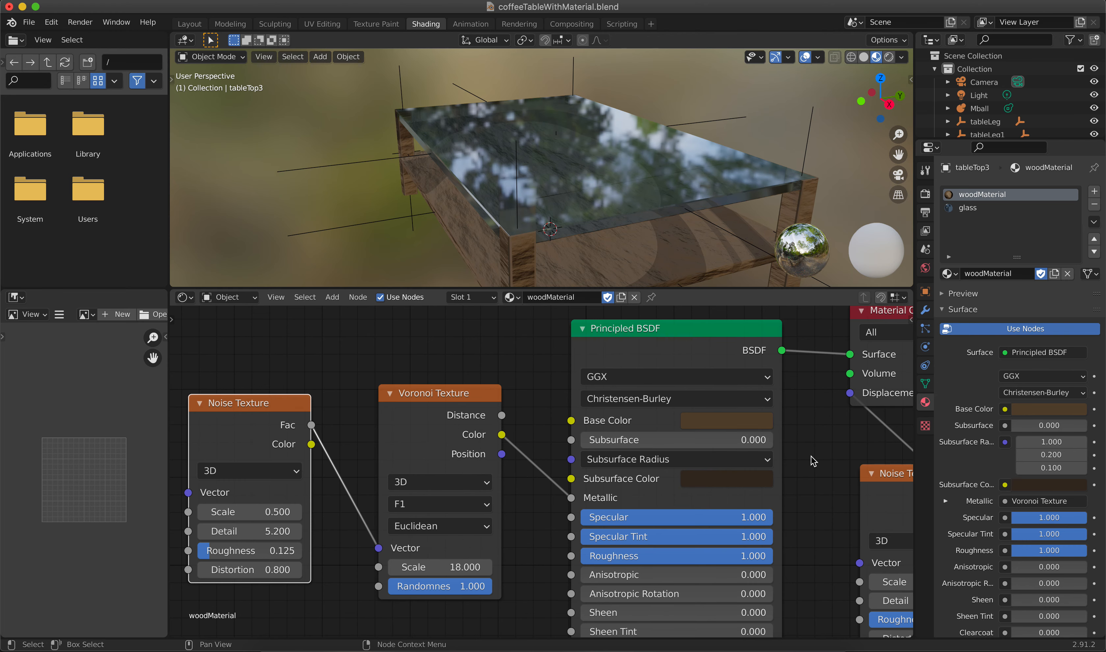
{"action": "middle_click_drag", "start_coordinate": [812, 462], "coordinate": [817, 433]}
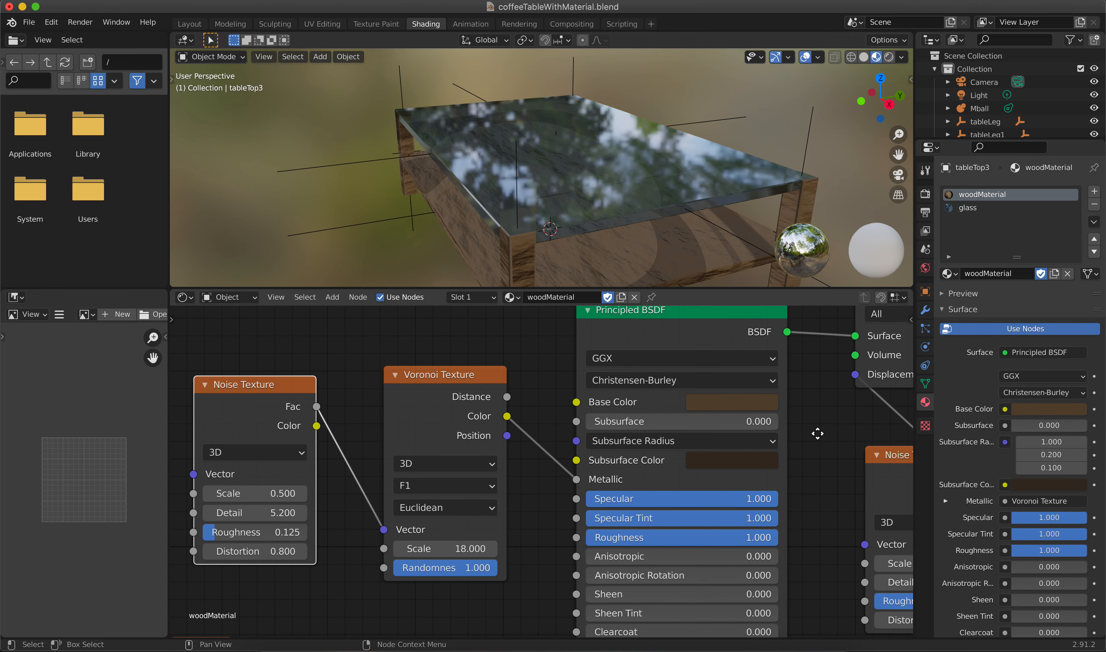
{"action": "middle_click_drag", "start_coordinate": [561, 396], "coordinate": [591, 373]}
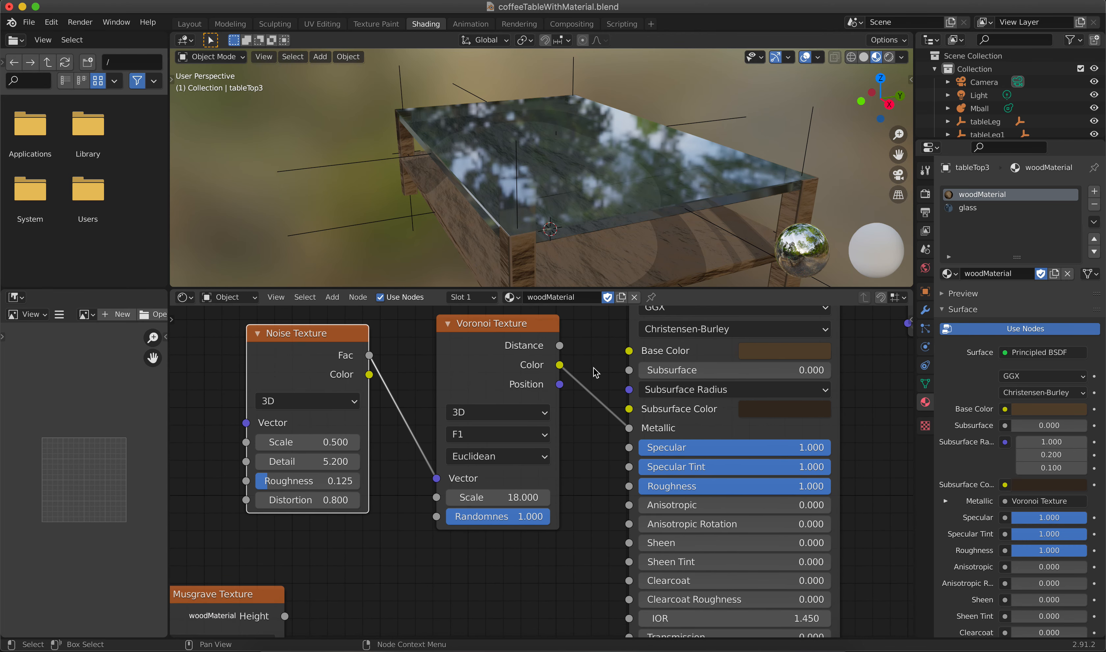
{"action": "right_click_drag", "start_coordinate": [606, 394], "coordinate": [592, 488], "text": "ctrl"}
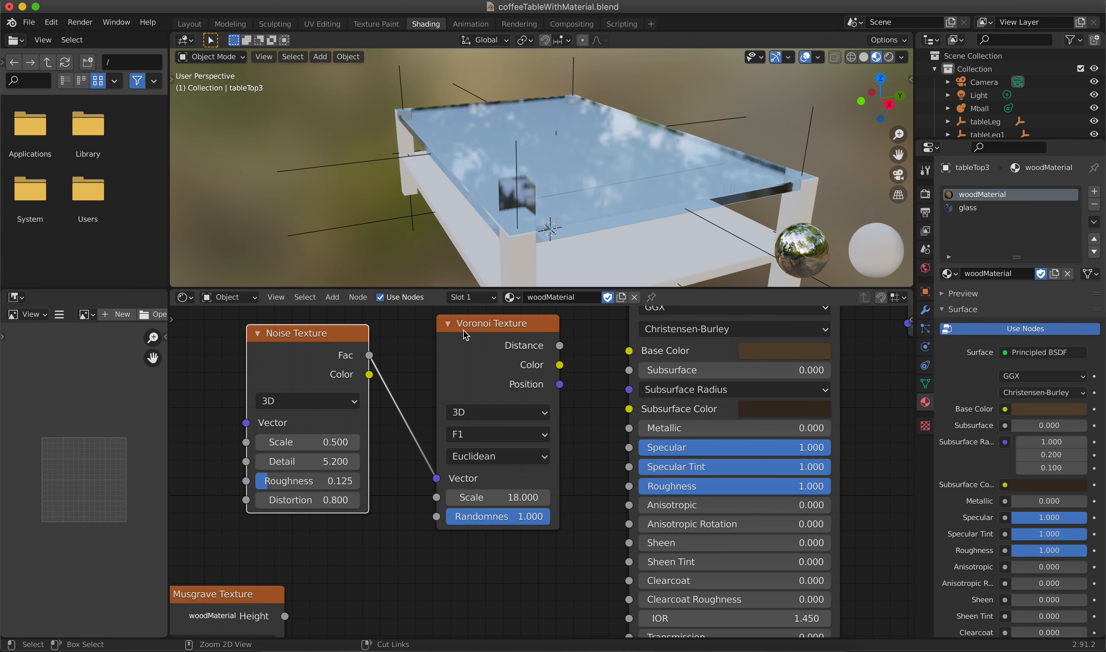
- Move the Voronoi, Noise and Musgrave Texture nodes down, clear of the area beside the Principled BSDF node
{"action": "left_click_drag", "start_coordinate": [457, 324], "coordinate": [474, 496]}
{"action": "left_click_drag", "start_coordinate": [308, 344], "coordinate": [366, 558]}
{"action": "scroll", "coordinate": [517, 450], "scroll_direction": "down", "scroll_amount": 1}
{"action": "right_click", "coordinate": [493, 433]}
{"action": "middle_click_drag", "start_coordinate": [521, 374], "coordinate": [550, 235]}
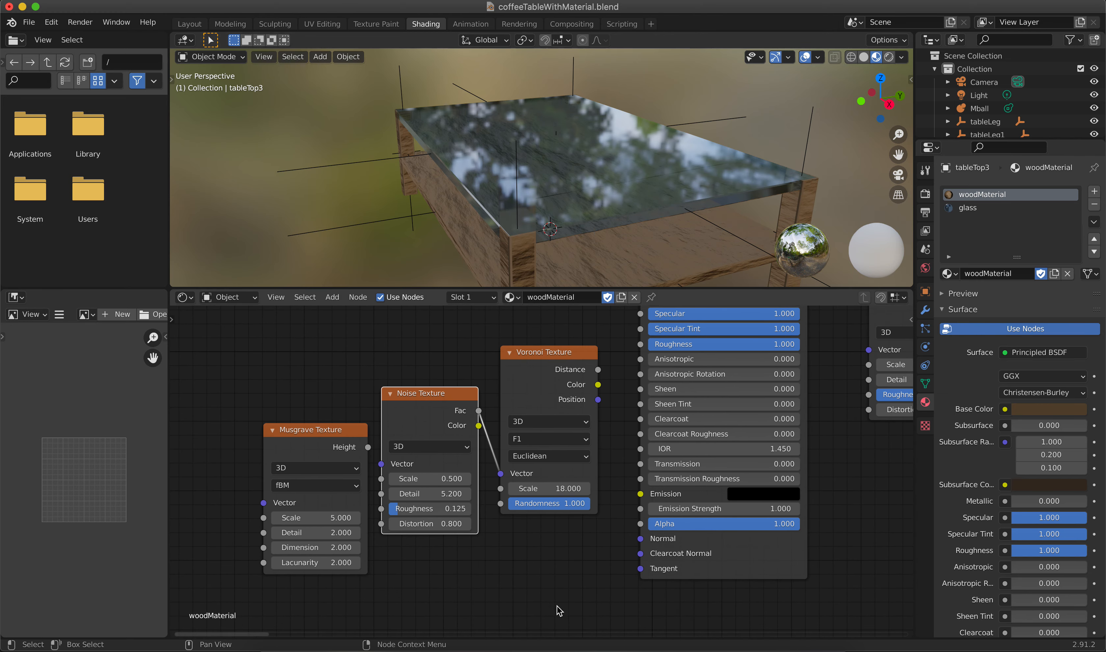
{"action": "key", "text": "c"}
{"action": "left_click_drag", "start_coordinate": [464, 551], "coordinate": [283, 605]}
{"action": "left_click_drag", "start_coordinate": [452, 395], "coordinate": [432, 628]}
{"action": "right_click", "coordinate": [559, 368]}
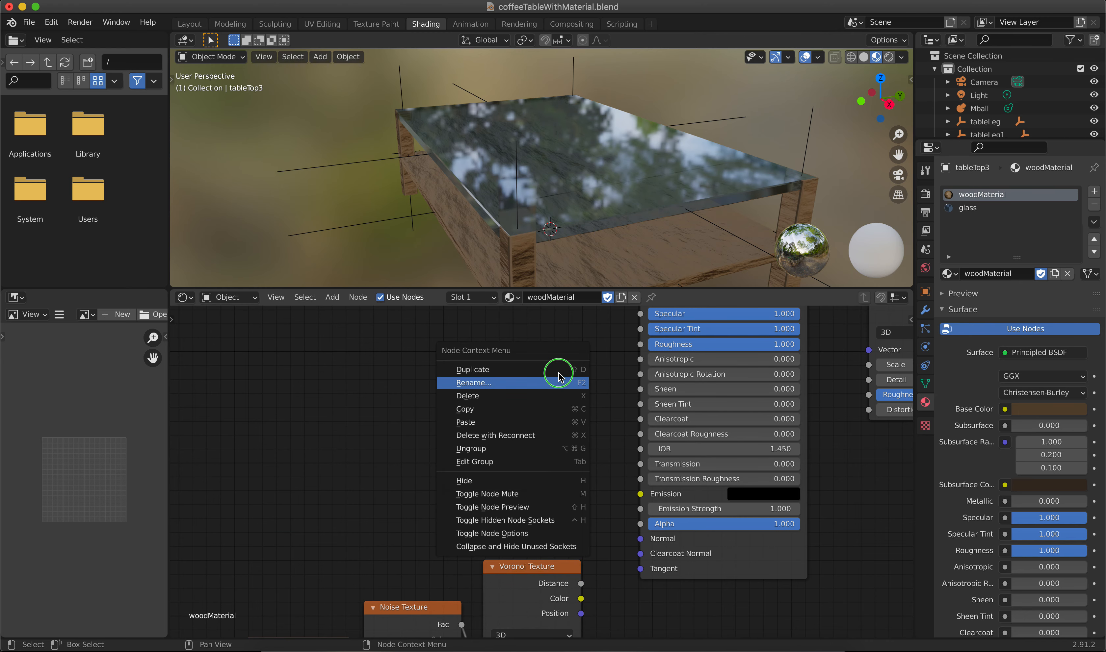
{"action": "key", "text": "Escape"}
- Cut the link between the other Noise Texture's Color output and the Material Output's Displacement input
{"action": "scroll", "coordinate": [567, 330], "scroll_direction": "down", "scroll_amount": 1}
{"action": "middle_click_drag", "start_coordinate": [570, 327], "coordinate": [506, 466]}
{"action": "left_click_drag", "start_coordinate": [799, 437], "coordinate": [746, 444]}
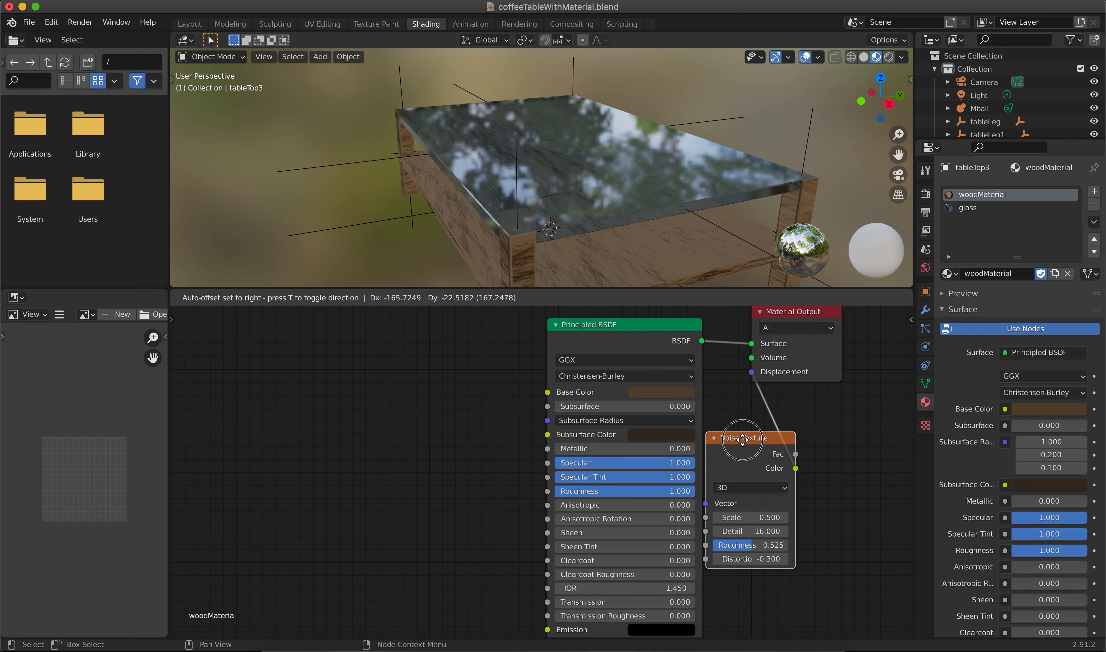
{"action": "right_click_drag", "start_coordinate": [780, 411], "coordinate": [733, 427], "text": "ctrl"}
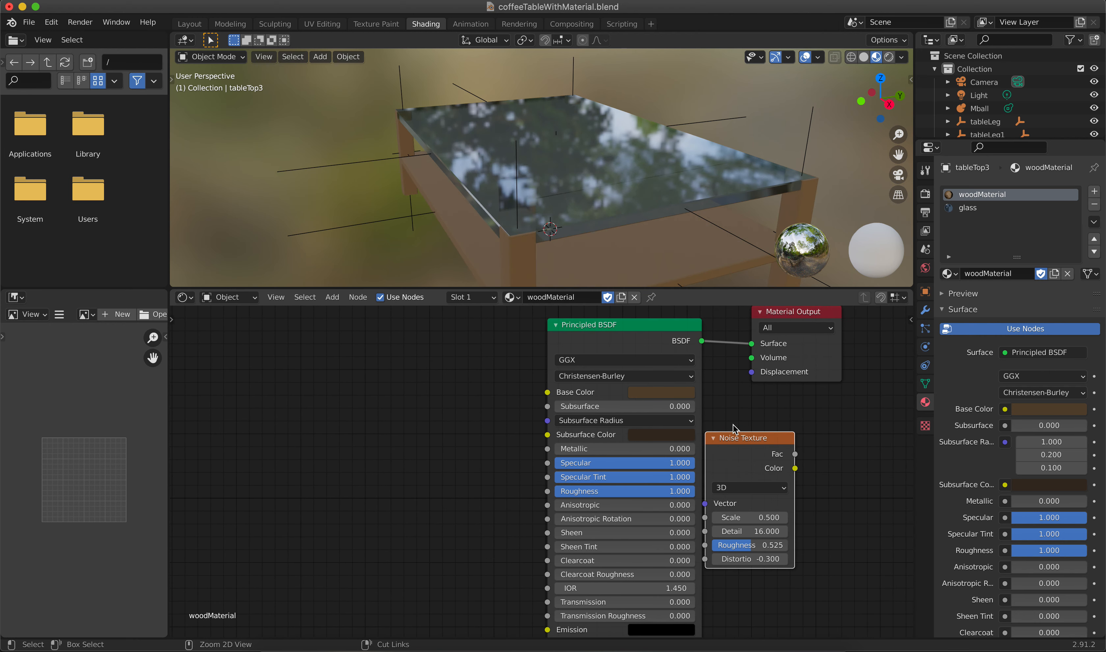
- Move the disconnected Noise Texture node far below the Material Output node, out of the way
{"action": "left_click_drag", "start_coordinate": [770, 440], "coordinate": [790, 576]}
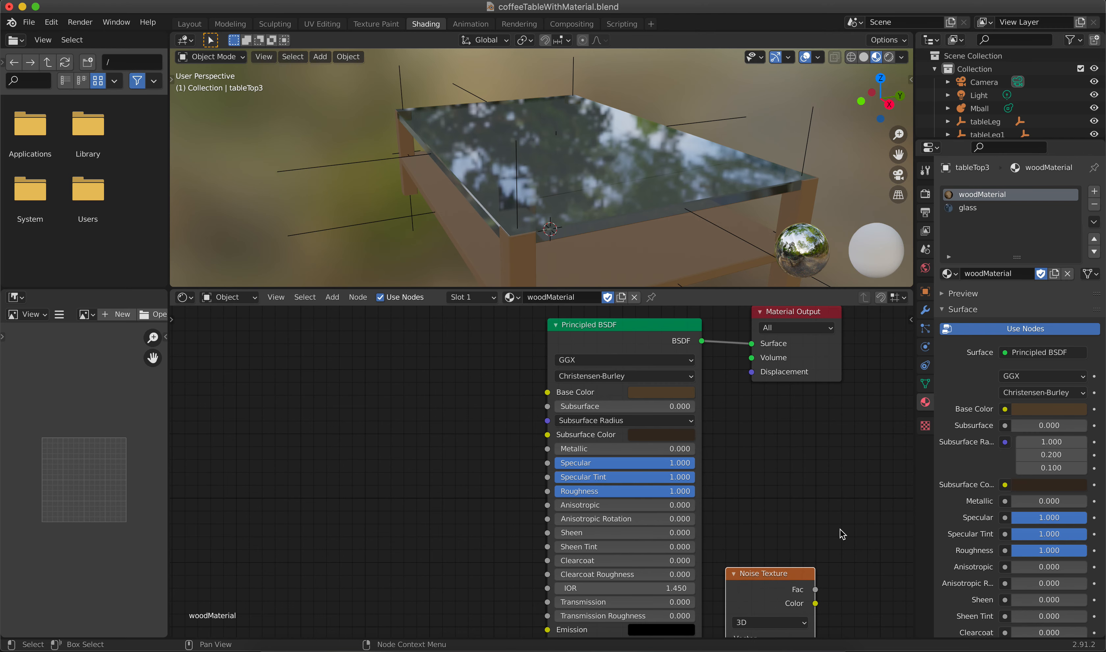
{"action": "middle_click_drag", "start_coordinate": [839, 531], "coordinate": [824, 383]}
{"action": "left_click_drag", "start_coordinate": [760, 424], "coordinate": [764, 558]}
{"action": "middle_click_drag", "start_coordinate": [758, 382], "coordinate": [780, 497]}
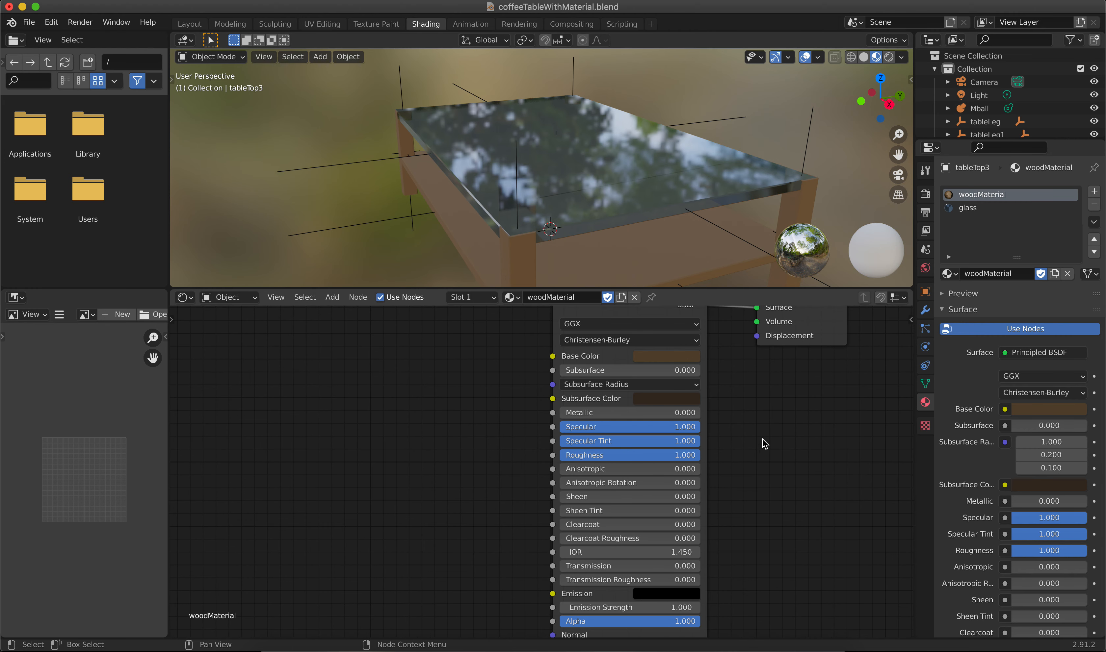
{"action": "scroll", "coordinate": [790, 439], "scroll_direction": "up", "scroll_amount": 3}
- Switch to the textures.com page in the browser and show its Wood - Various materials
{"action": "key", "text": "super+Tab"}
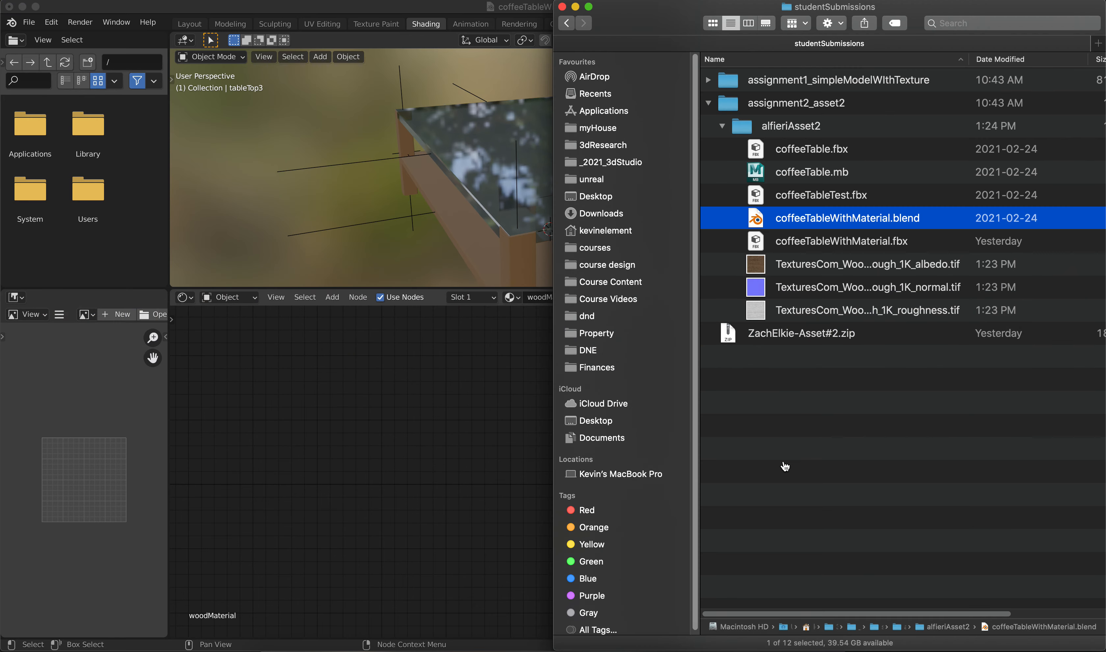
{"action": "key", "text": "super+Tab"}
{"action": "key", "text": "super+Tab"}
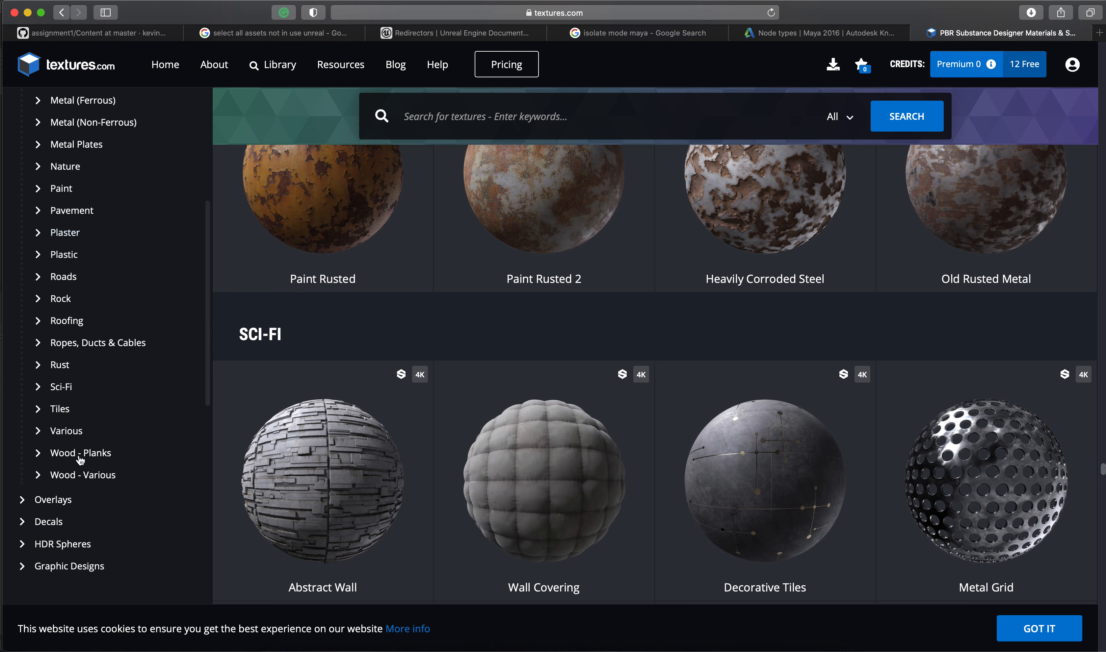
{"action": "scroll", "coordinate": [572, 342], "scroll_direction": "up", "scroll_amount": 2}
{"action": "scroll", "coordinate": [571, 342], "scroll_direction": "down", "scroll_amount": 6}
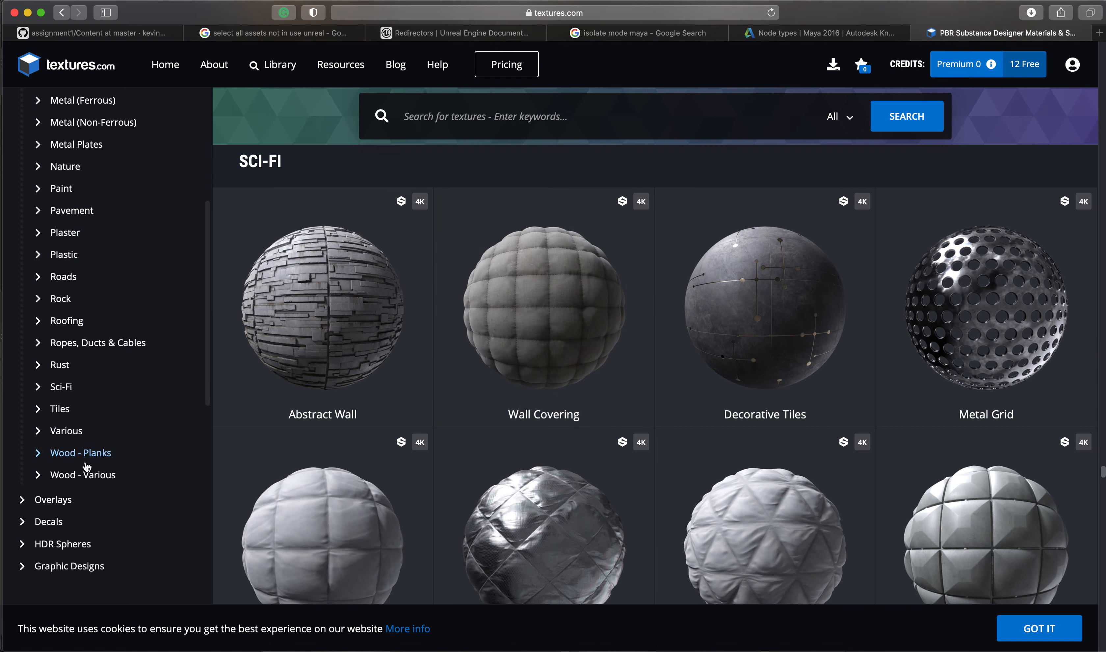
{"action": "left_click", "coordinate": [74, 477]}
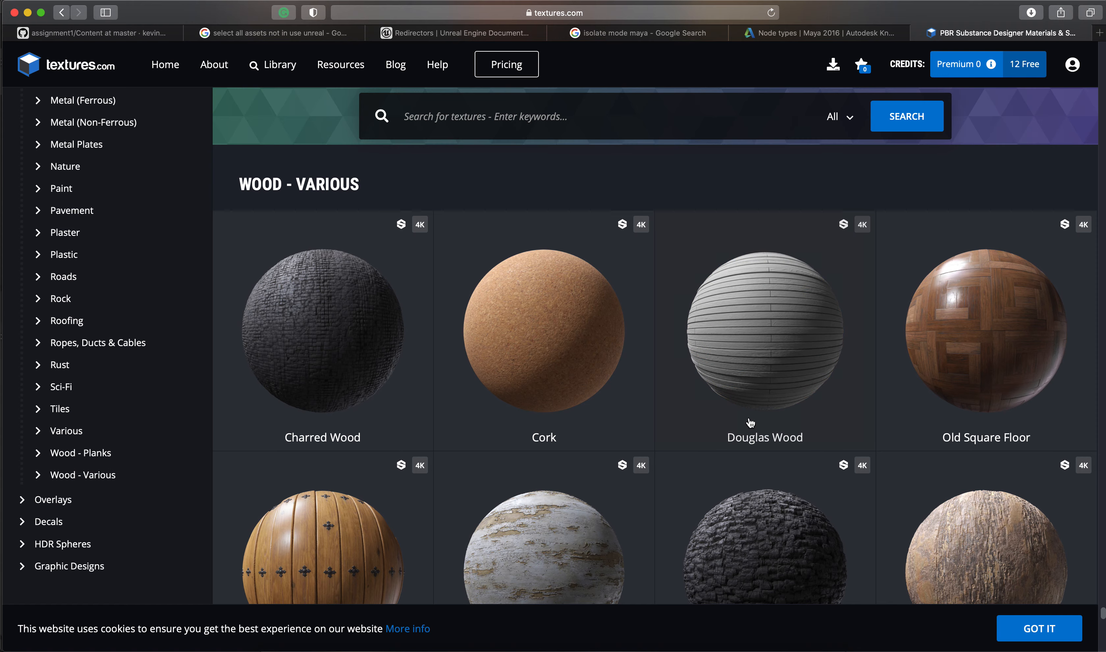
- Open the Rough Wood Surface material and examine its albedo, normal, roughness, height and ambient occlusion flat maps
{"action": "scroll", "coordinate": [748, 424], "scroll_direction": "down", "scroll_amount": 10}
{"action": "scroll", "coordinate": [925, 386], "scroll_direction": "up", "scroll_amount": 3}
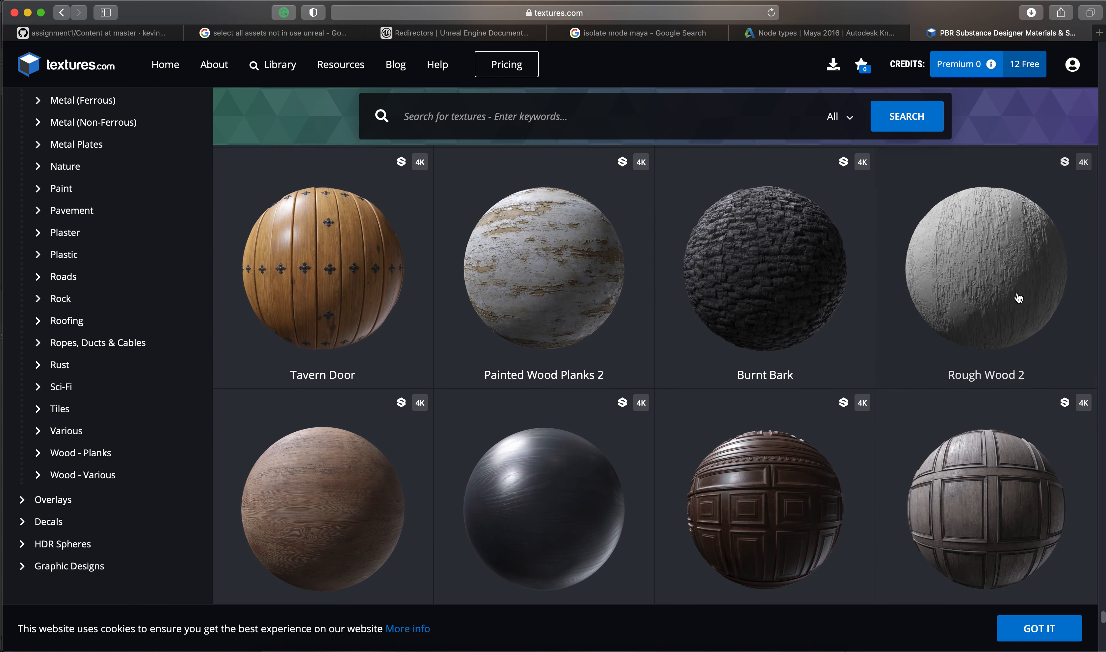
{"action": "left_click", "coordinate": [935, 289]}
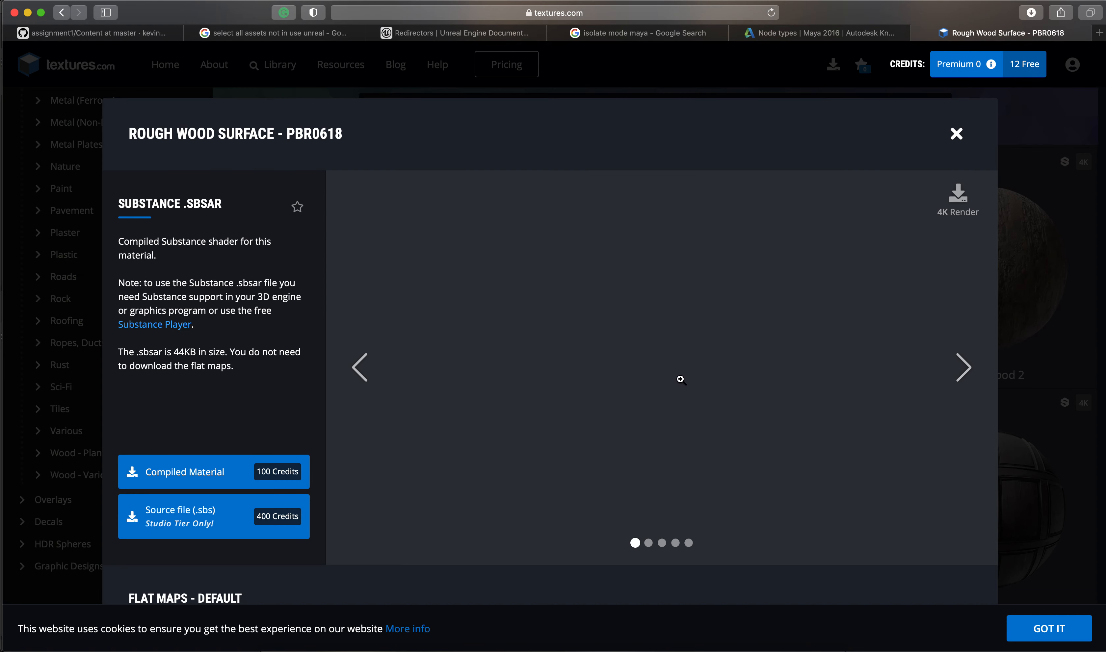
{"action": "scroll", "coordinate": [828, 365], "scroll_direction": "down", "scroll_amount": 10}
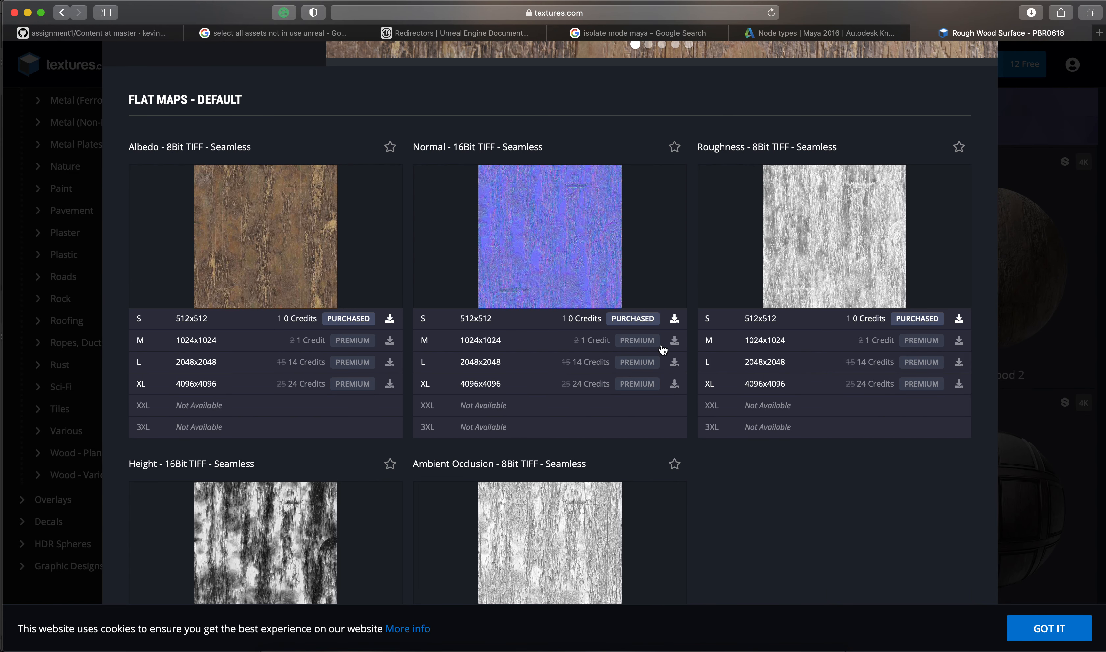
{"action": "mouse_move", "coordinate": [268, 257]}
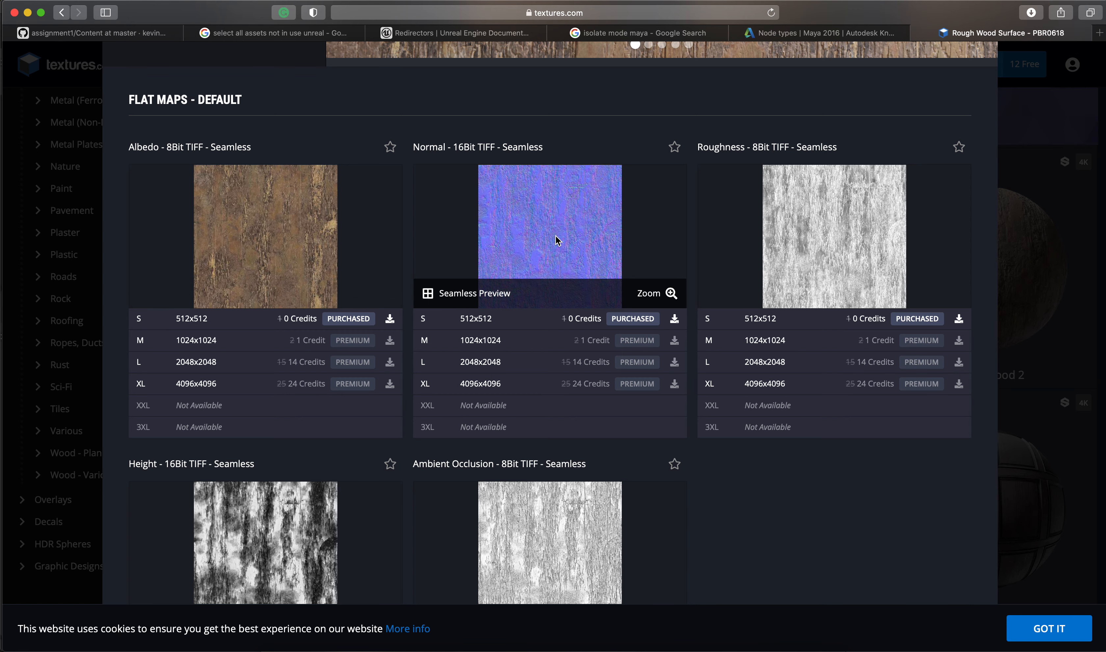
{"action": "mouse_move", "coordinate": [840, 232]}
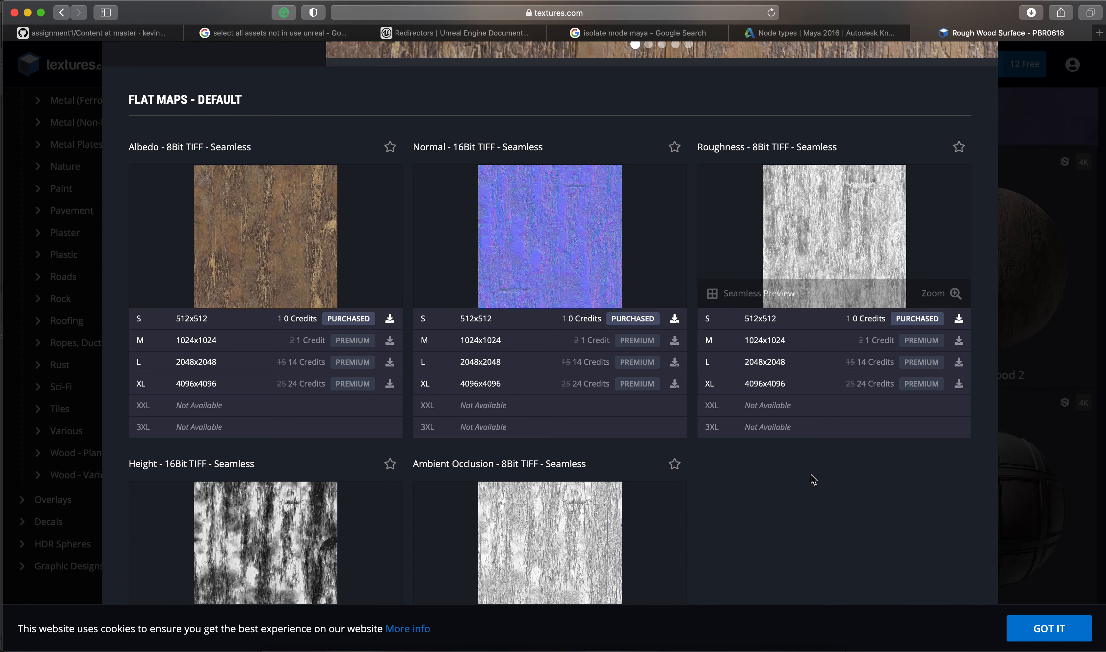
{"action": "scroll", "coordinate": [815, 475], "scroll_direction": "down", "scroll_amount": 3}
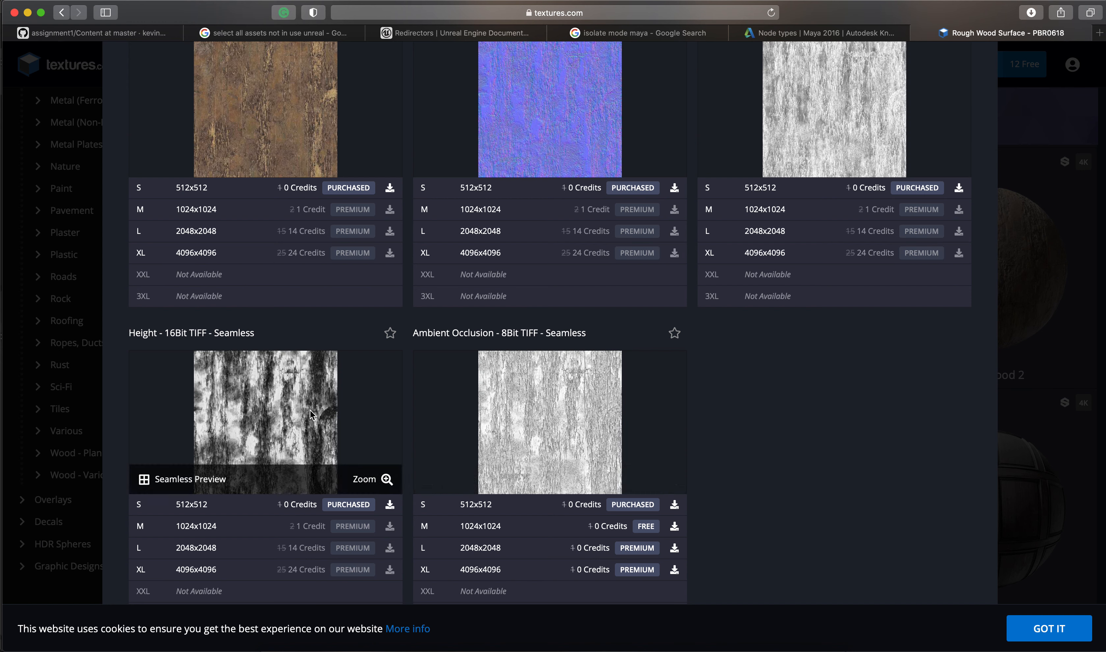
{"action": "scroll", "coordinate": [782, 405], "scroll_direction": "up", "scroll_amount": 3}
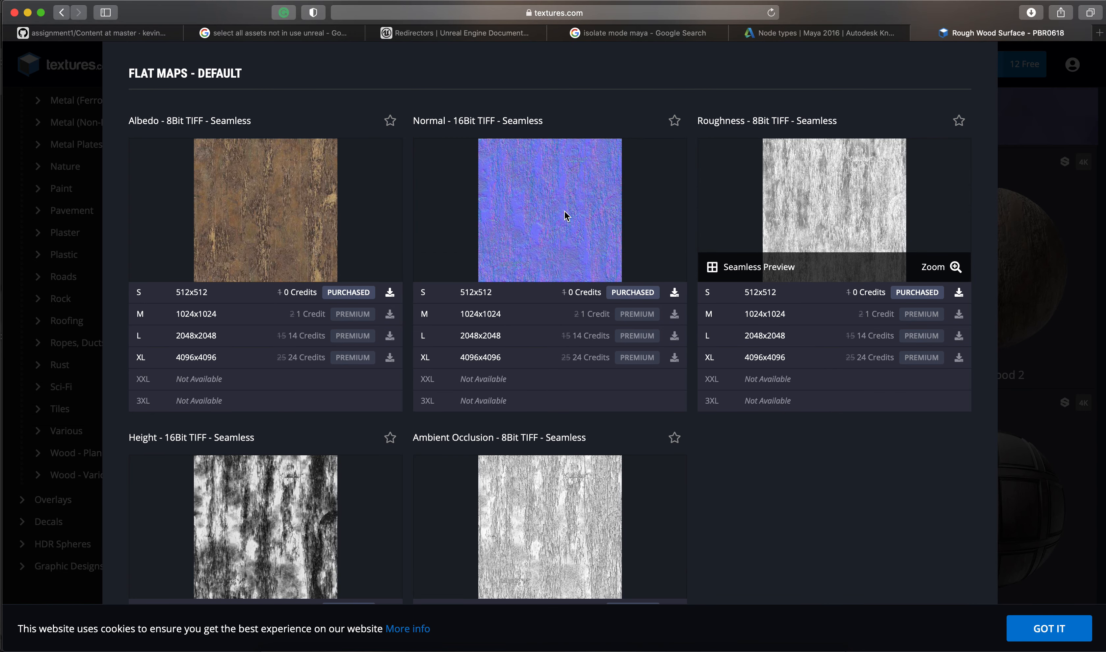
- Switch to Finder, select the wood albedo, normal and roughness TIFF files in the coffee table folder, and widen the Name column
{"action": "key", "text": "super+Tab"}
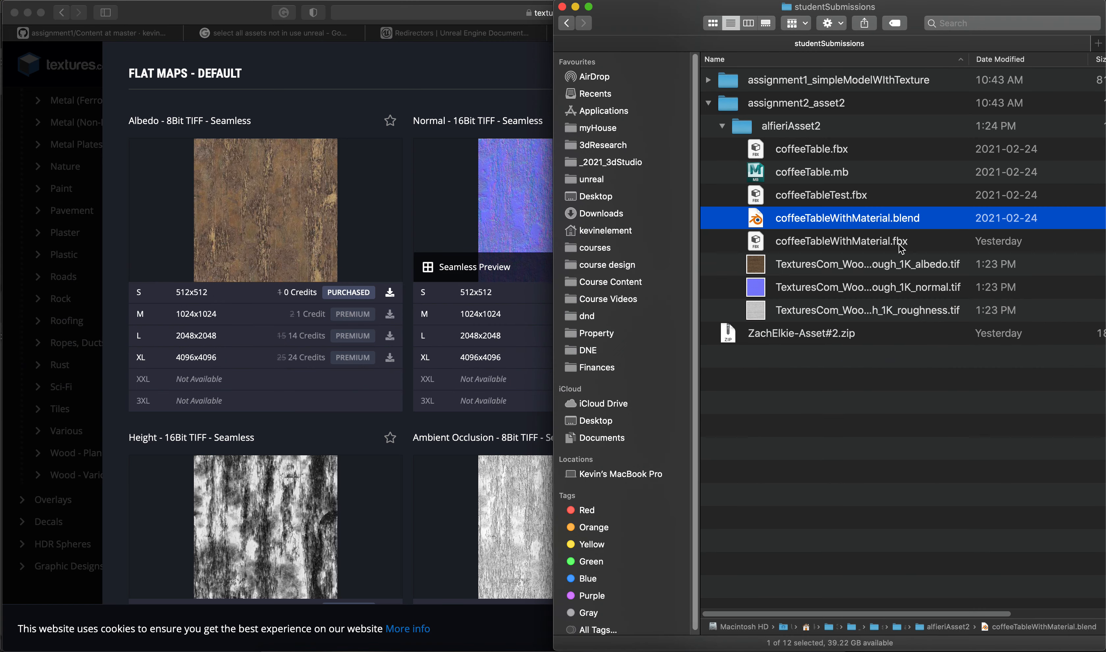
{"action": "left_click", "coordinate": [839, 265]}
{"action": "left_click", "coordinate": [875, 285], "text": "shift"}
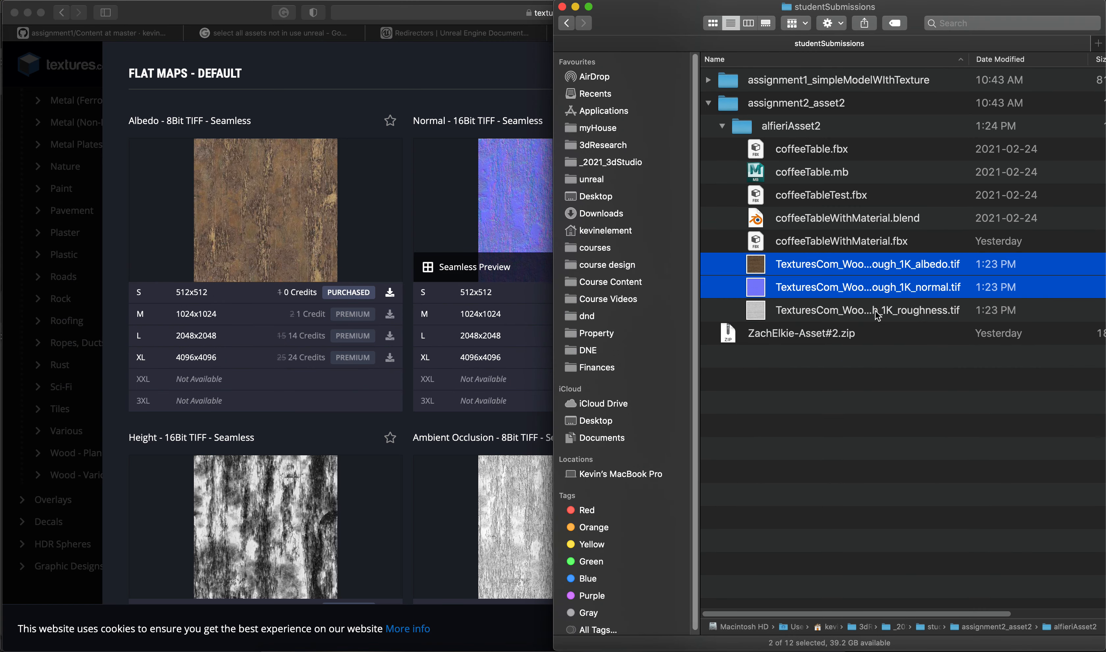
{"action": "left_click", "coordinate": [875, 310], "text": "shift"}
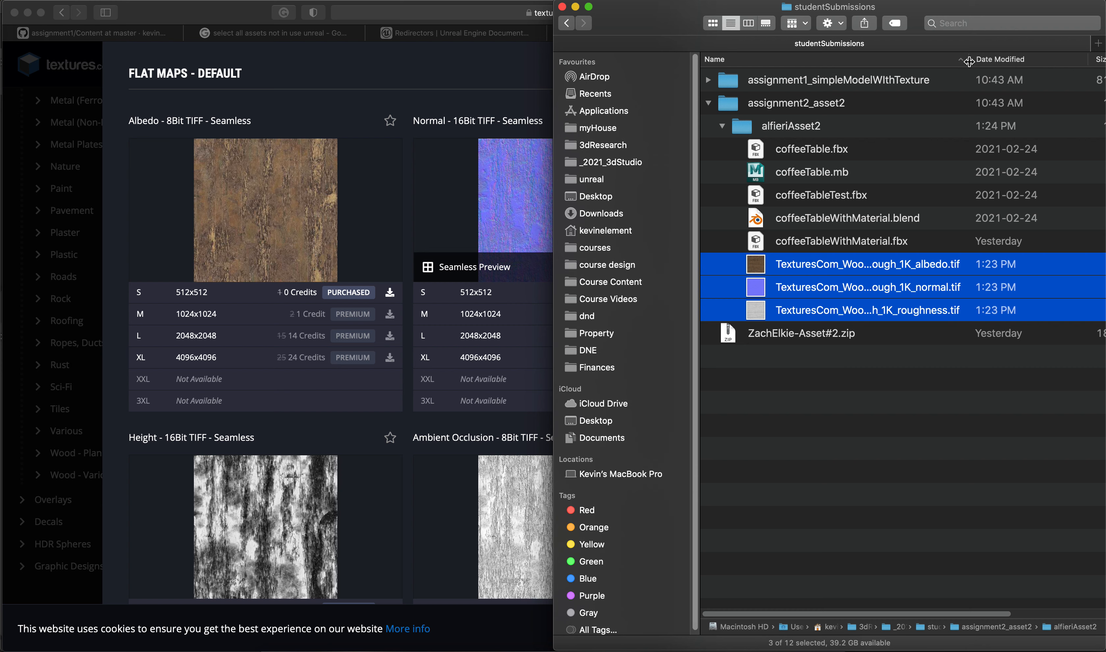
{"action": "left_click_drag", "start_coordinate": [969, 63], "coordinate": [993, 63]}
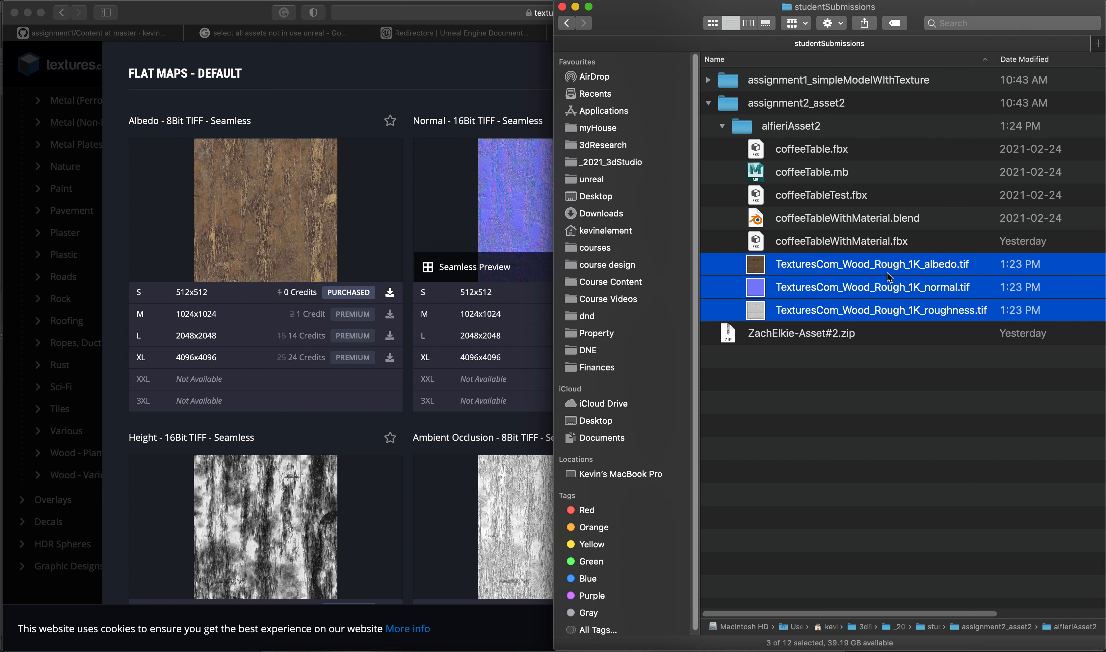
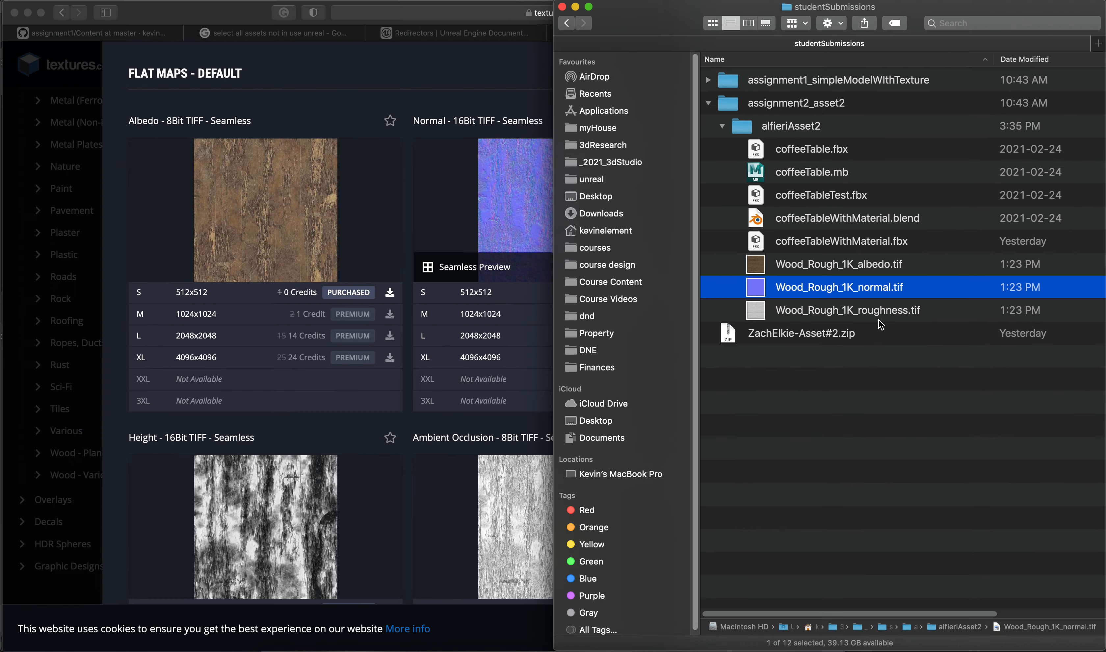
- Switch back to Blender and reposition the Material Output and Principled BSDF nodes in the woodMaterial graph
{"action": "key", "text": "super+Tab"}
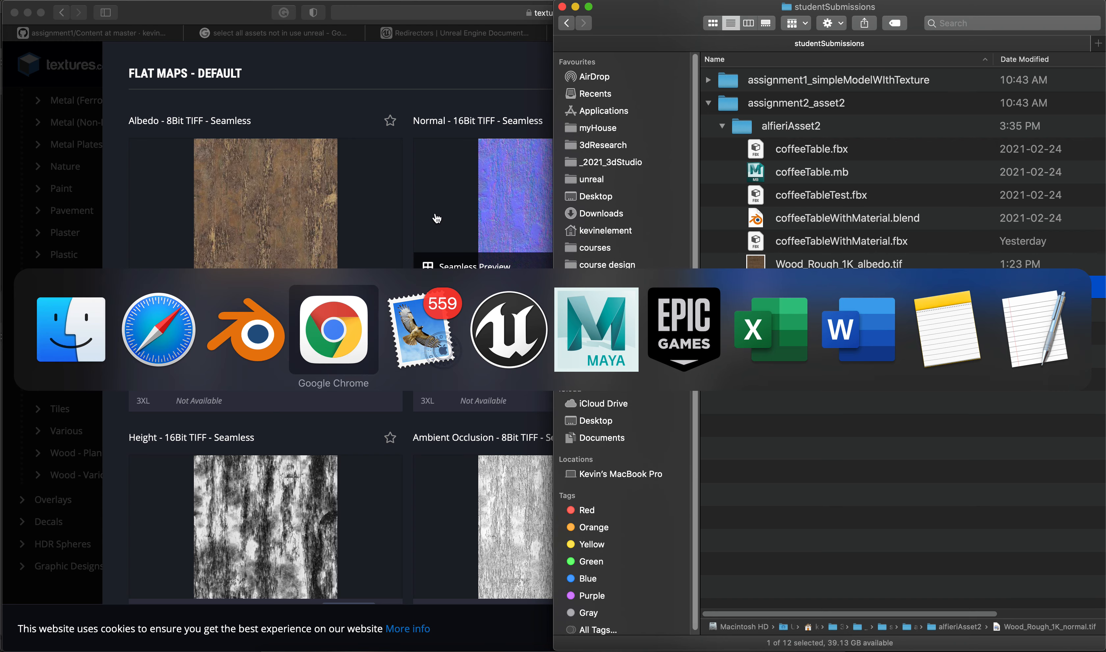
{"action": "left_click", "coordinate": [265, 331]}
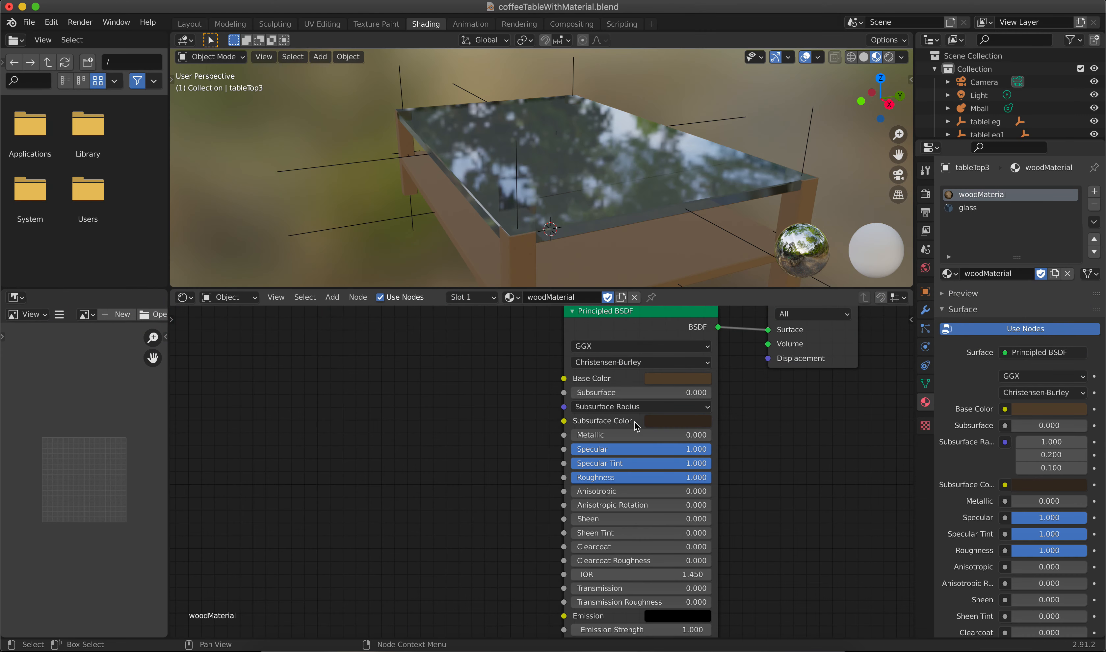
{"action": "right_click", "coordinate": [786, 507]}
{"action": "scroll", "coordinate": [808, 425], "scroll_direction": "down", "scroll_amount": 5}
{"action": "middle_click_drag", "start_coordinate": [439, 493], "coordinate": [535, 364]}
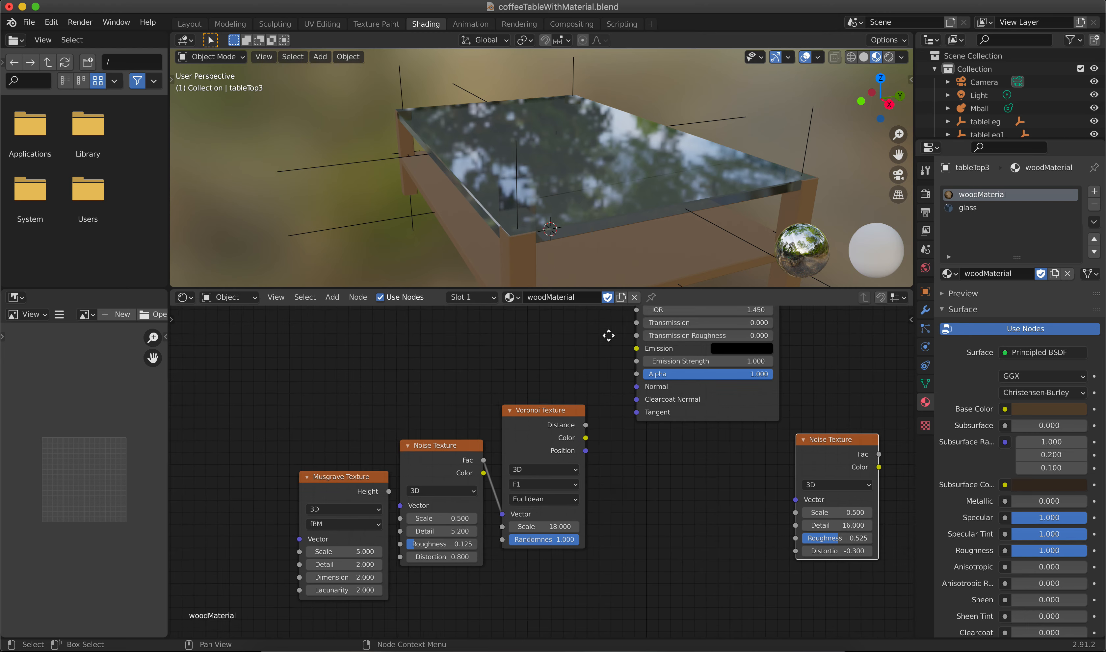
{"action": "middle_click_drag", "start_coordinate": [609, 333], "coordinate": [595, 533]}
{"action": "middle_click_drag", "start_coordinate": [590, 383], "coordinate": [545, 469]}
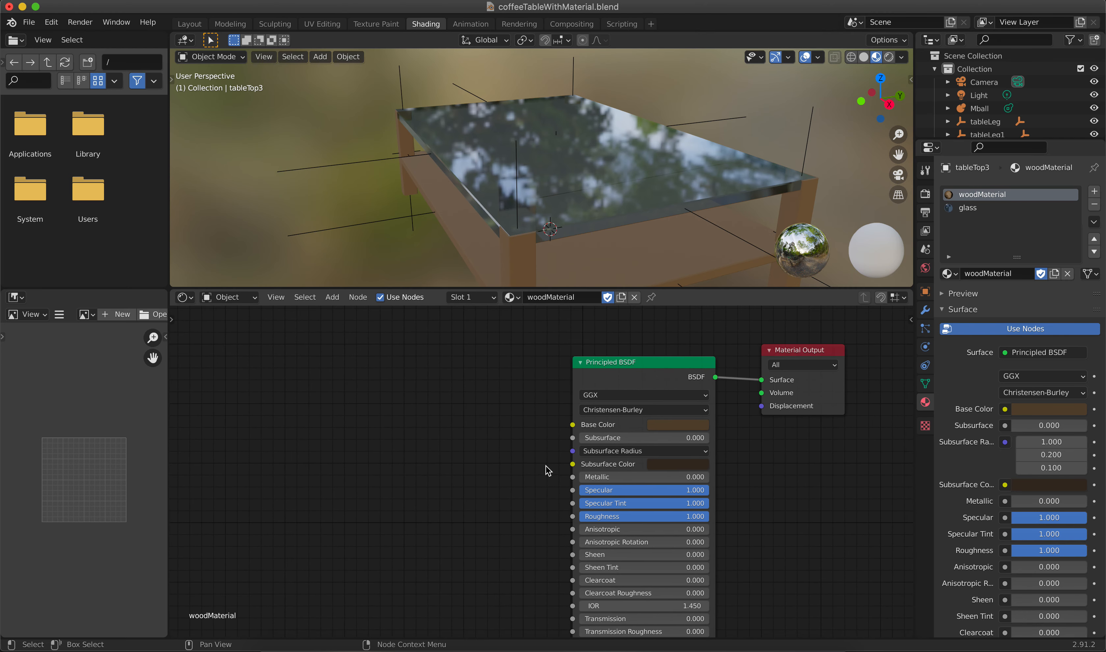
{"action": "left_click_drag", "start_coordinate": [796, 356], "coordinate": [821, 390]}
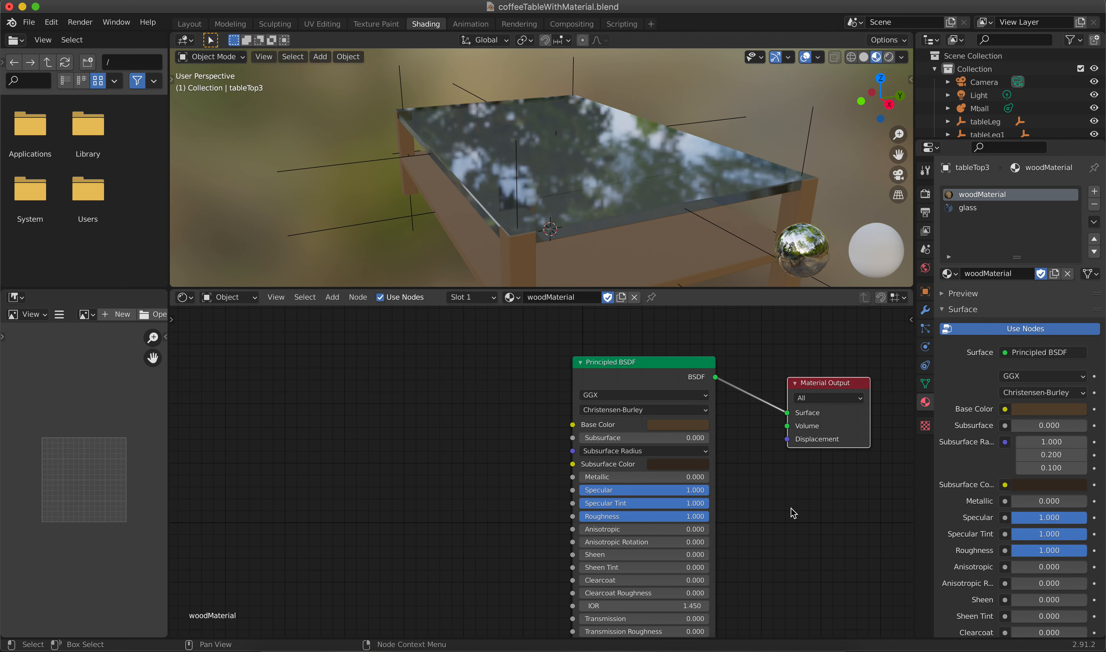
{"action": "left_click_drag", "start_coordinate": [658, 369], "coordinate": [659, 337]}
- Search the add-ons in Blender Preferences for "node" to check whether Node Wrangler is enabled, and close the preferences
{"action": "left_click", "coordinate": [29, 24]}
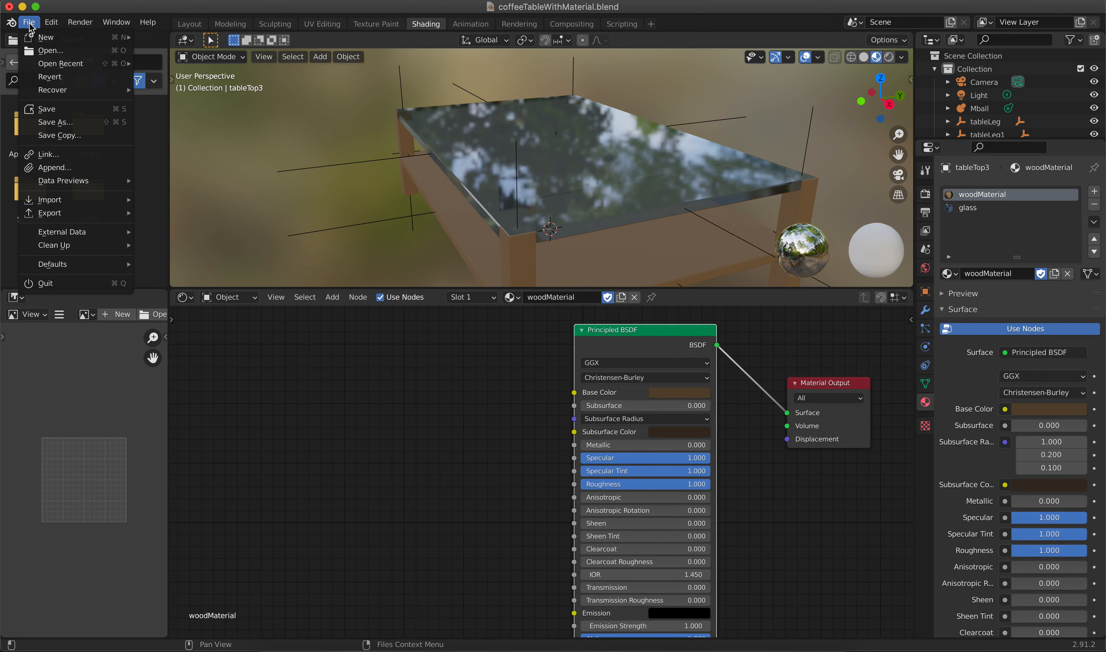
{"action": "mouse_move", "coordinate": [52, 24]}
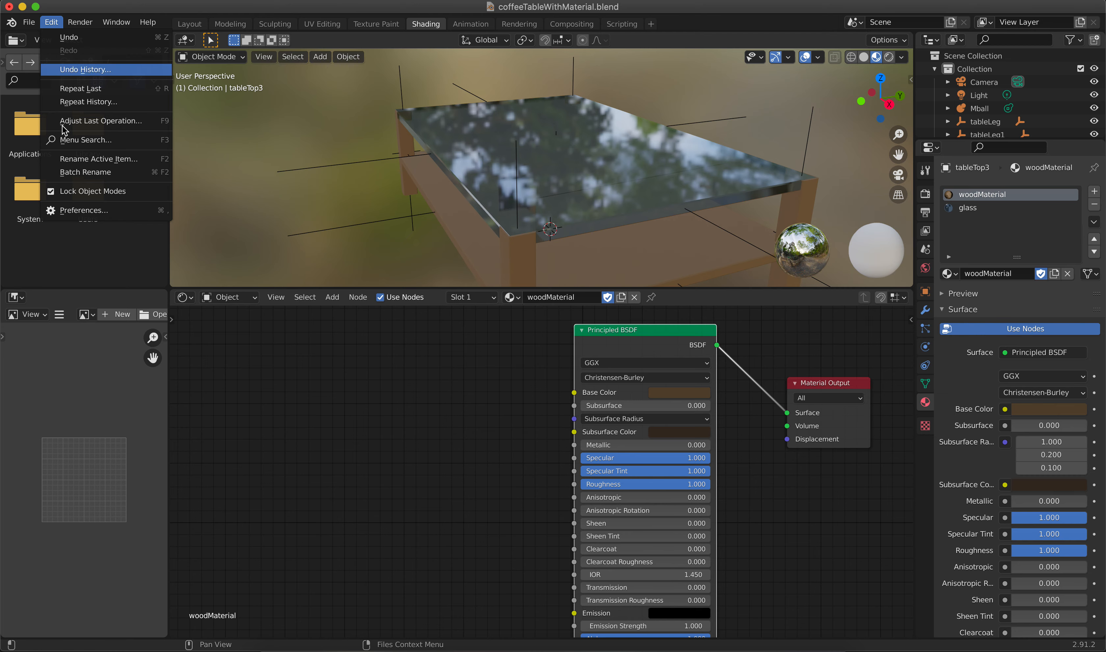
{"action": "left_click", "coordinate": [91, 210]}
{"action": "left_click_drag", "start_coordinate": [306, 41], "coordinate": [536, 94]}
{"action": "left_click", "coordinate": [285, 196]}
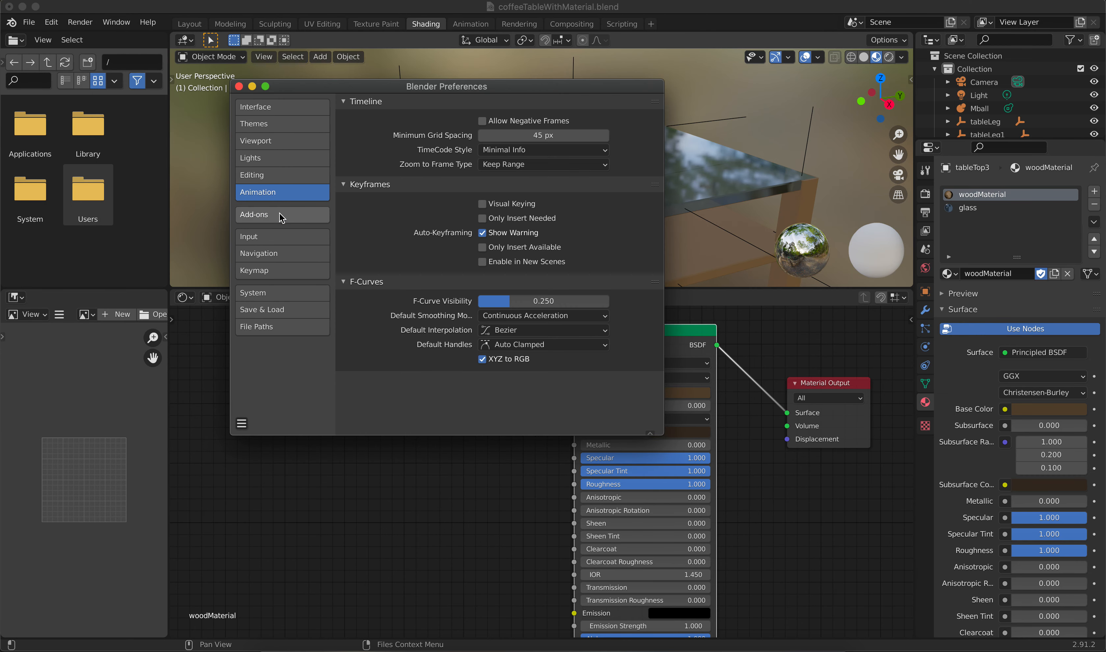
{"action": "left_click", "coordinate": [282, 216]}
{"action": "left_click", "coordinate": [596, 122]}
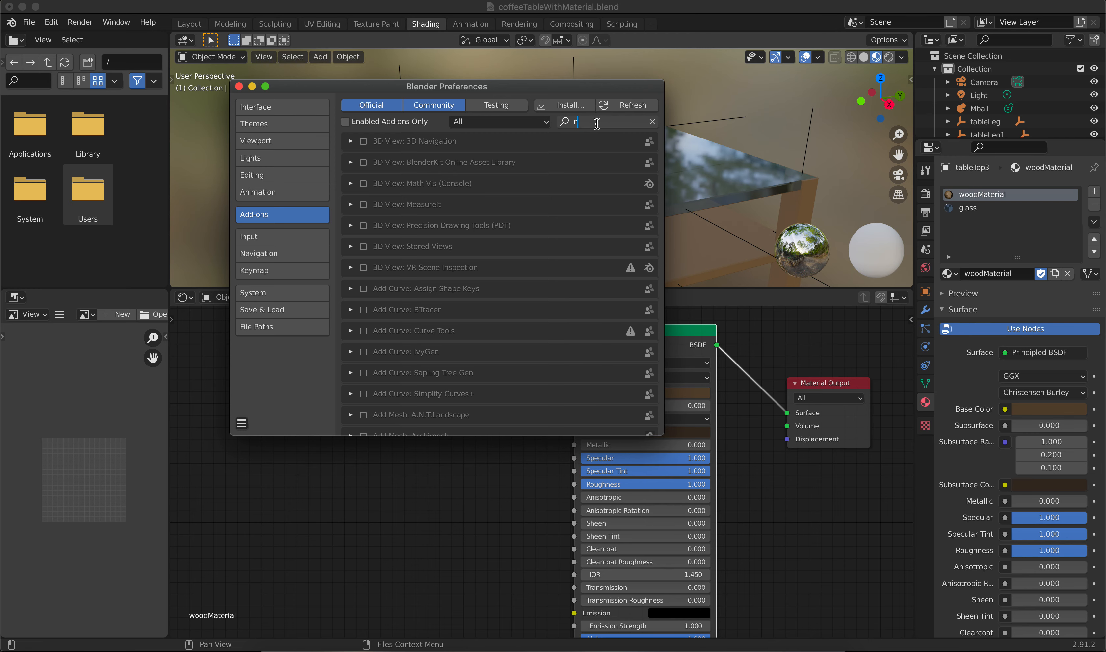
{"action": "type", "text": "node"}
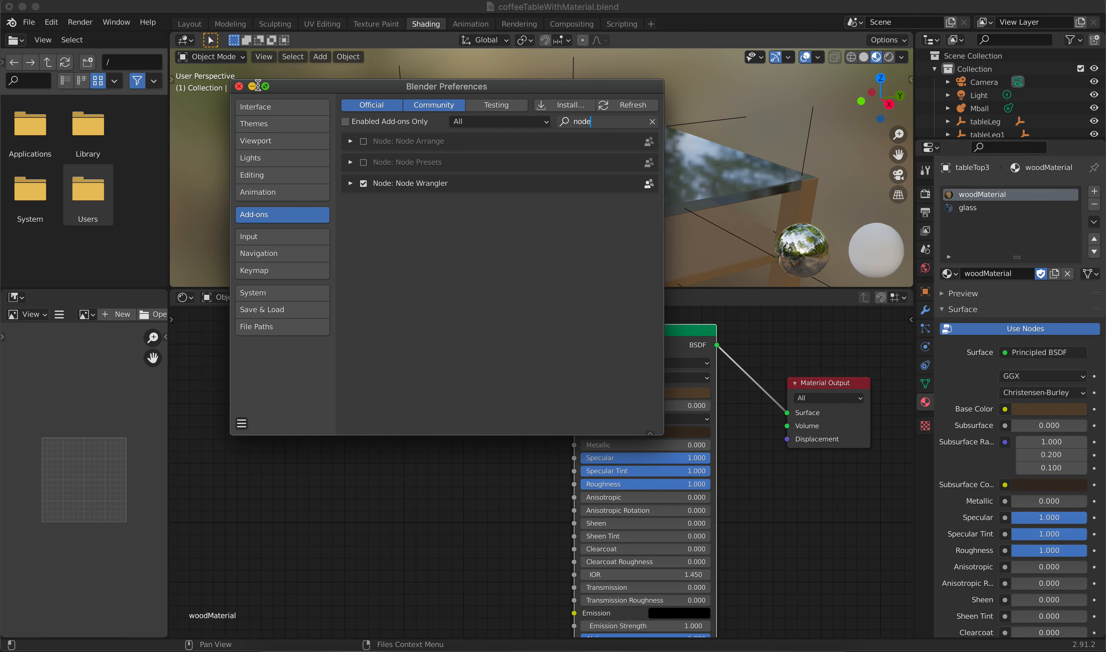
{"action": "left_click", "coordinate": [239, 86]}
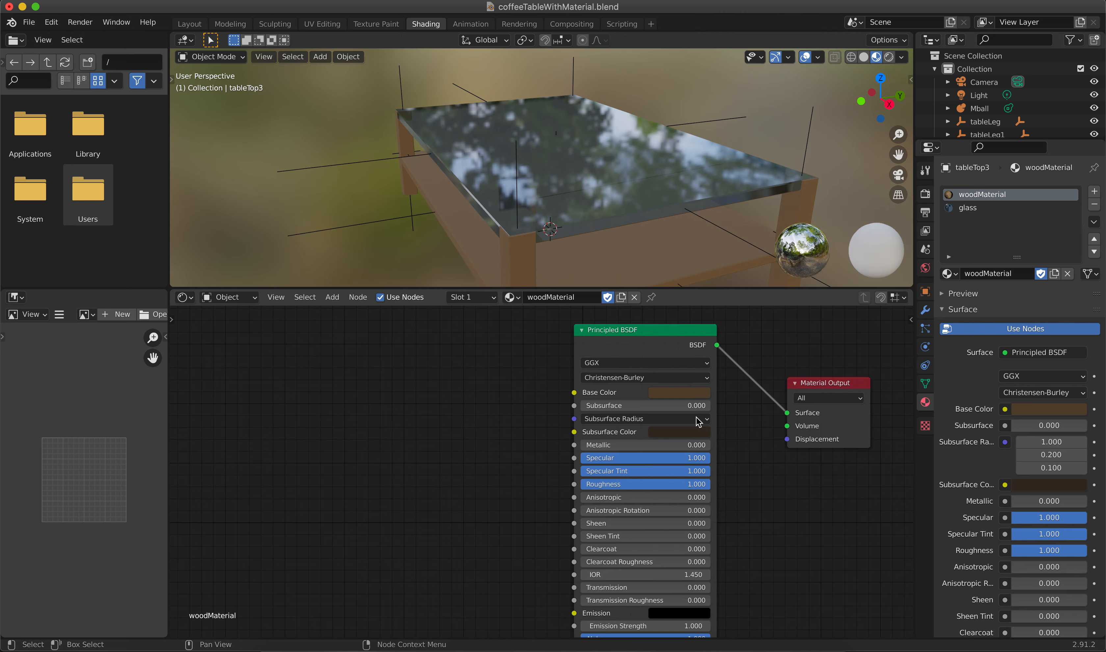
- Lower the Principled BSDF node slightly and move the Material Output node closer to it
{"action": "left_click_drag", "start_coordinate": [676, 331], "coordinate": [654, 351]}
{"action": "left_click", "coordinate": [831, 539]}
{"action": "left_click_drag", "start_coordinate": [827, 386], "coordinate": [795, 377]}
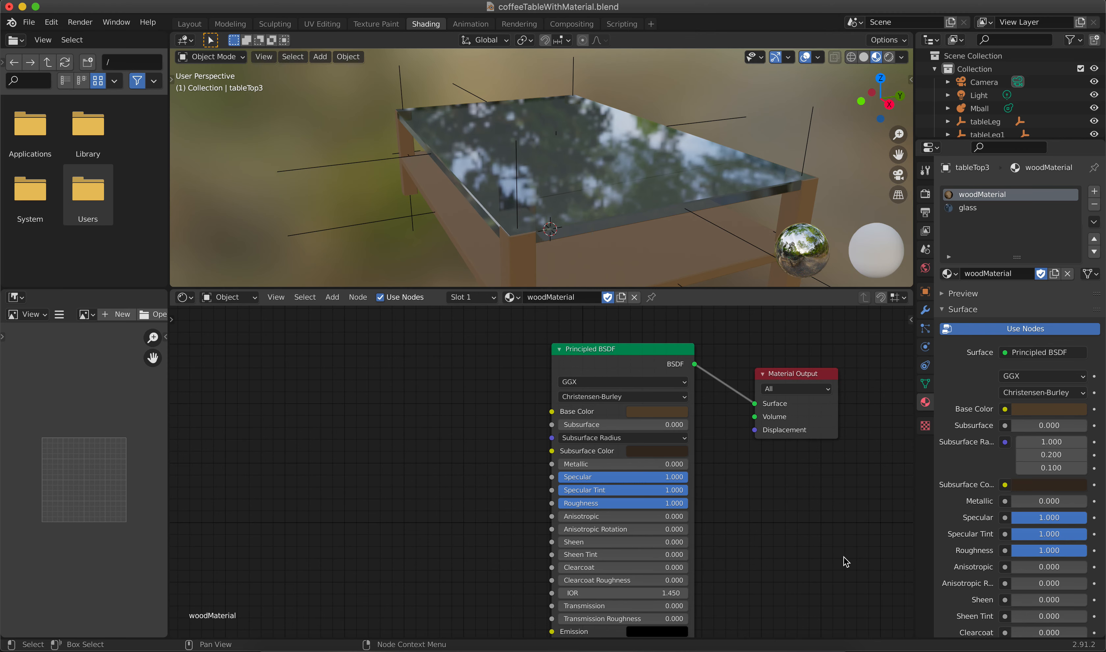
- Add a Node Wrangler Principled Setup to the Principled BSDF using Wood_Rough_1K_albedo.tif, Wood_Rough_1K_normal.tif and Wood_Rough_1K_roughness.tif
{"action": "key", "text": "n"}
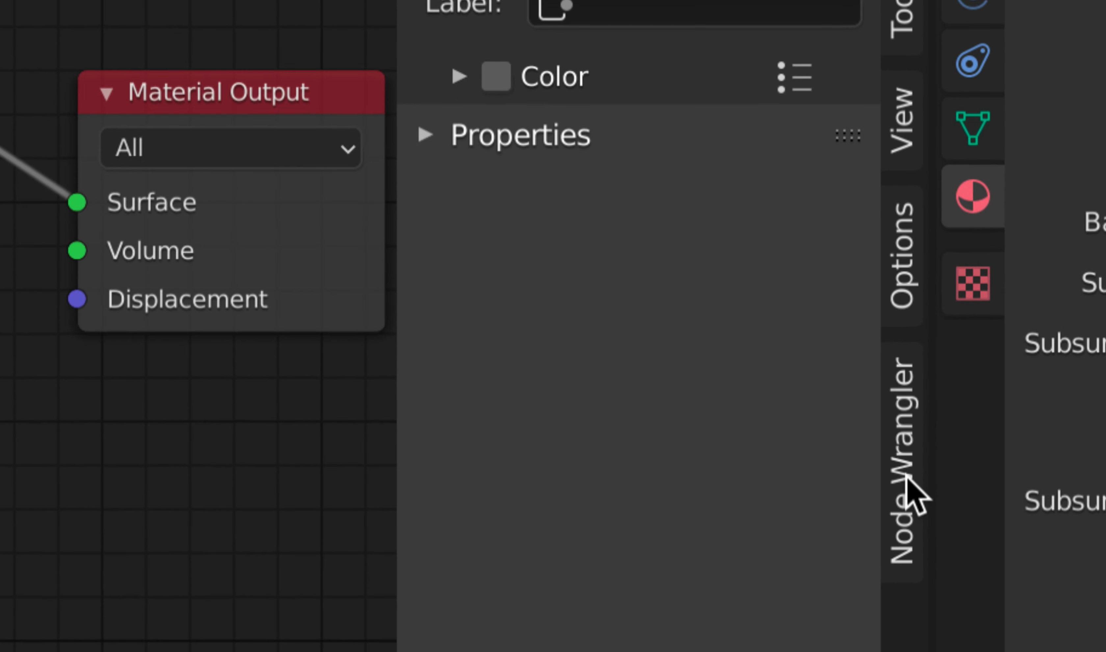
{"action": "left_click", "coordinate": [902, 488]}
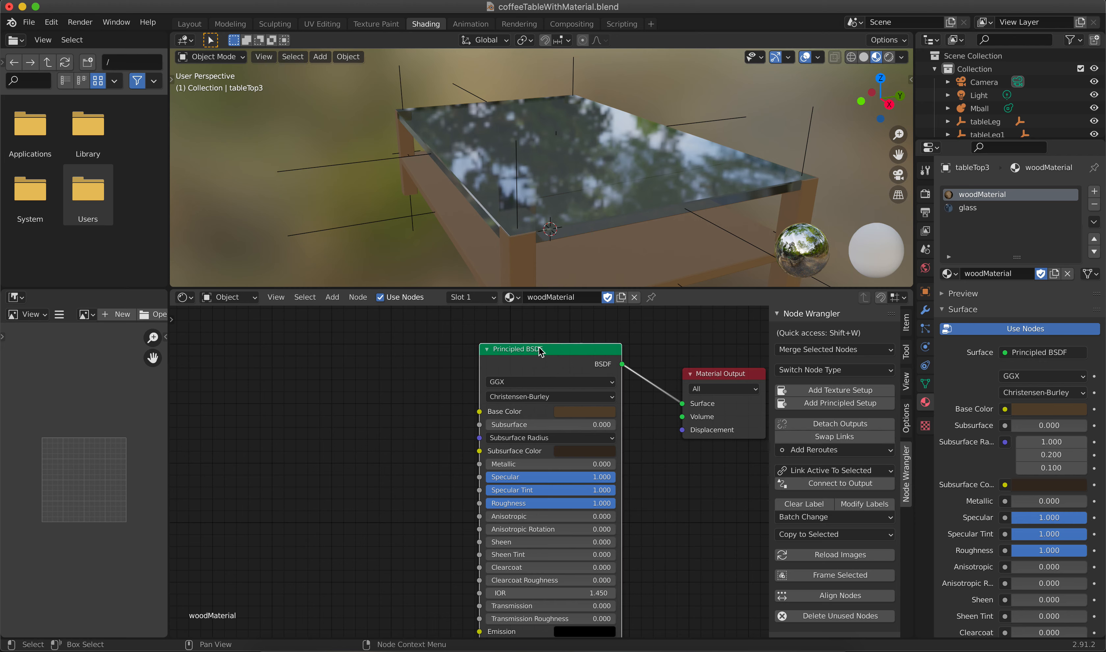
{"action": "left_click_drag", "start_coordinate": [561, 351], "coordinate": [575, 326]}
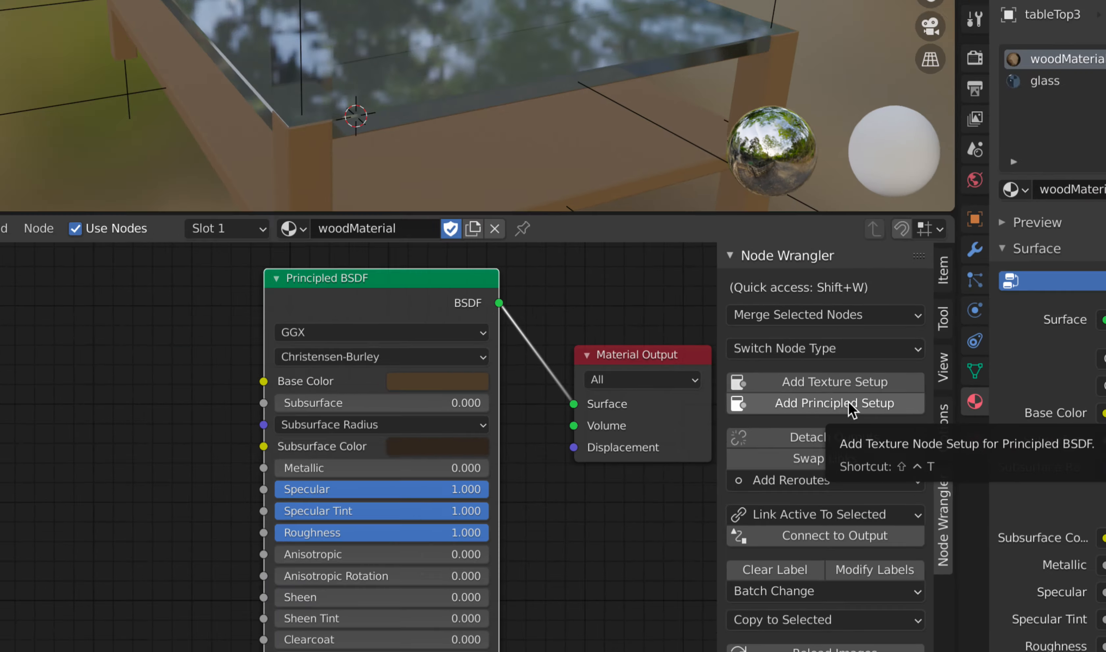
{"action": "left_click", "coordinate": [852, 405]}
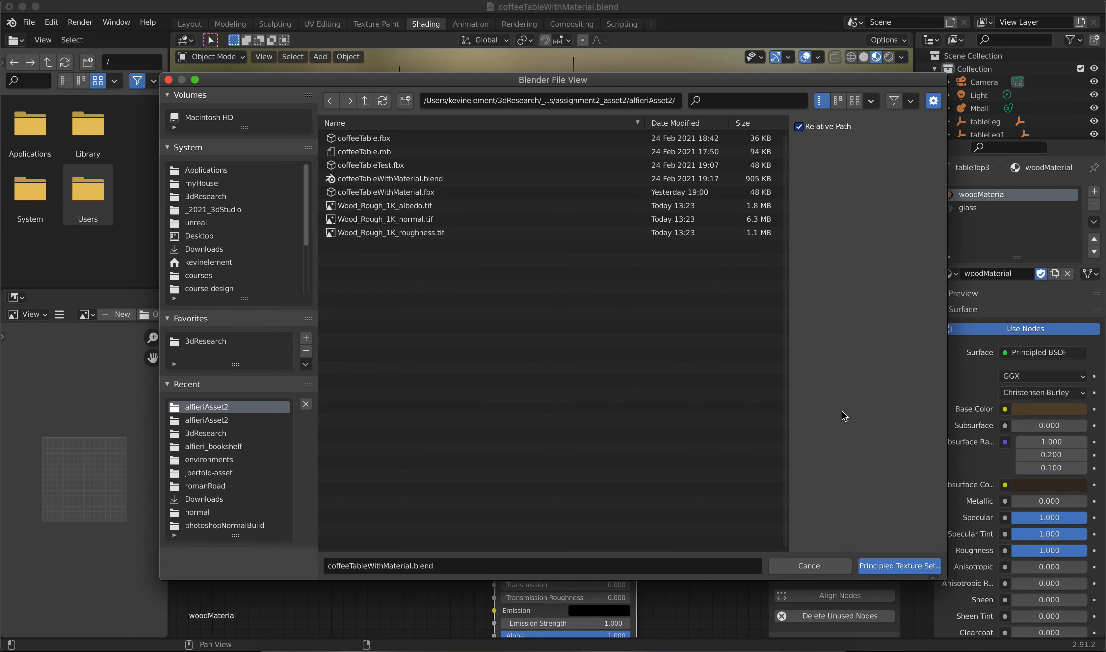
{"action": "left_click", "coordinate": [375, 206]}
{"action": "left_click", "coordinate": [388, 233], "text": "shift"}
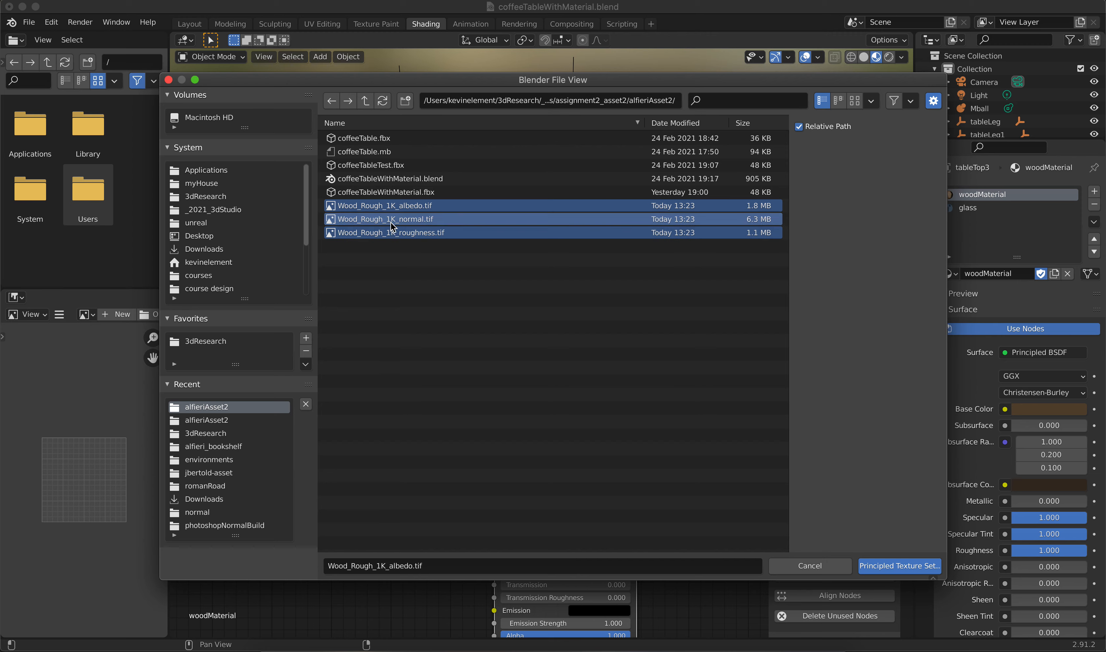
{"action": "left_click", "coordinate": [900, 566]}
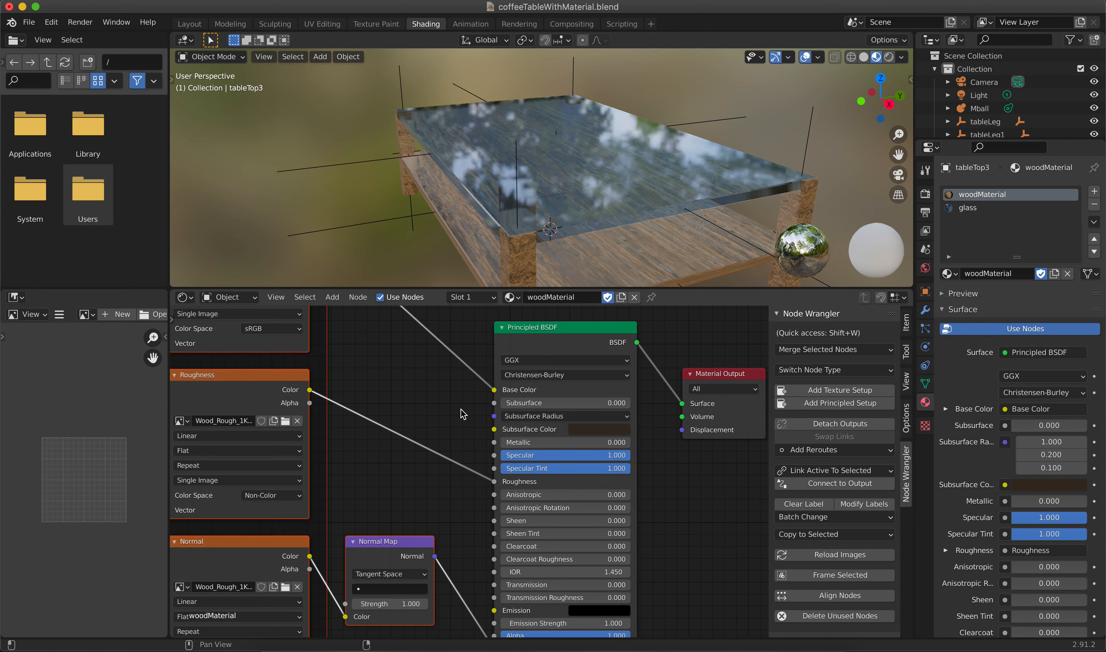
- Examine the Mapping, Base Color, Roughness, Normal and Normal Map nodes, including their links and color space settings
{"action": "scroll", "coordinate": [445, 411], "scroll_direction": "down", "scroll_amount": 1}
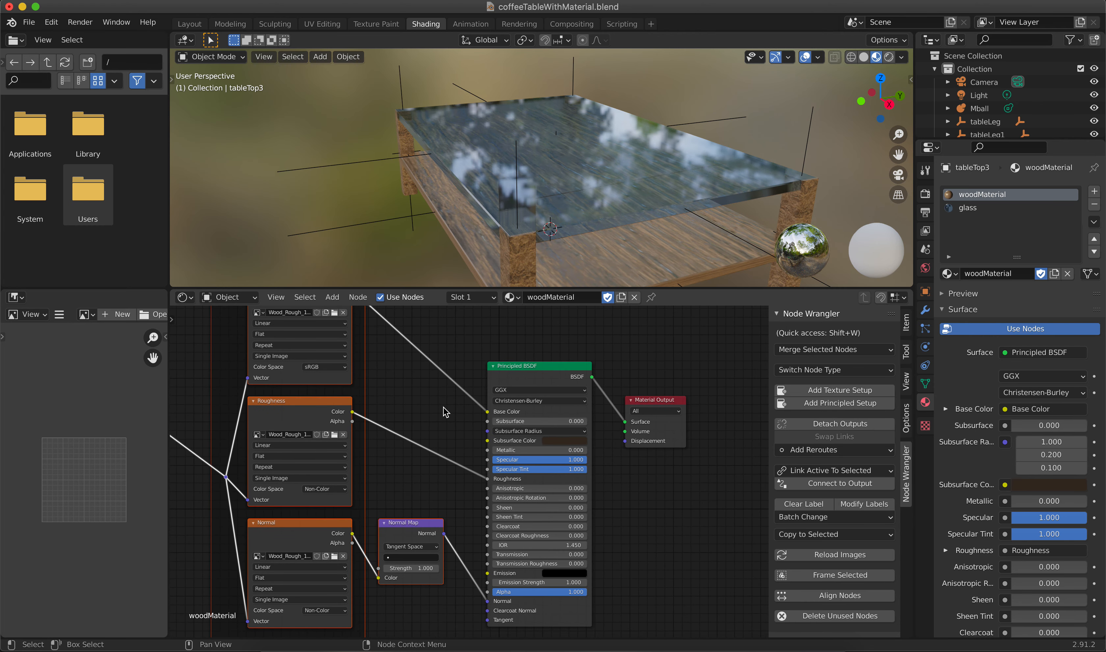
{"action": "scroll", "coordinate": [444, 411], "scroll_direction": "down", "scroll_amount": 2}
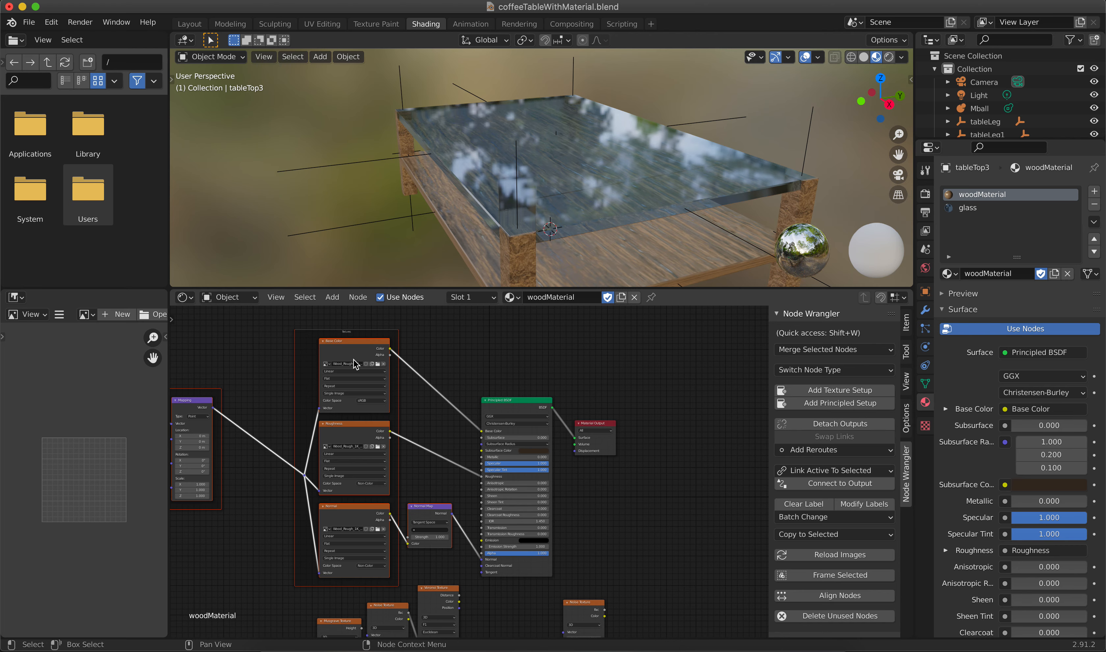
{"action": "middle_click_drag", "start_coordinate": [241, 367], "coordinate": [477, 360]}
{"action": "scroll", "coordinate": [356, 444], "scroll_direction": "up", "scroll_amount": 5}
{"action": "scroll", "coordinate": [356, 443], "scroll_direction": "up", "scroll_amount": 1}
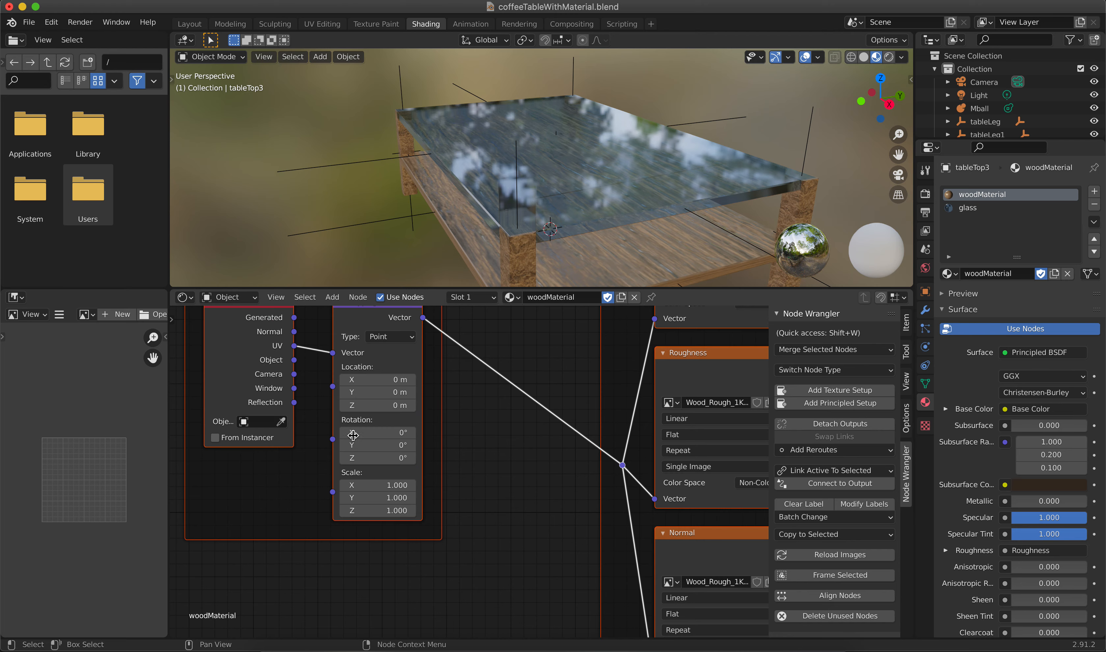
{"action": "scroll", "coordinate": [493, 433], "scroll_direction": "up", "scroll_amount": 1}
{"action": "middle_click_drag", "start_coordinate": [493, 433], "coordinate": [287, 389]}
{"action": "middle_click_drag", "start_coordinate": [662, 427], "coordinate": [440, 337]}
{"action": "middle_click_drag", "start_coordinate": [388, 444], "coordinate": [528, 431]}
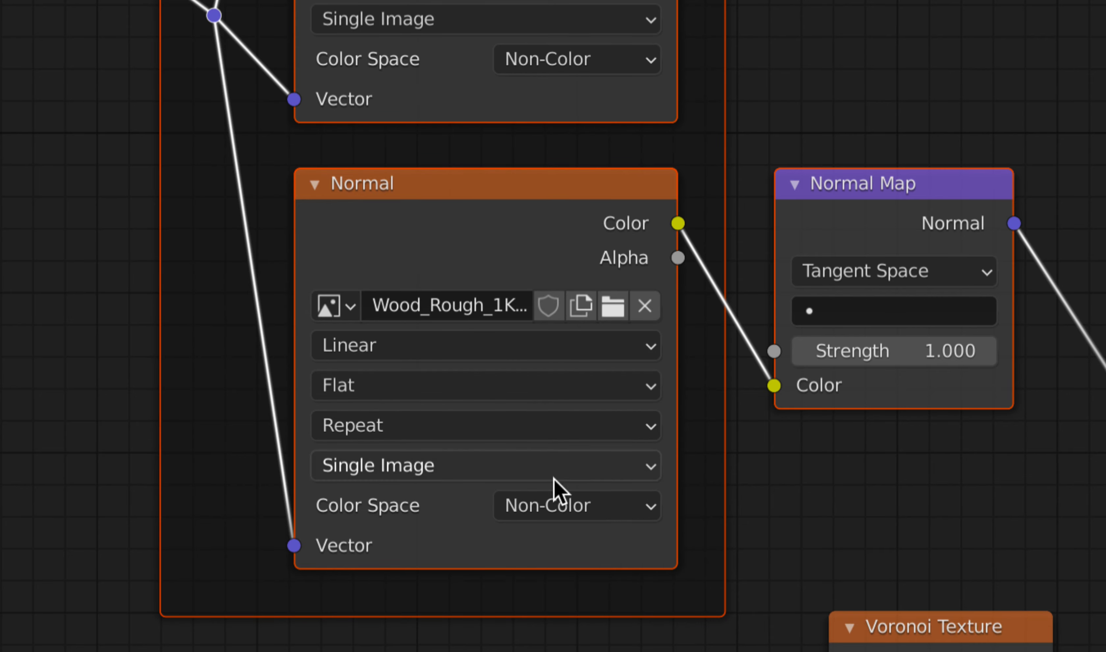
{"action": "left_click", "coordinate": [827, 478]}
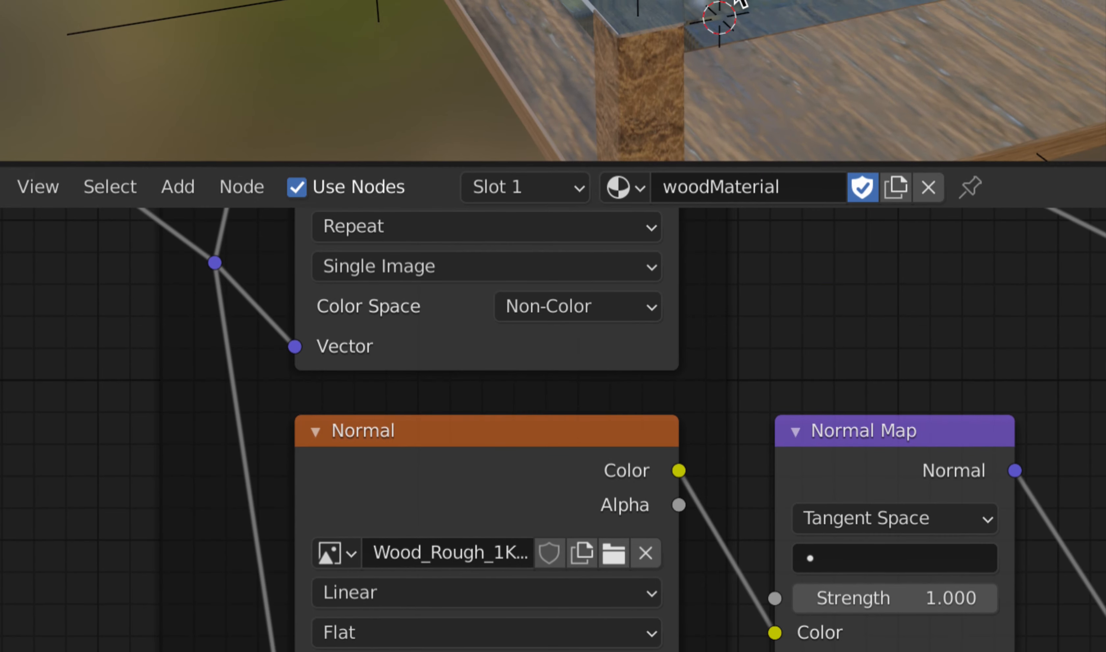
{"action": "scroll", "coordinate": [815, 294], "scroll_direction": "up", "scroll_amount": 3}
{"action": "scroll", "coordinate": [815, 294], "scroll_direction": "down", "scroll_amount": 10}
{"action": "middle_click_drag", "start_coordinate": [813, 308], "coordinate": [798, 376]}
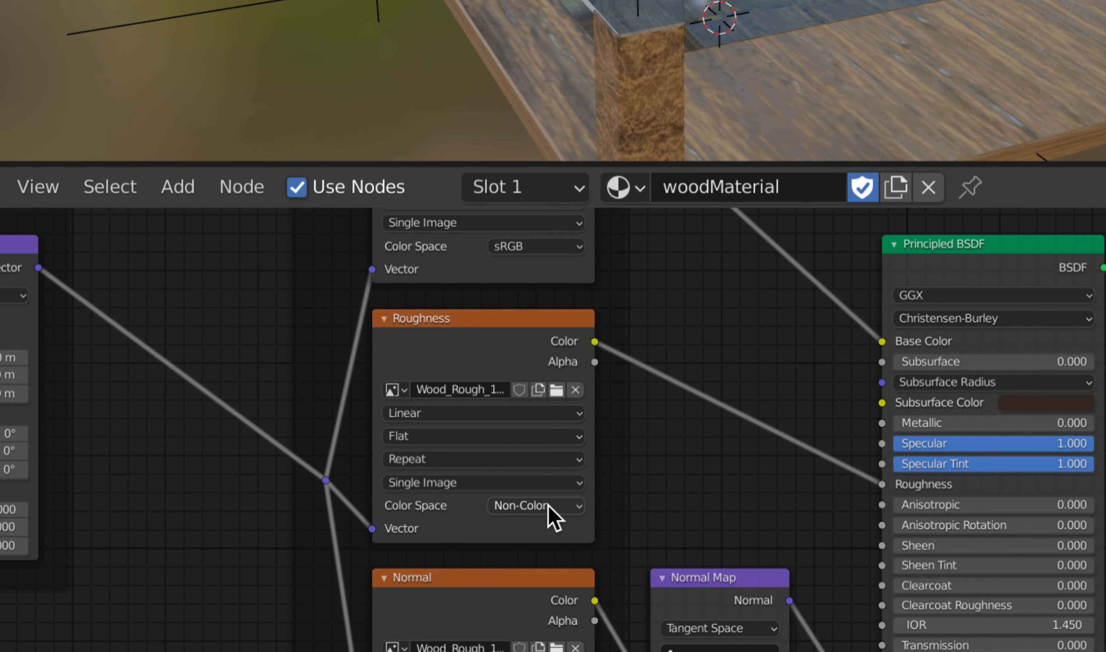
{"action": "middle_click_drag", "start_coordinate": [764, 329], "coordinate": [751, 535]}
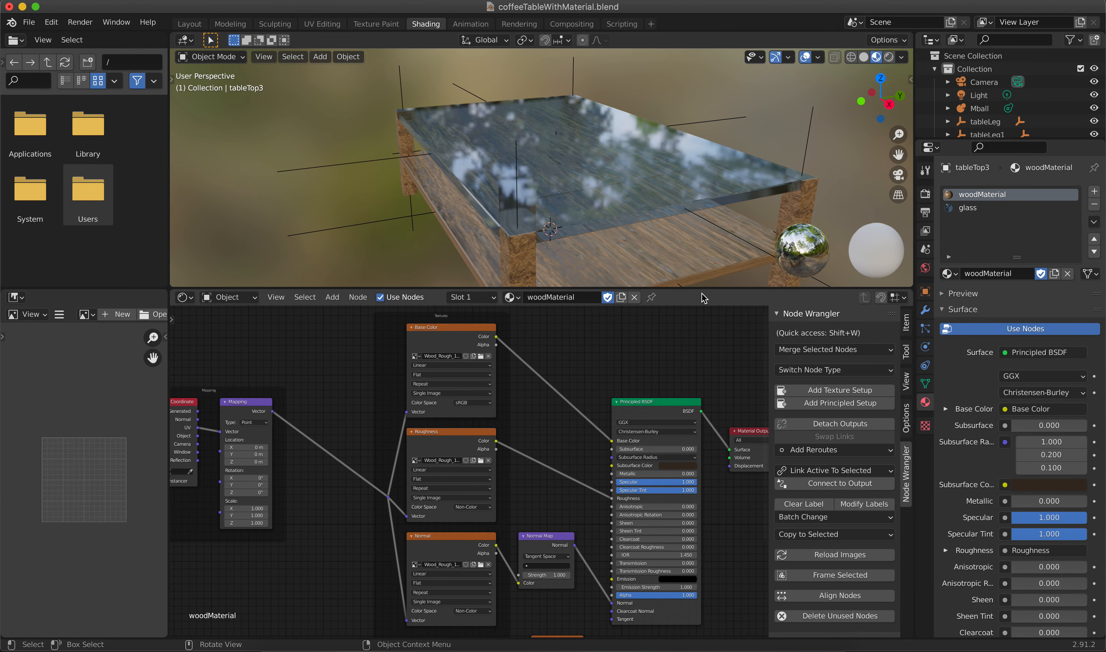
- Enlarge the 3D viewport and inspect the wood texture on the coffee table's legs and lower shelf from different angles
{"action": "left_click_drag", "start_coordinate": [702, 289], "coordinate": [699, 379]}
{"action": "middle_click_drag", "start_coordinate": [538, 287], "coordinate": [708, 261]}
{"action": "scroll", "coordinate": [615, 270], "scroll_direction": "up", "scroll_amount": 5}
{"action": "scroll", "coordinate": [616, 270], "scroll_direction": "down", "scroll_amount": 5}
{"action": "middle_click_drag", "start_coordinate": [508, 259], "coordinate": [645, 282]}
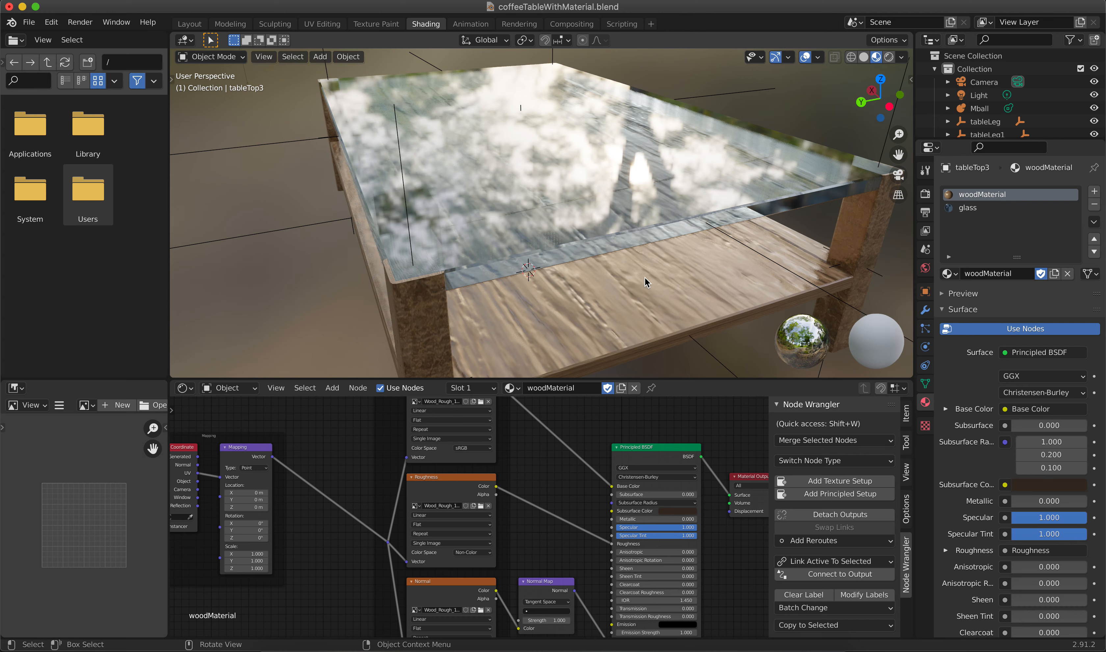
{"action": "scroll", "coordinate": [644, 278], "scroll_direction": "down", "scroll_amount": 3}
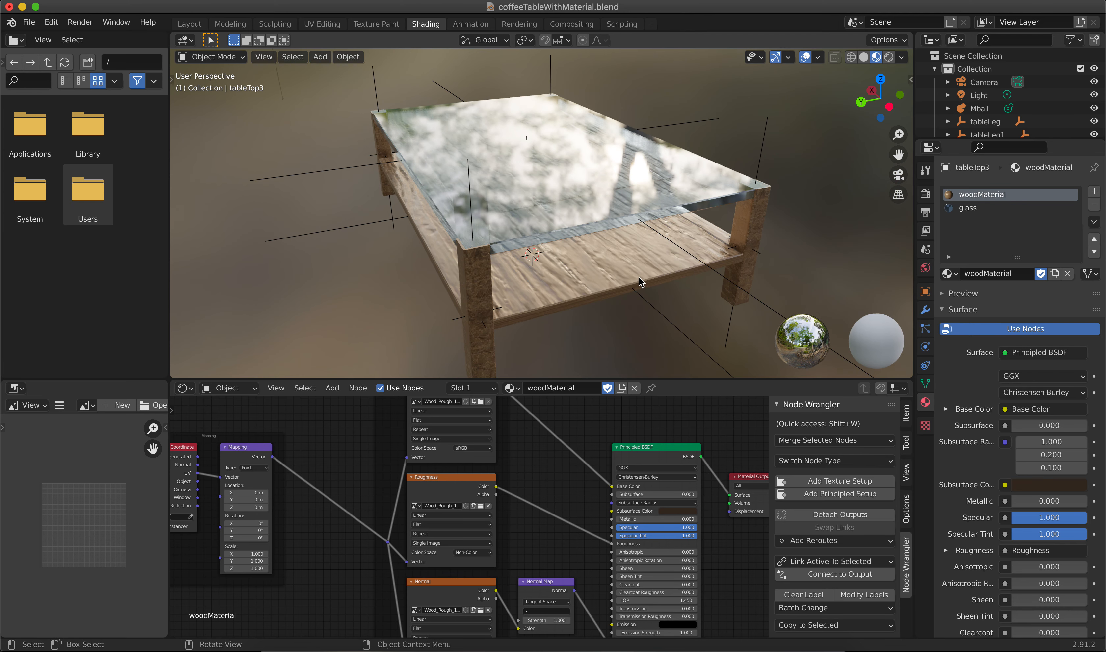
- Switch to the Unreal Editor and bring the Finder window with the coffee table and wood texture files in front of it
{"action": "key", "text": "super+Tab"}
{"action": "key", "text": "super+Tab"}
{"action": "key", "text": "super+Tab"}
{"action": "key", "text": "super+Tab"}
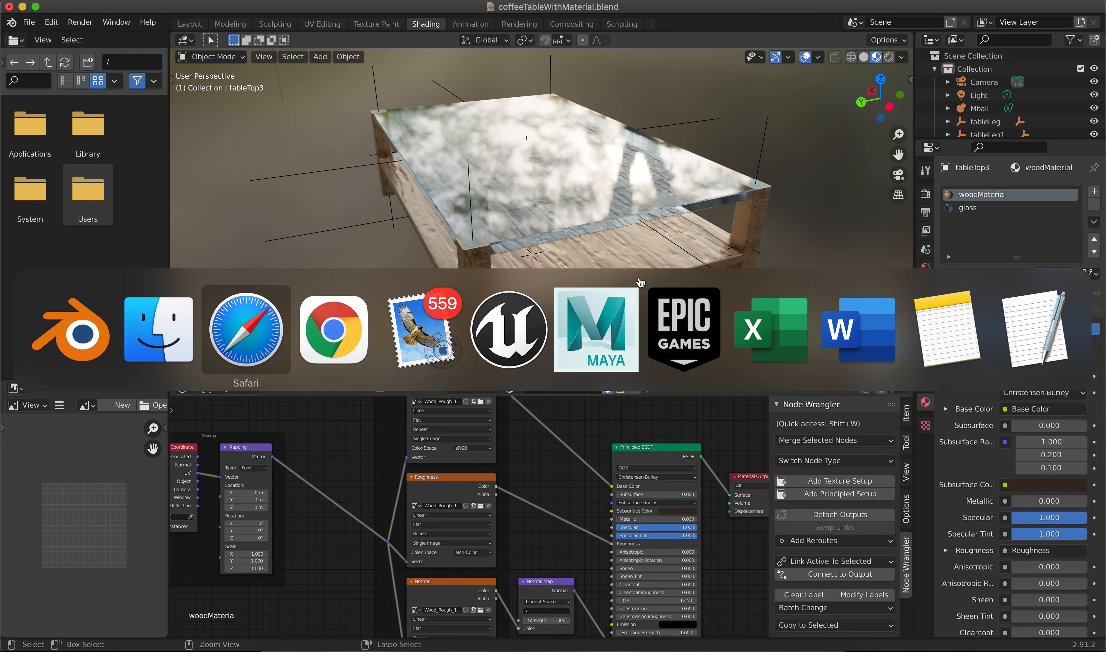
{"action": "key", "text": "super+Tab"}
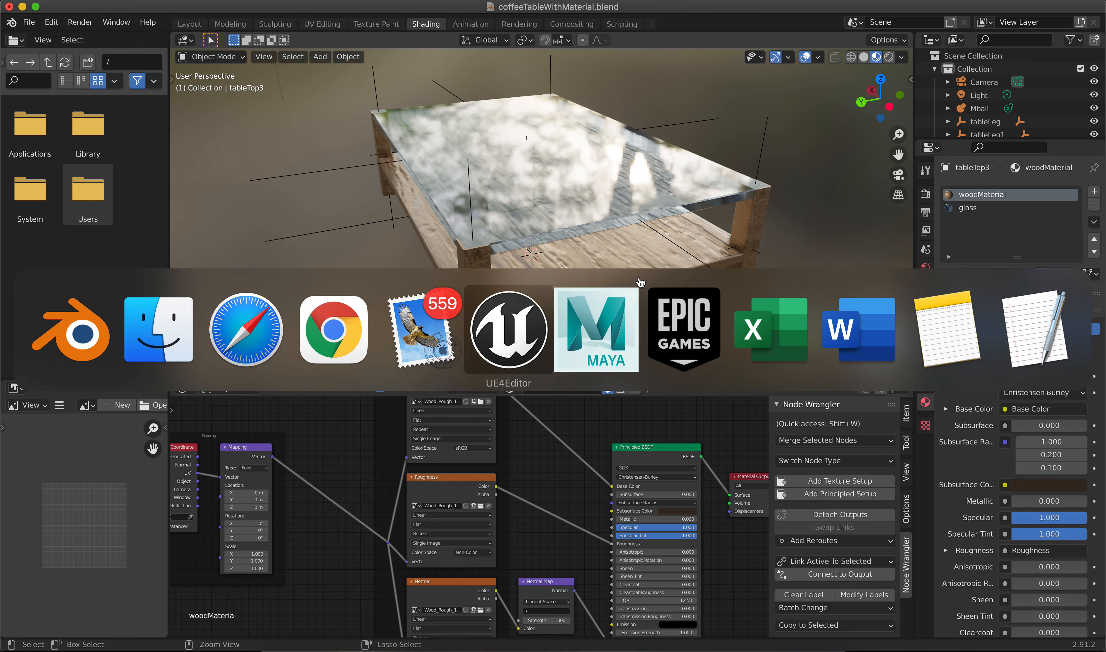
{"action": "key", "text": "super+Tab"}
{"action": "key", "text": "super+Tab"}
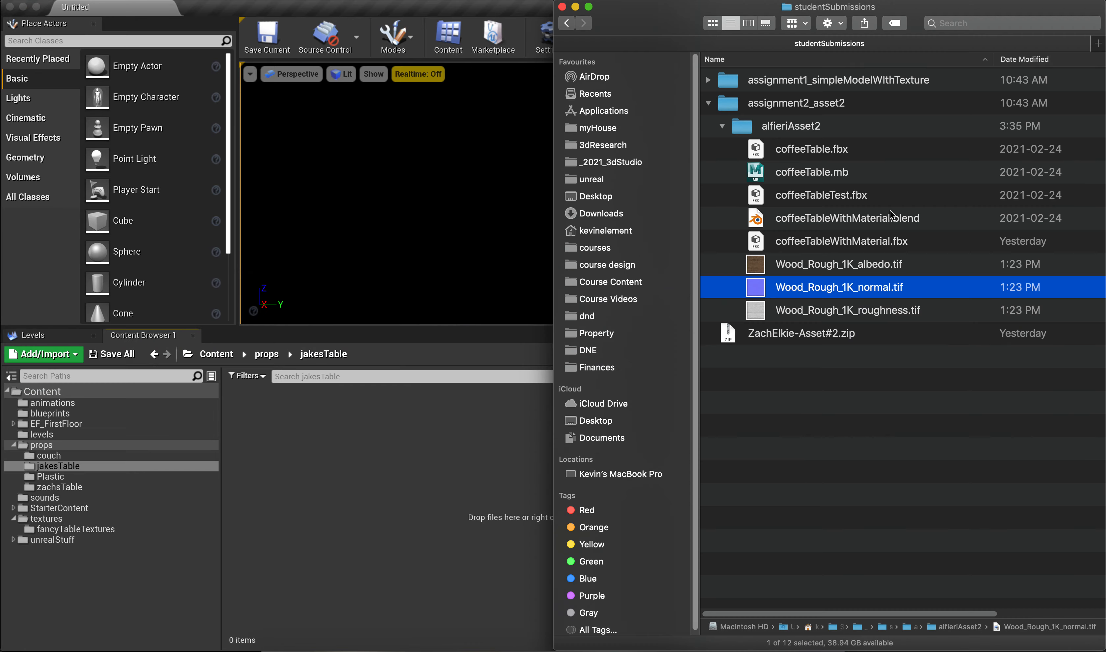
- Import all assets from coffeeTableWithMaterial.fbx into the props/jakesTable folder with default FBX options, and dismiss the import log
{"action": "left_click", "coordinate": [811, 224]}
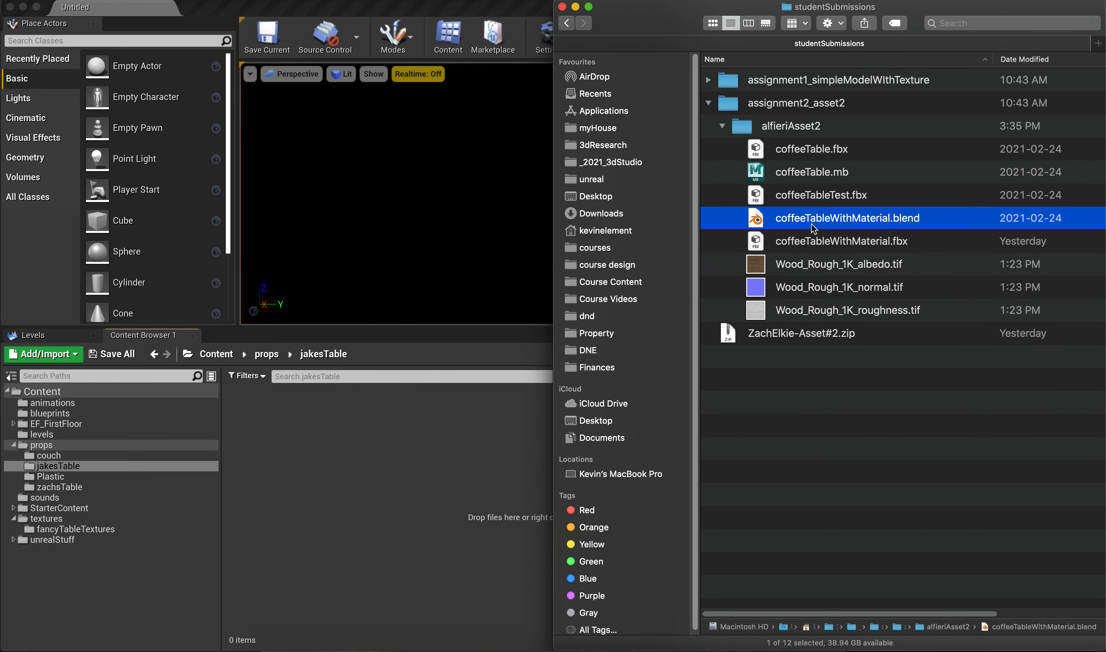
{"action": "left_click_drag", "start_coordinate": [810, 231], "coordinate": [363, 465]}
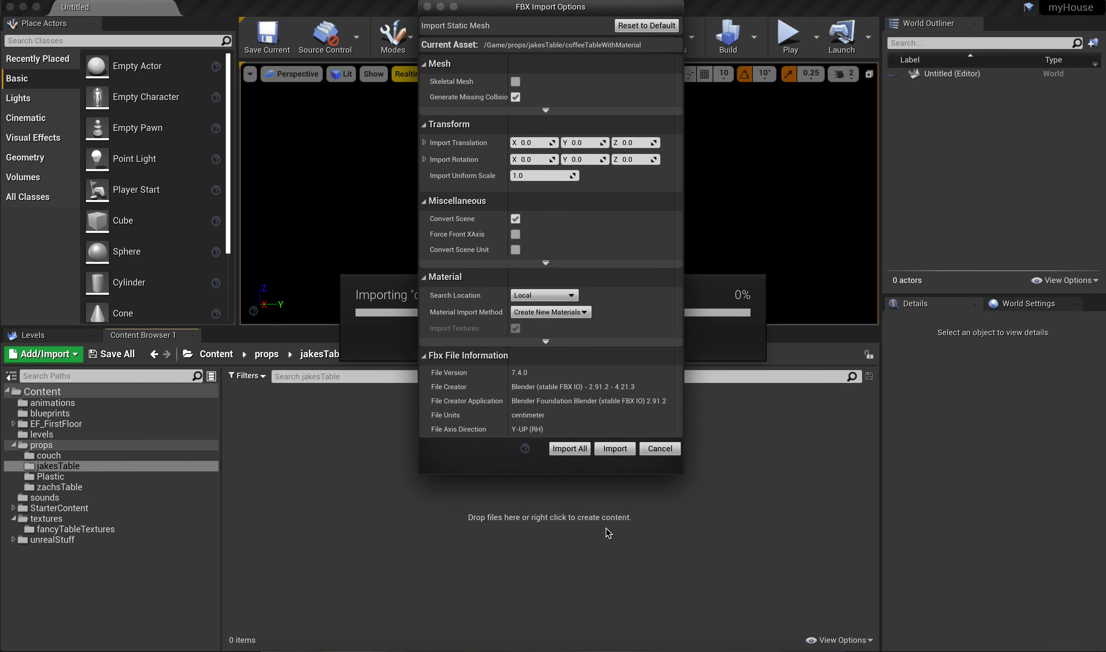
{"action": "left_click", "coordinate": [571, 448]}
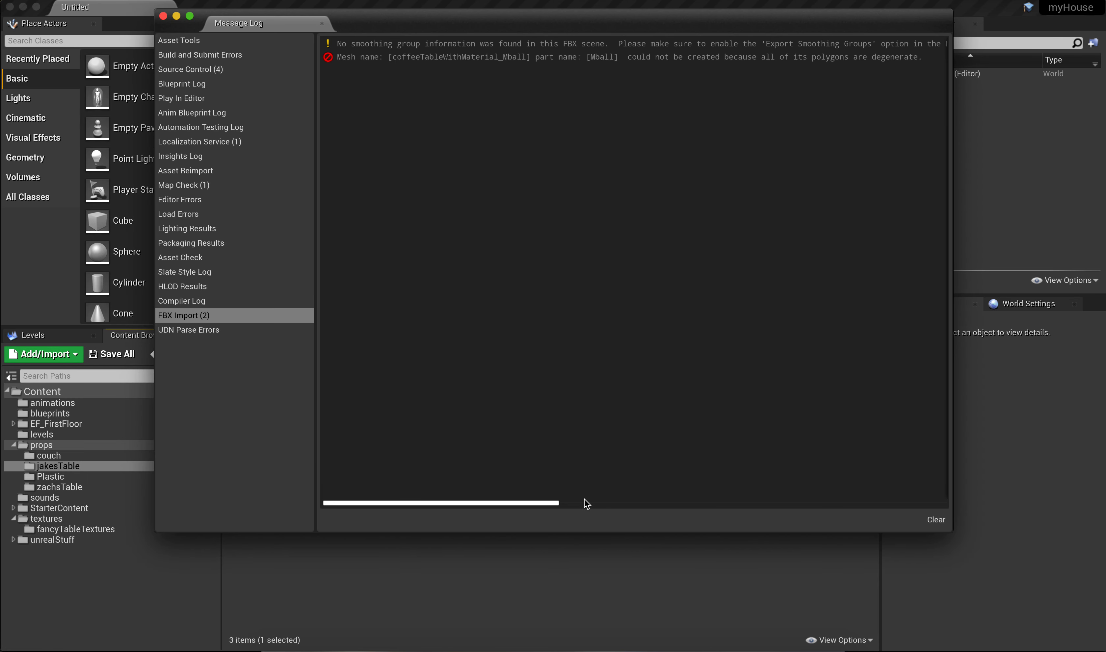
{"action": "left_click", "coordinate": [163, 15]}
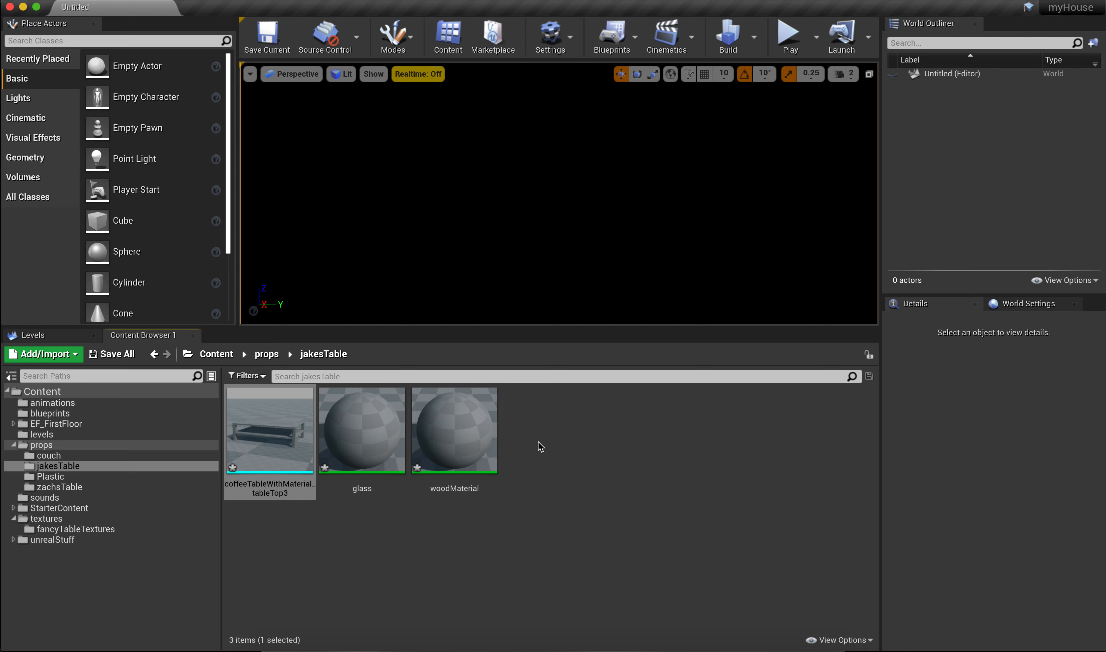
- Switch to Blender and examine the glass material's Principled BSDF settings, especially Transmission and Alpha
{"action": "key", "text": "super+Tab"}
{"action": "key", "text": "super+Tab"}
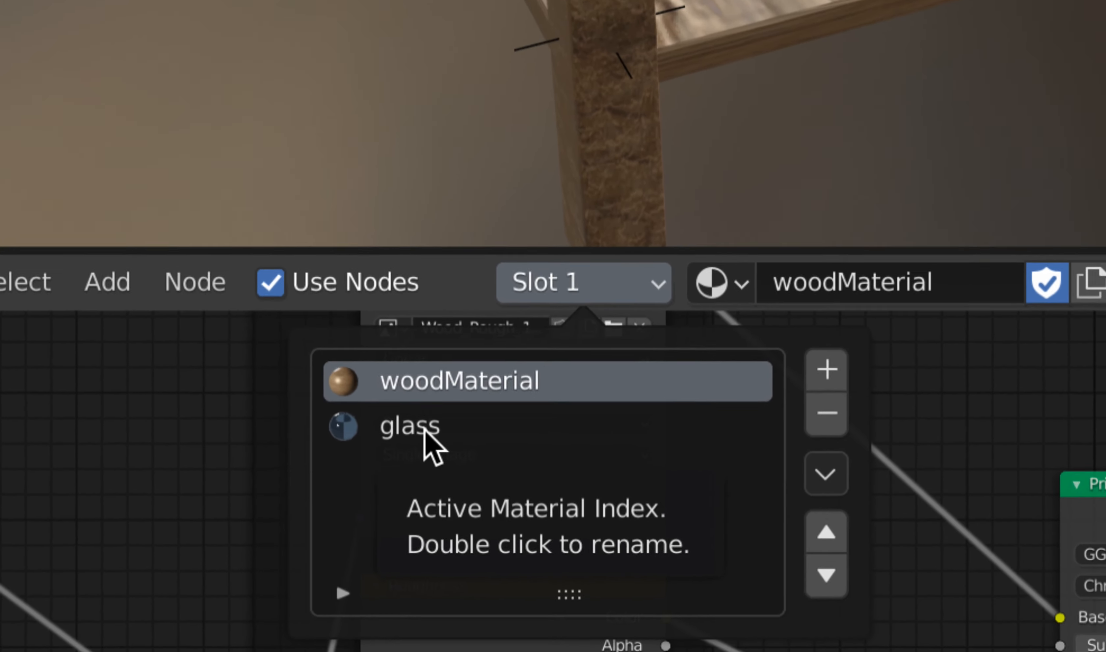
{"action": "left_click", "coordinate": [423, 430]}
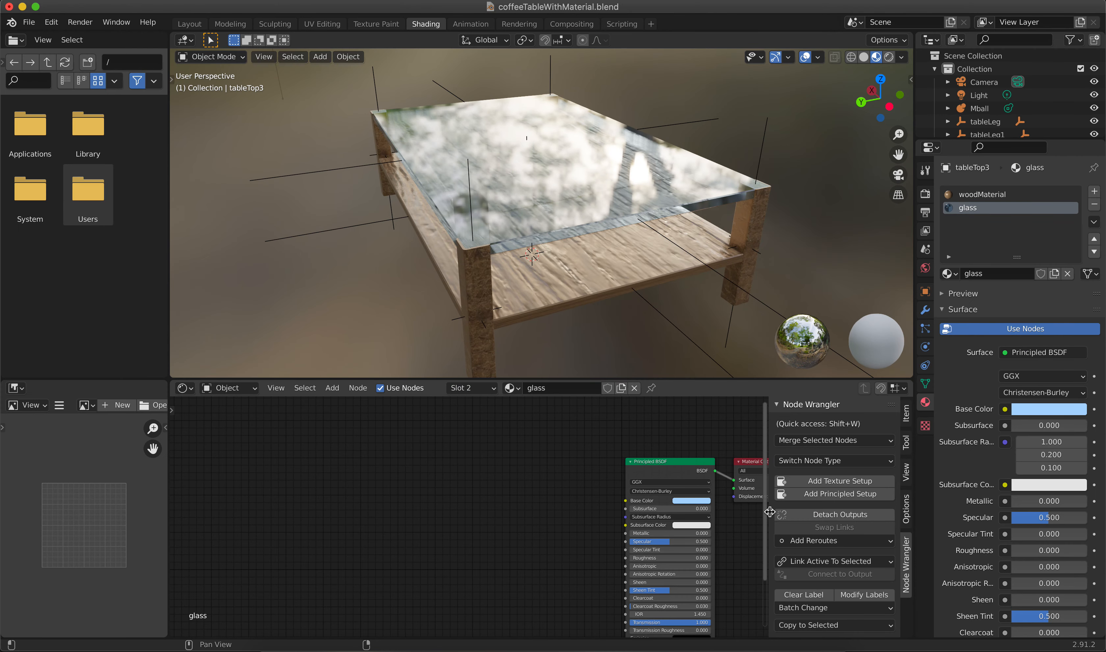
{"action": "key", "text": "n"}
{"action": "middle_click_drag", "start_coordinate": [857, 600], "coordinate": [667, 485]}
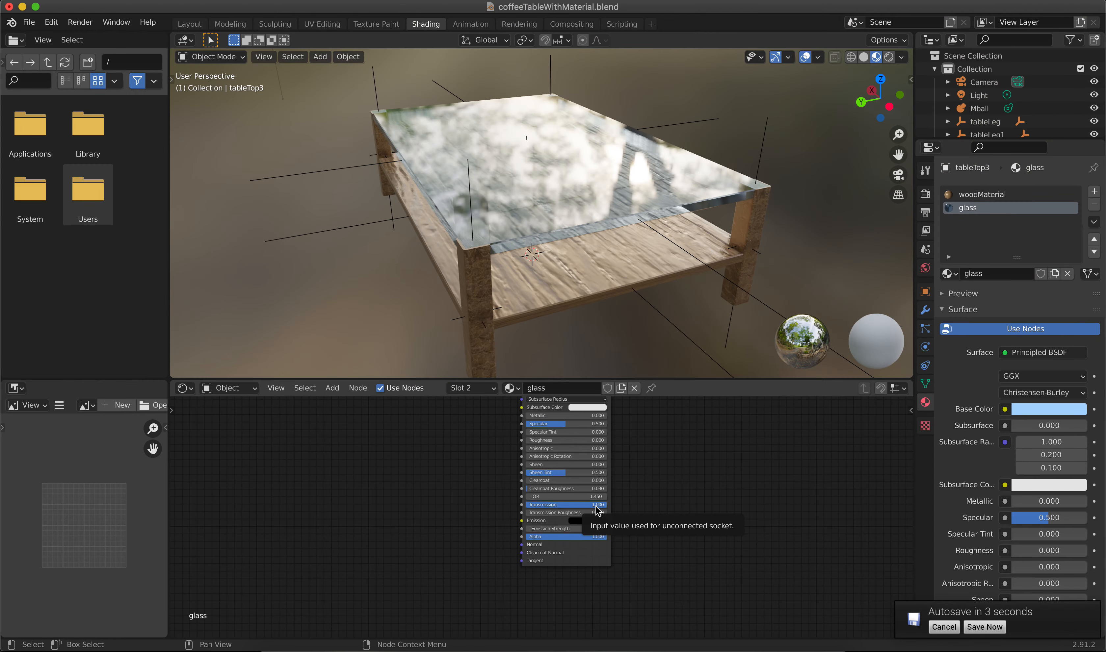
{"action": "scroll", "coordinate": [641, 506], "scroll_direction": "up", "scroll_amount": 3}
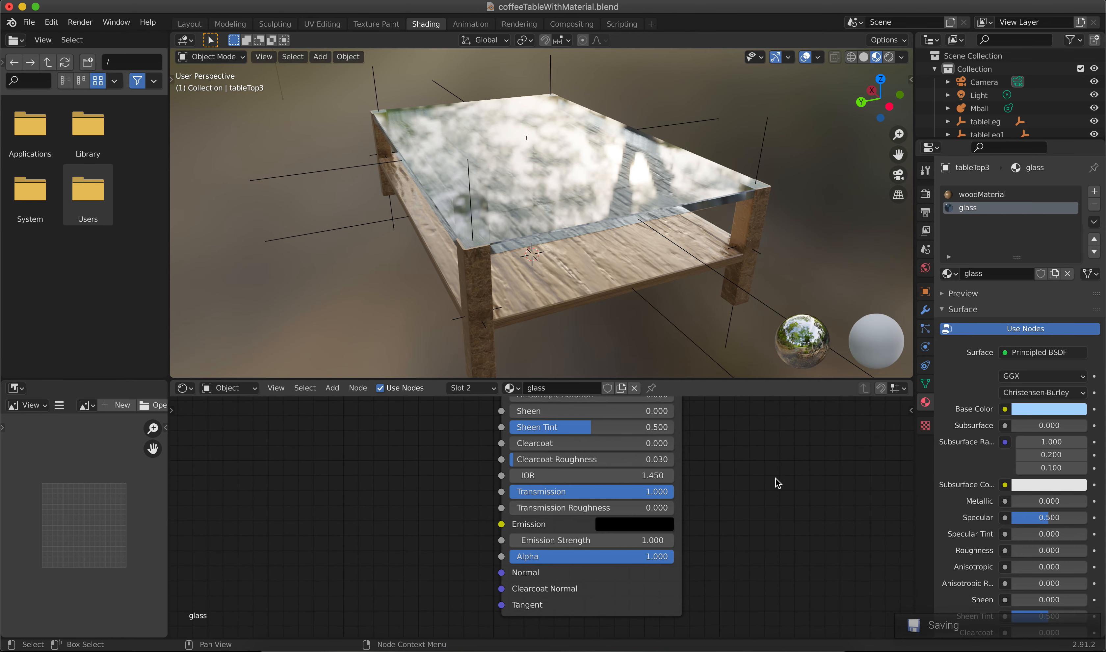
- Switch back to the Unreal Editor, open the imported glass material and separate its overlapping Param and result nodes
{"action": "key", "text": "super+Tab"}
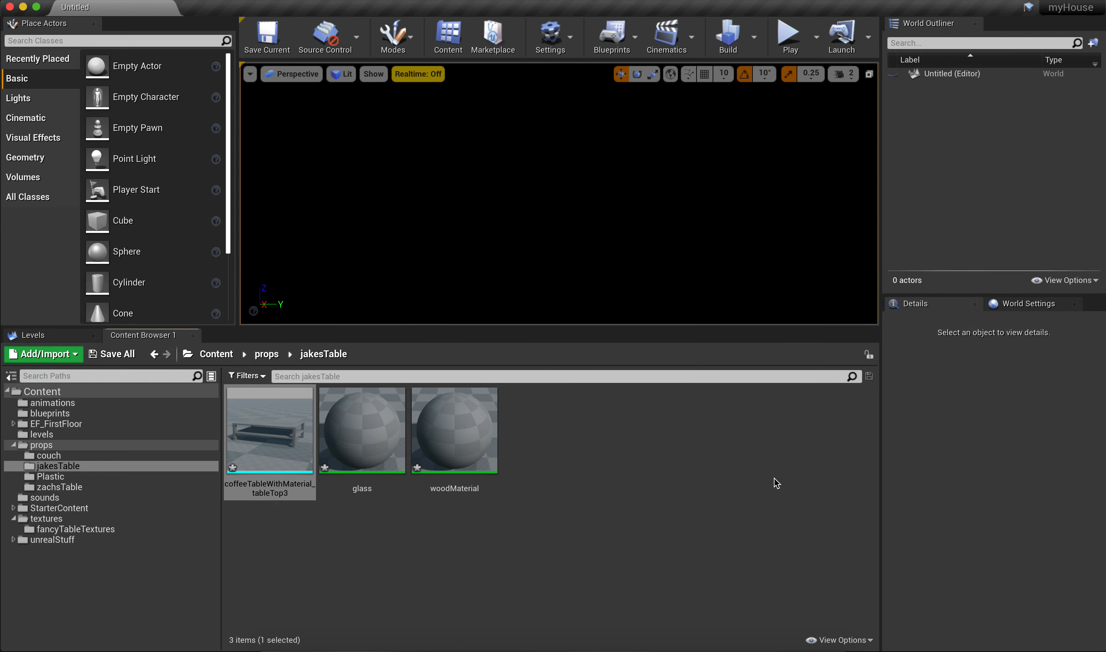
{"action": "double_click", "coordinate": [370, 435]}
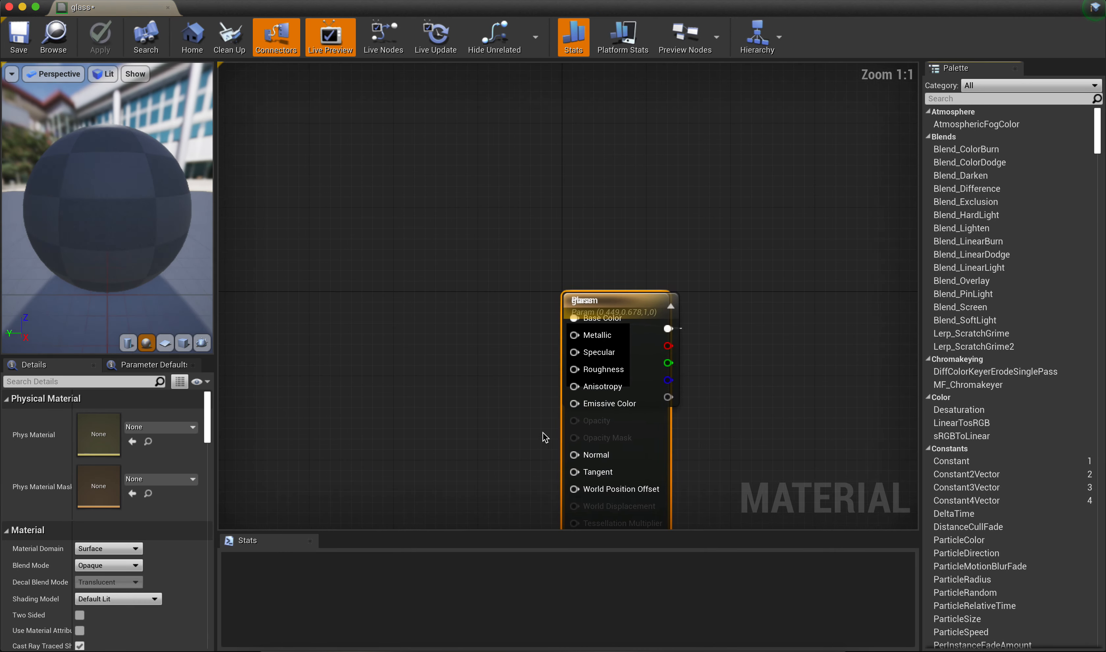
{"action": "left_click_drag", "start_coordinate": [645, 417], "coordinate": [771, 396]}
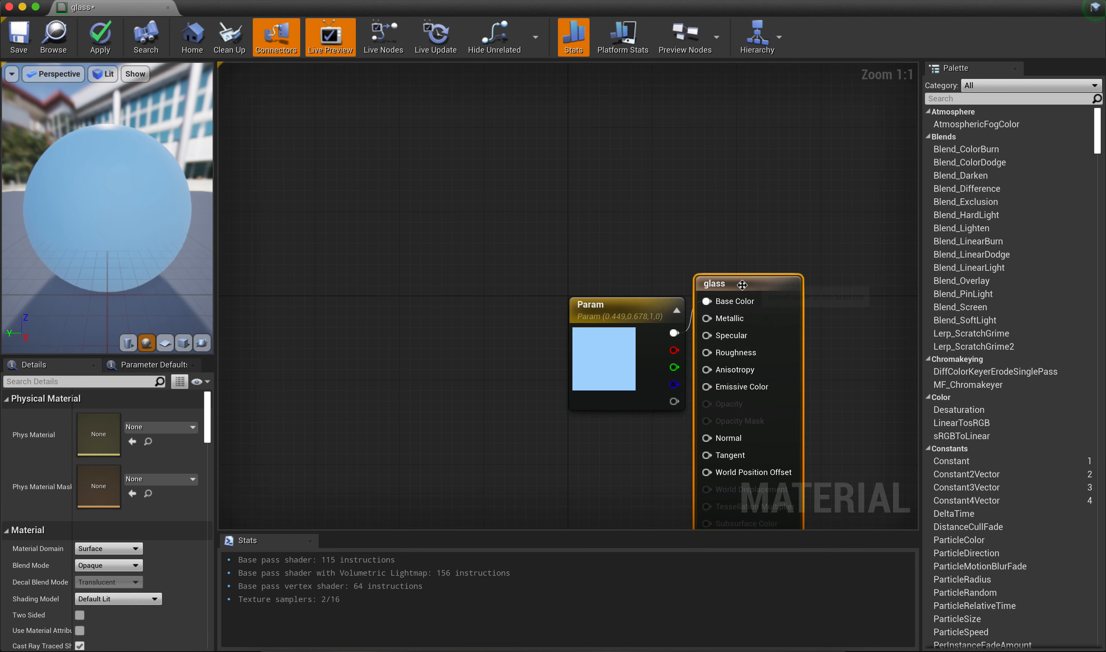
{"action": "left_click_drag", "start_coordinate": [626, 296], "coordinate": [516, 183]}
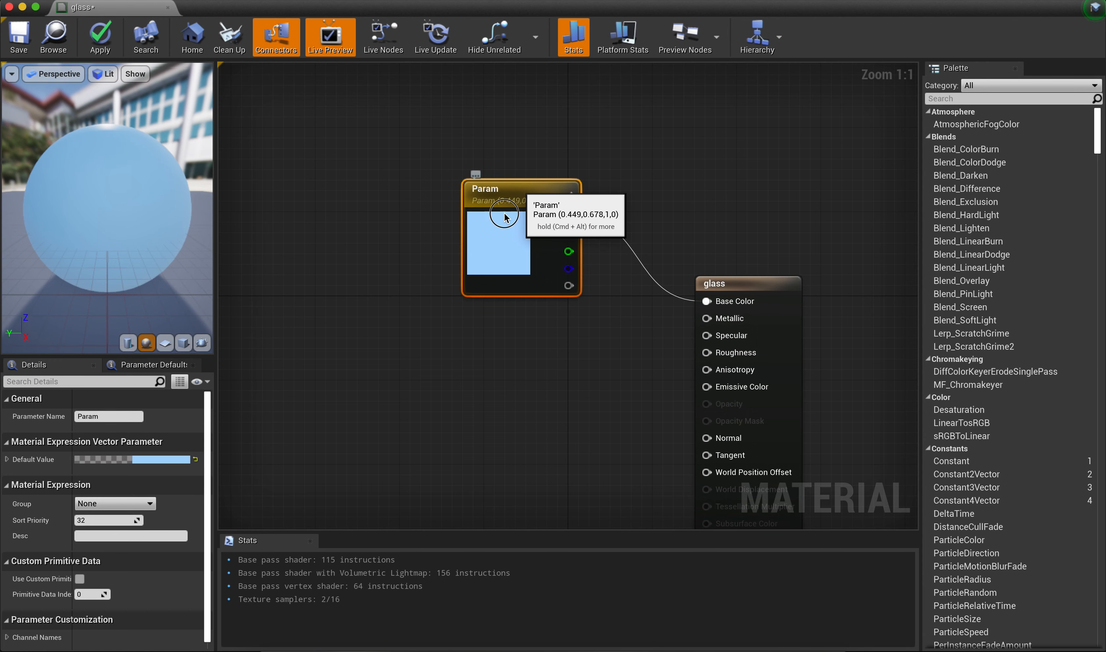
{"action": "key", "text": "Delete"}
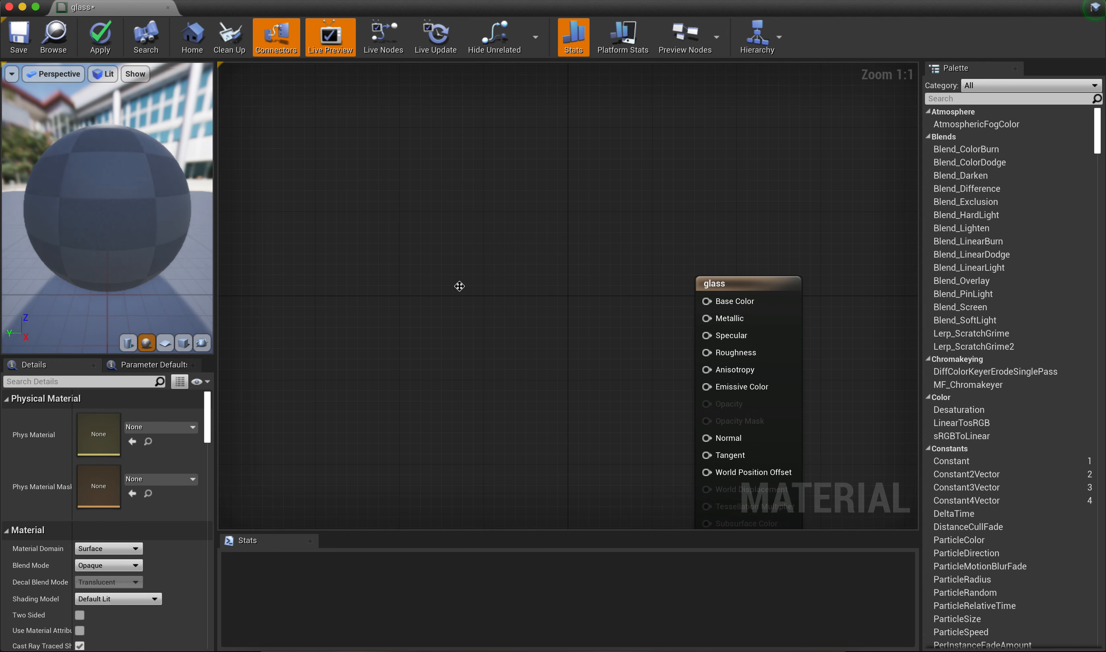
{"action": "left_click_drag", "start_coordinate": [740, 290], "coordinate": [669, 143]}
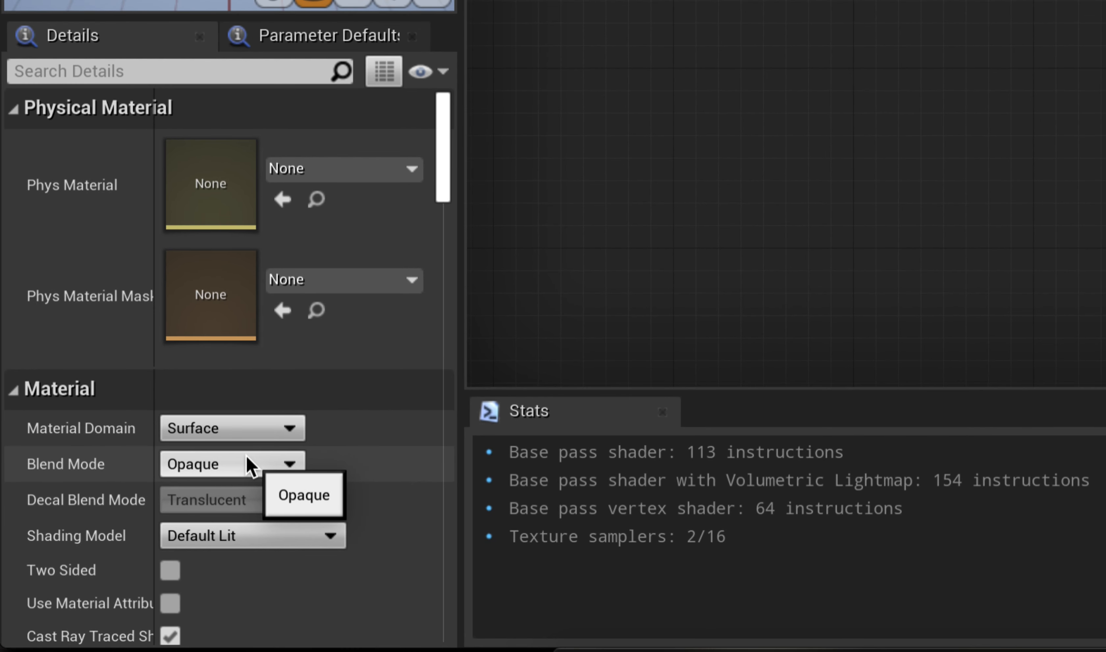
{"action": "left_click", "coordinate": [292, 470]}
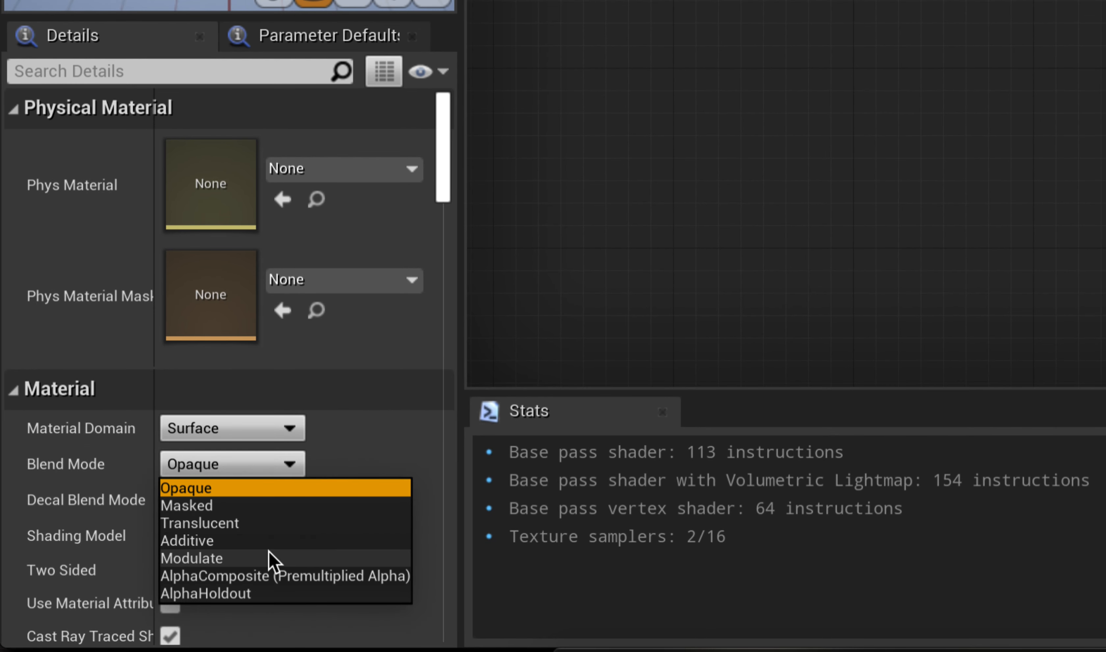
{"action": "left_click", "coordinate": [251, 525]}
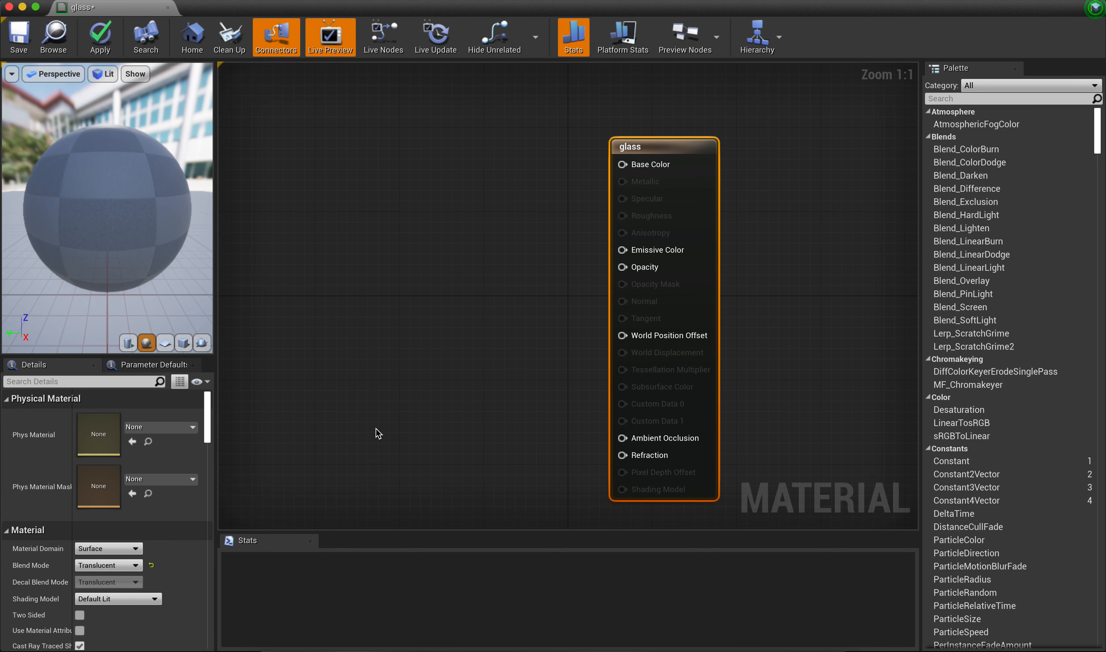
{"action": "left_click_drag", "start_coordinate": [643, 162], "coordinate": [685, 162]}
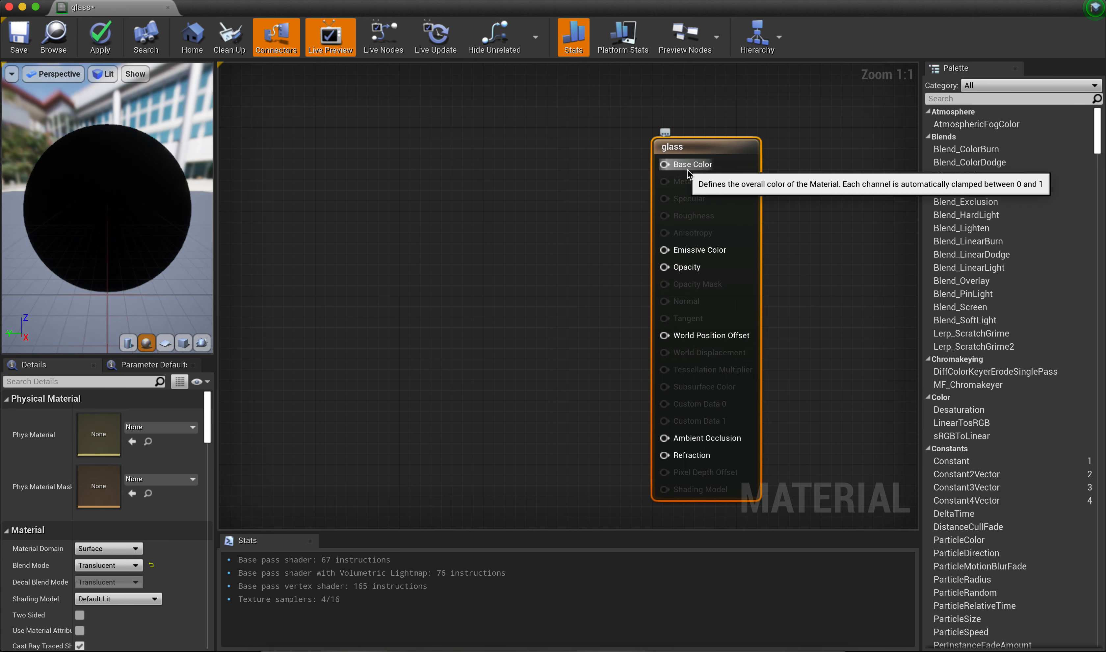
{"action": "left_click", "coordinate": [541, 200]}
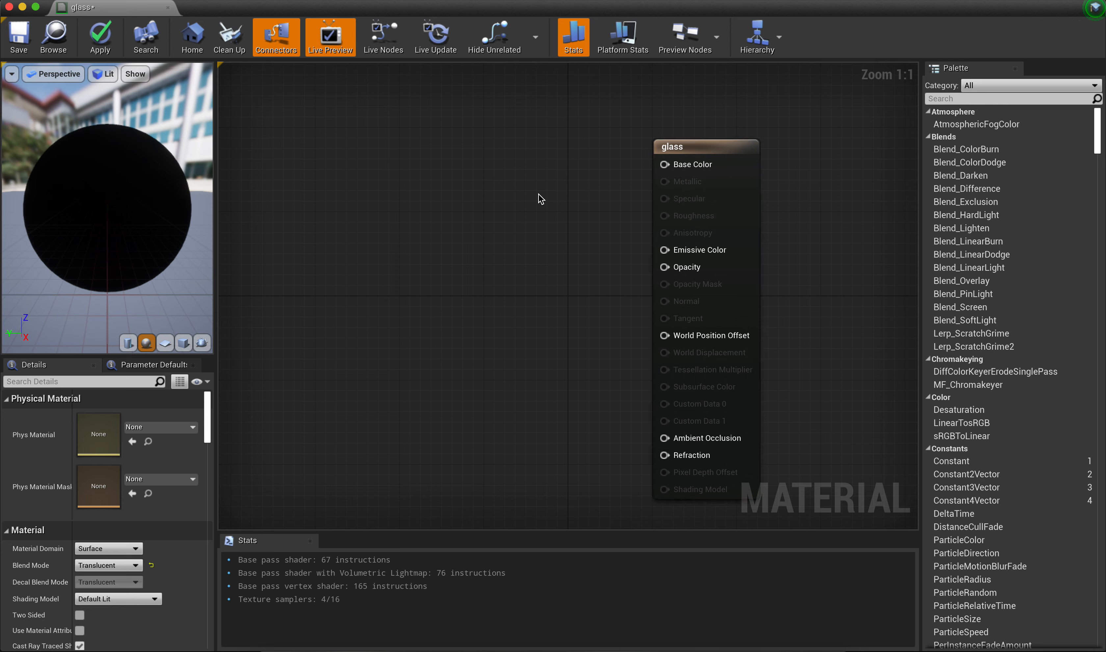
{"action": "key", "text": "super+z"}
{"action": "key", "text": "super+z"}
{"action": "key", "text": "super+z"}
{"action": "key", "text": "super+z"}
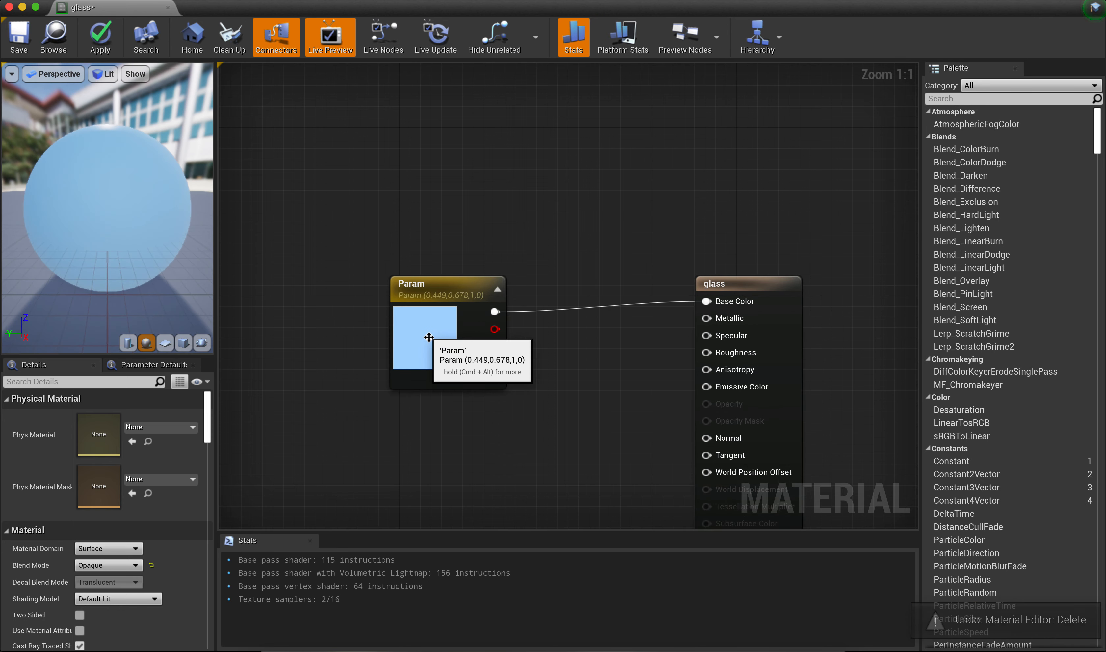
- Check the Param node's color without changing it, and arrange the Param and glass result nodes side by side in the upper graph
{"action": "double_click", "coordinate": [430, 341]}
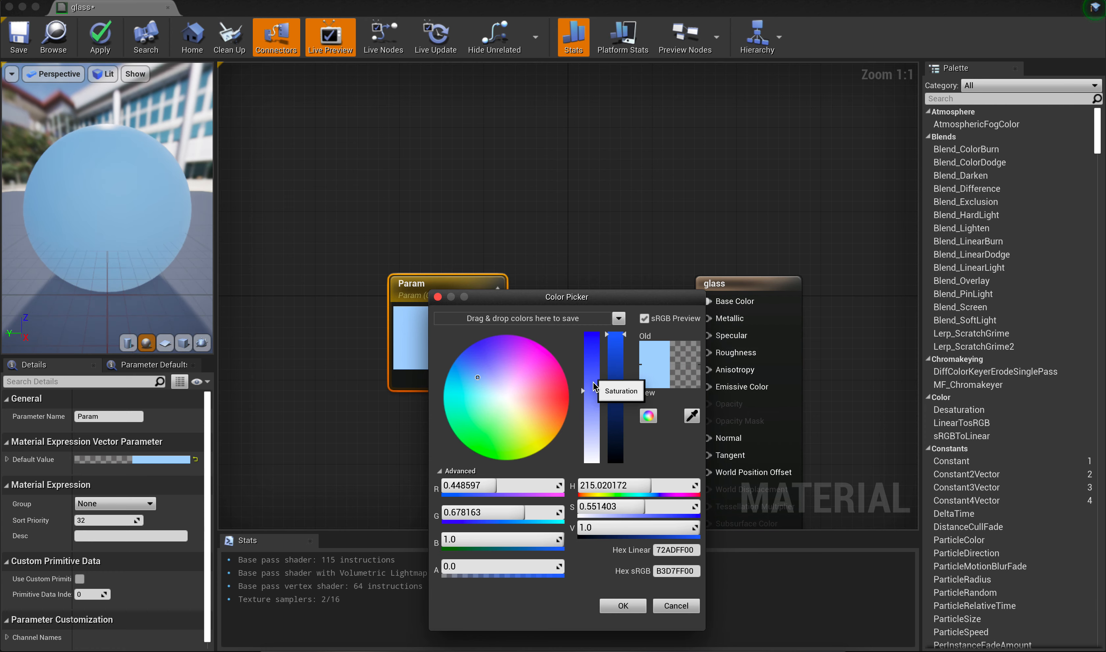
{"action": "left_click", "coordinate": [437, 297]}
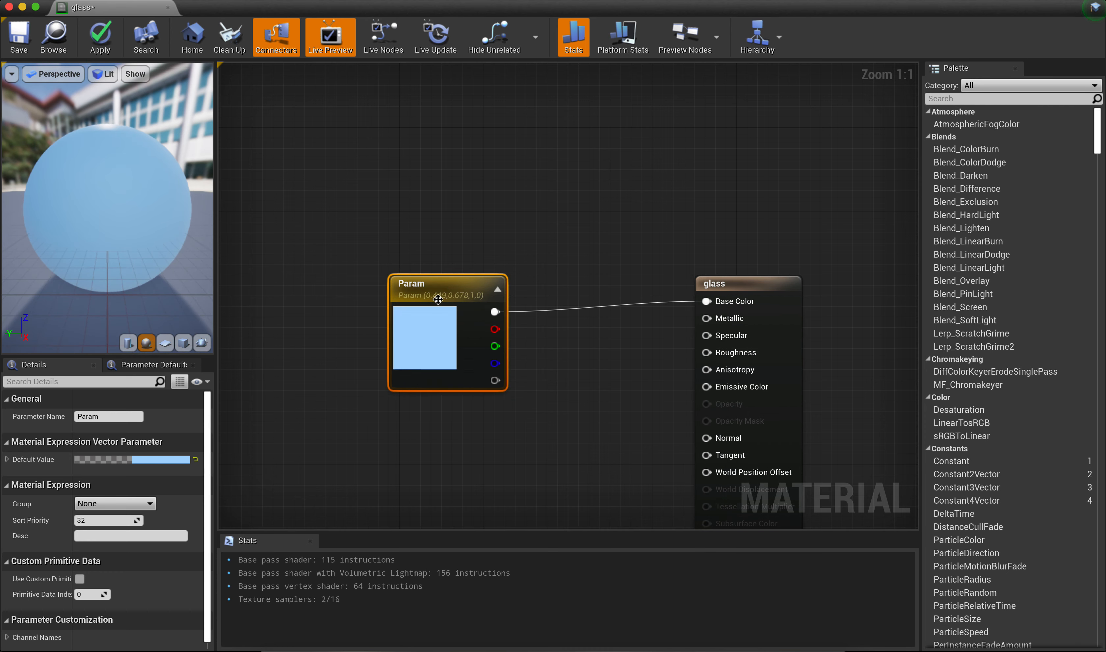
{"action": "left_click_drag", "start_coordinate": [448, 283], "coordinate": [480, 231]}
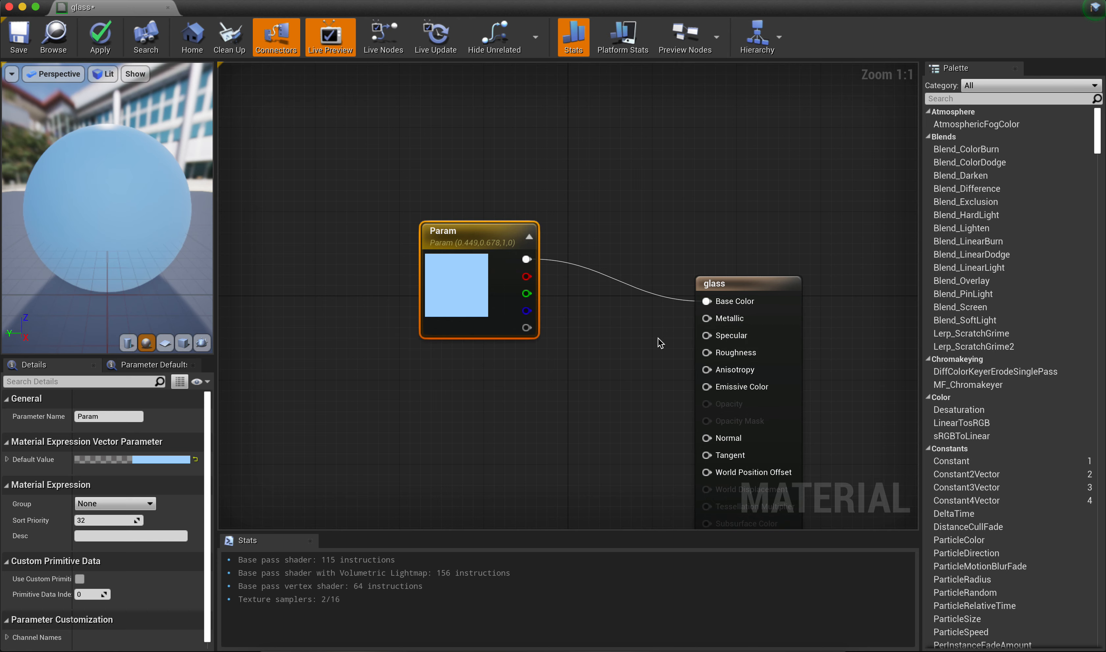
{"action": "left_click_drag", "start_coordinate": [733, 281], "coordinate": [663, 150]}
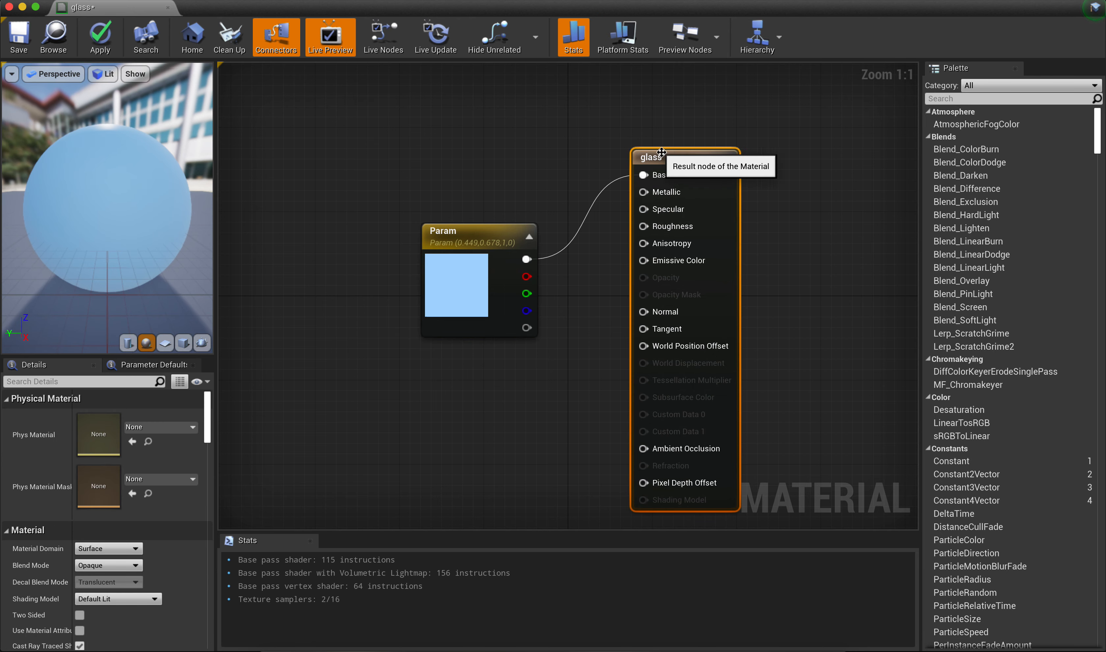
{"action": "left_click_drag", "start_coordinate": [484, 231], "coordinate": [463, 157]}
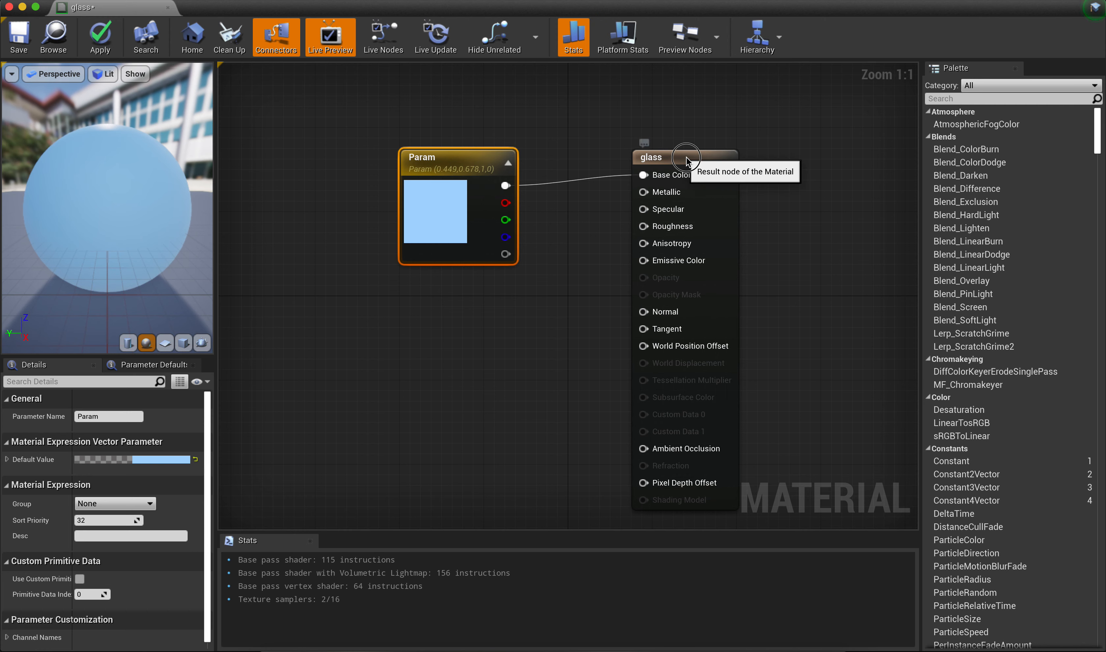
{"action": "left_click_drag", "start_coordinate": [659, 155], "coordinate": [668, 133]}
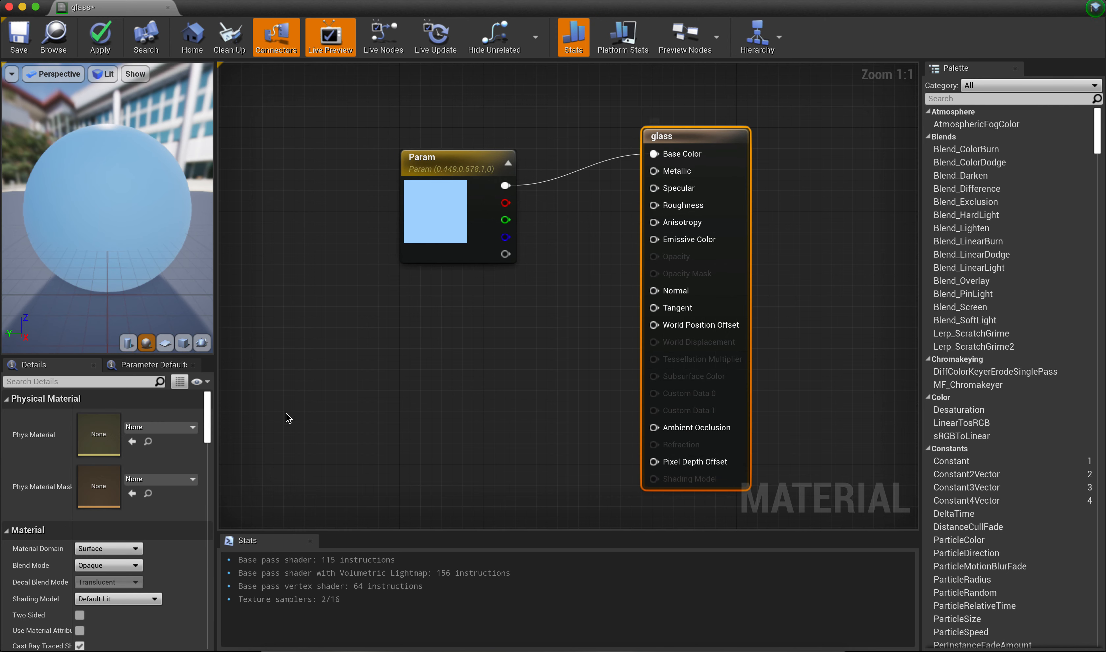
- Set the glass material's Blend Mode to Translucent and align the Param node with the Base Color input
{"action": "left_click", "coordinate": [112, 566]}
{"action": "left_click", "coordinate": [106, 593]}
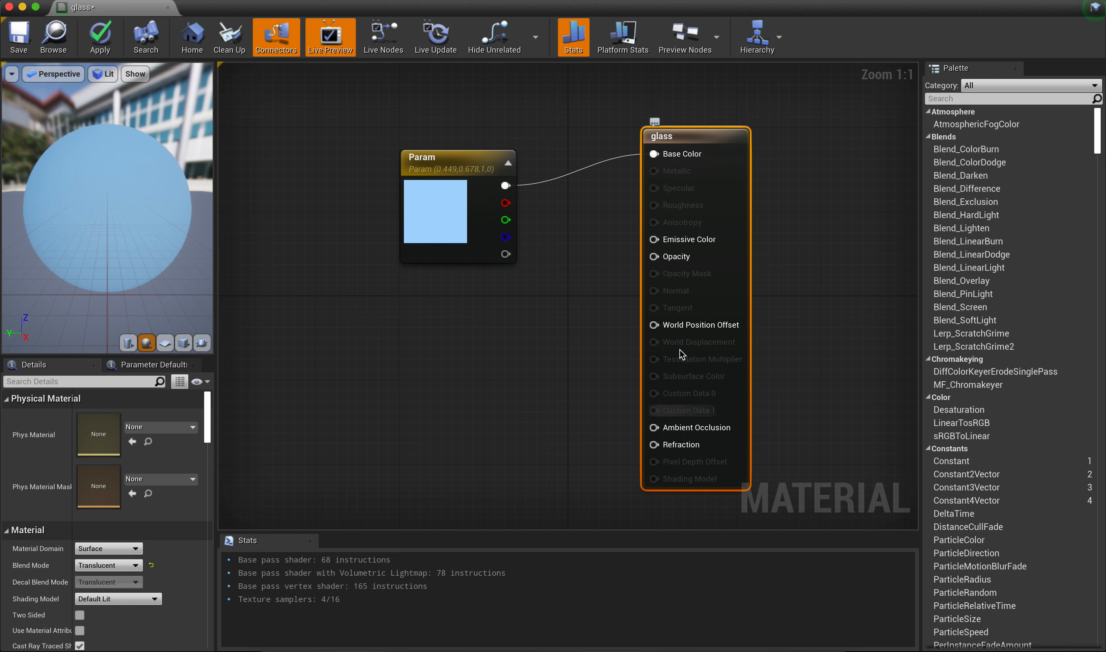
{"action": "left_click_drag", "start_coordinate": [451, 177], "coordinate": [462, 135]}
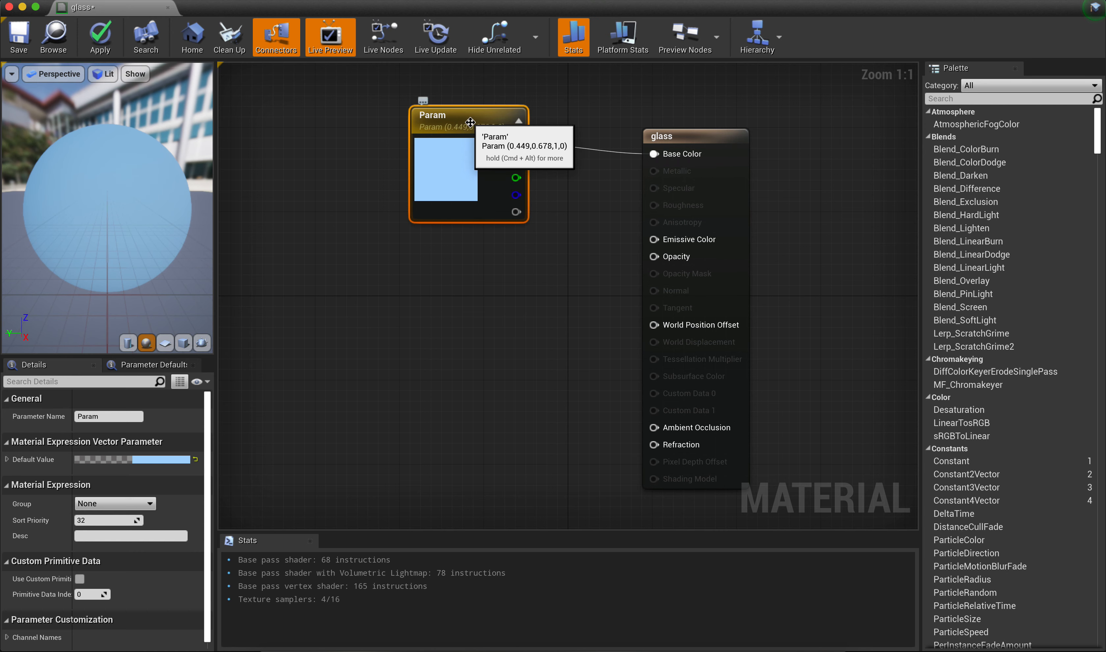
{"action": "left_click_drag", "start_coordinate": [466, 124], "coordinate": [454, 134]}
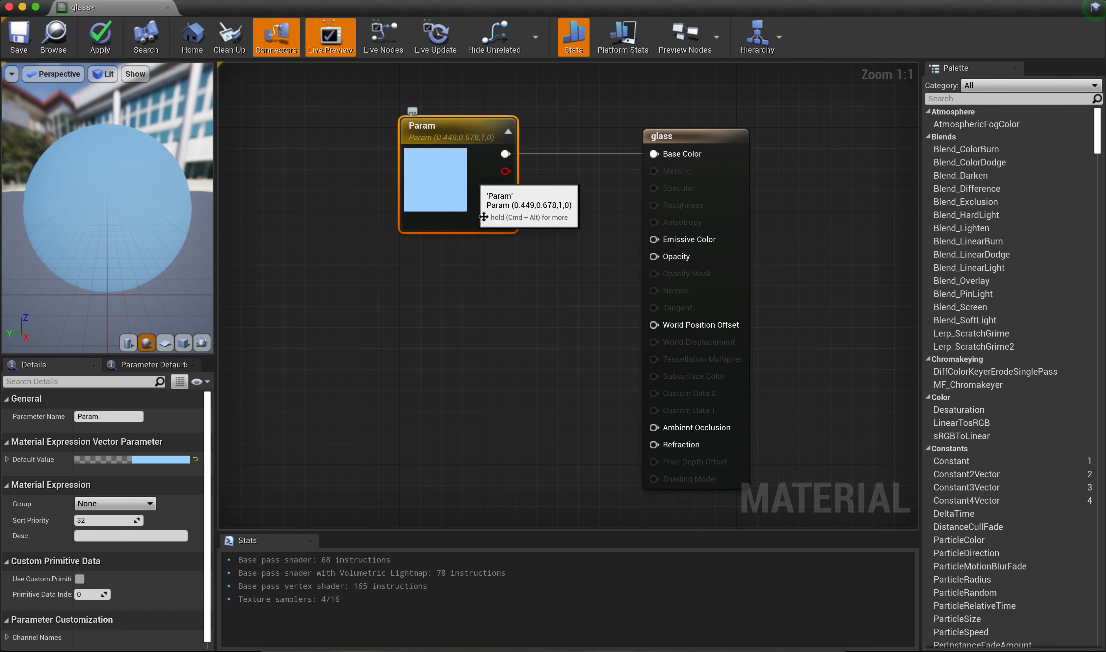
- Paste a copy of the Param node below the original and set the copy's color to black (0, 0, 0, 0)
{"action": "key", "text": "super+v"}
{"action": "left_click_drag", "start_coordinate": [520, 294], "coordinate": [446, 274]}
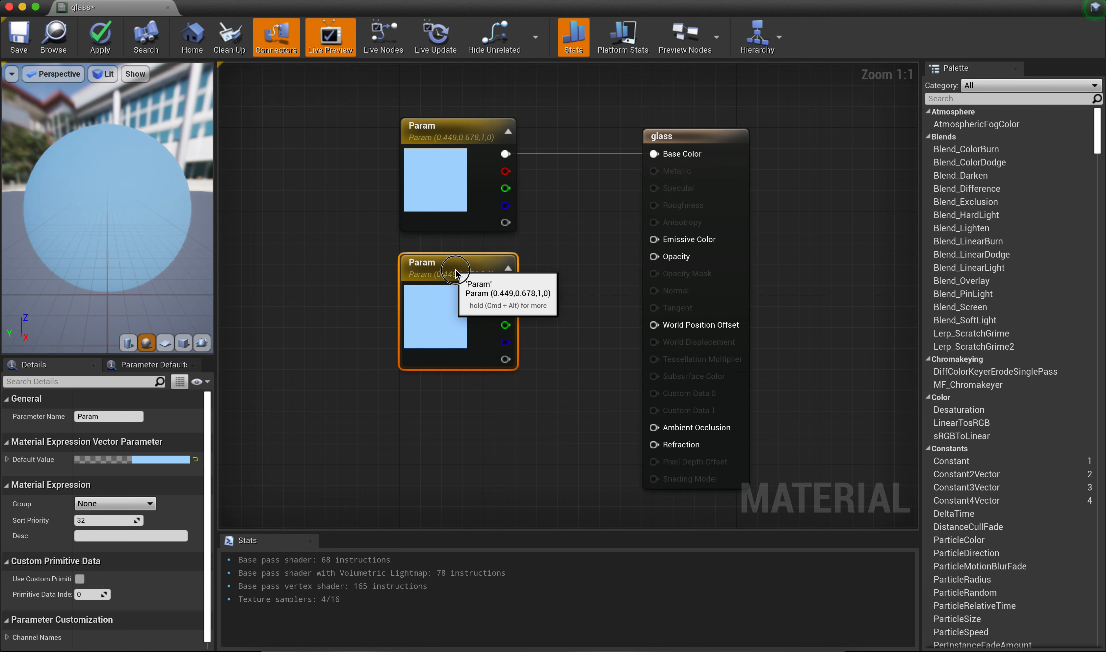
{"action": "left_click", "coordinate": [446, 307]}
{"action": "left_click", "coordinate": [446, 307]}
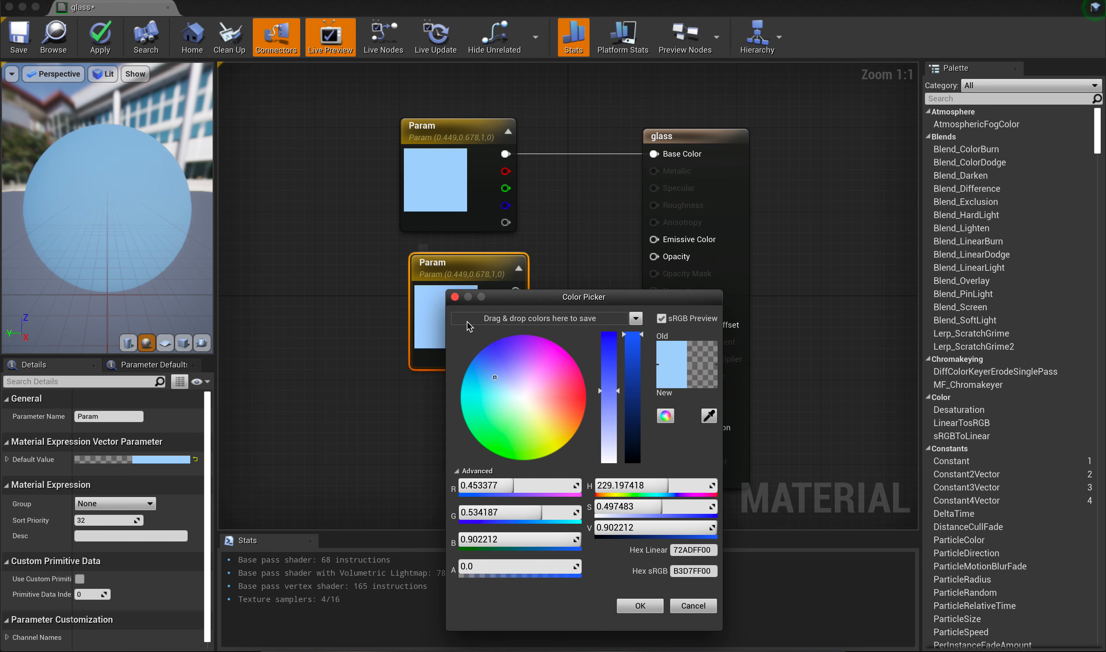
{"action": "left_click_drag", "start_coordinate": [527, 299], "coordinate": [416, 199]}
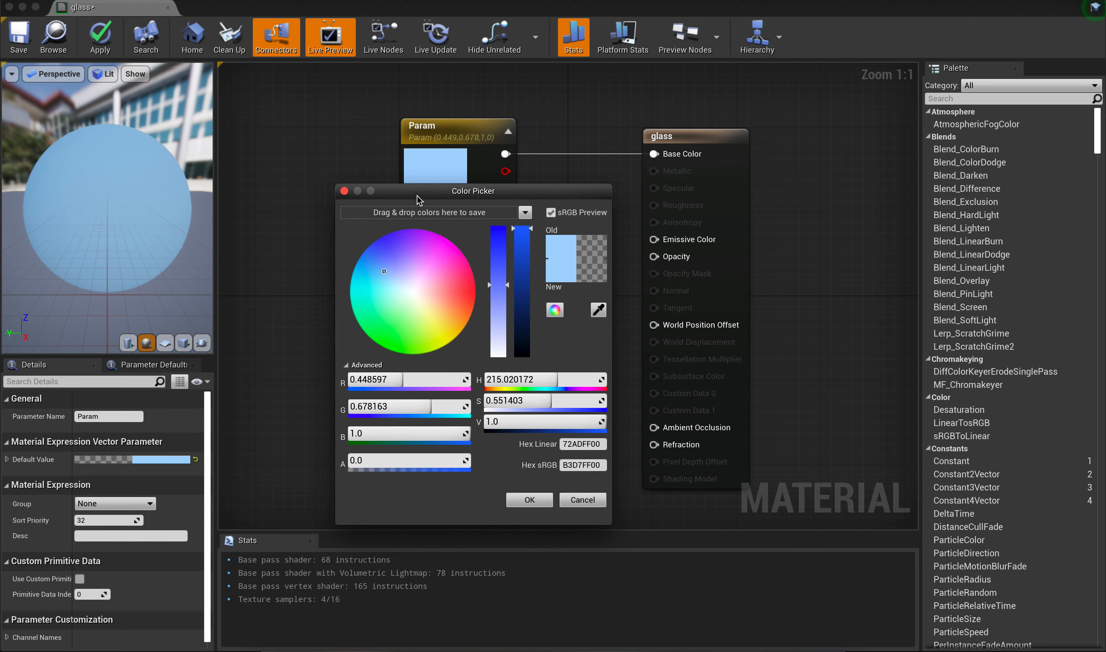
{"action": "left_click_drag", "start_coordinate": [491, 286], "coordinate": [496, 361]}
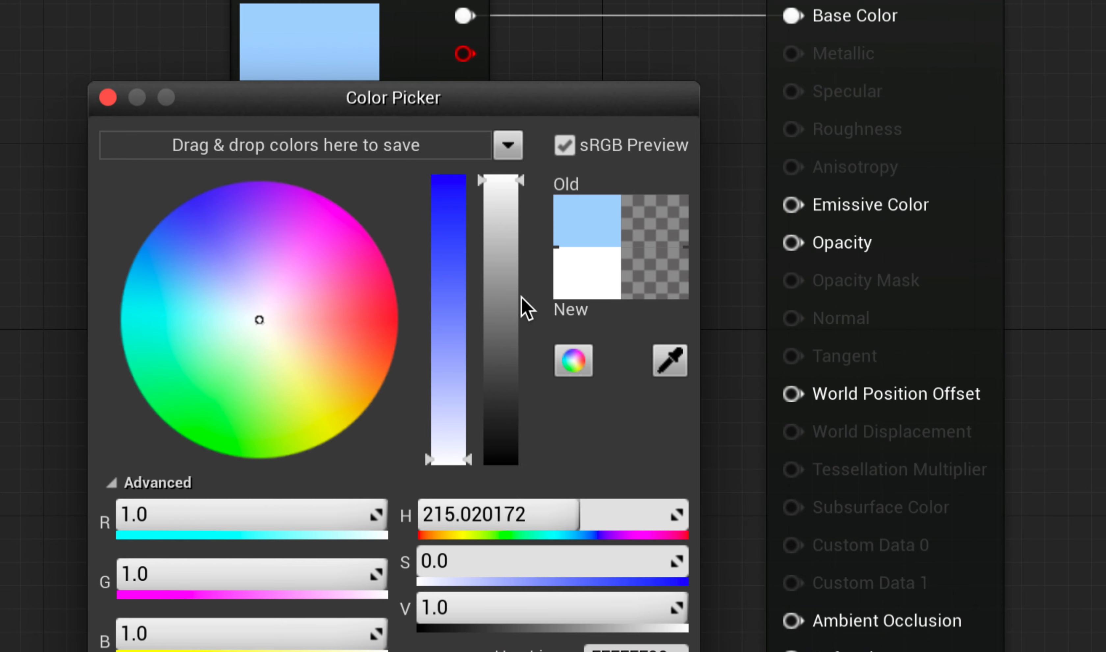
{"action": "left_click_drag", "start_coordinate": [511, 202], "coordinate": [506, 143]}
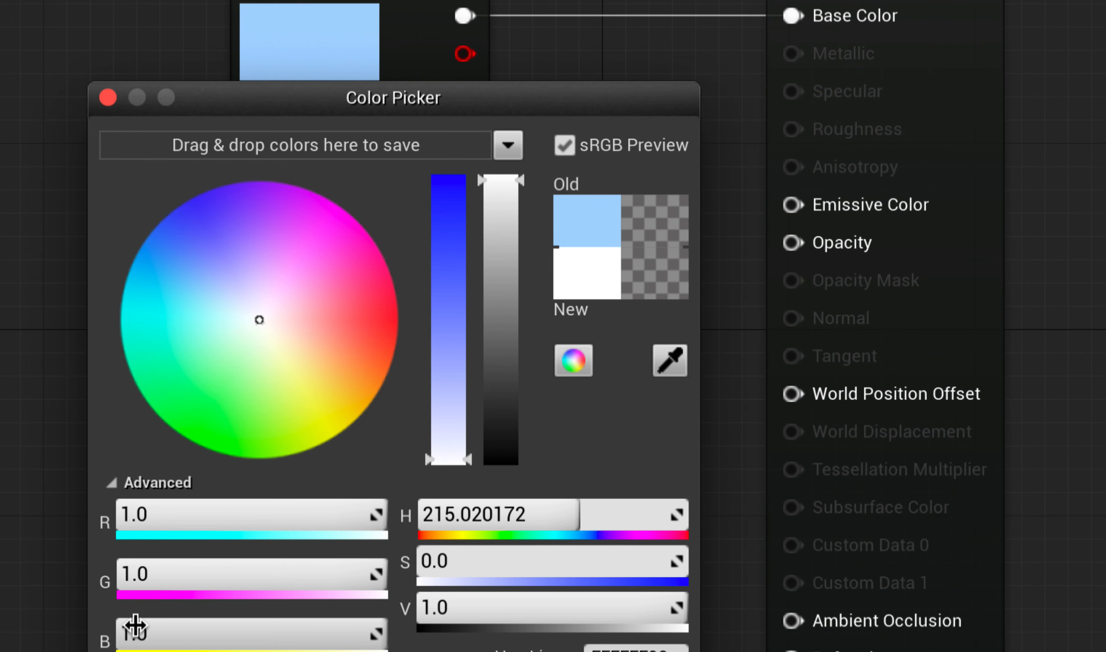
{"action": "left_click_drag", "start_coordinate": [518, 202], "coordinate": [474, 511]}
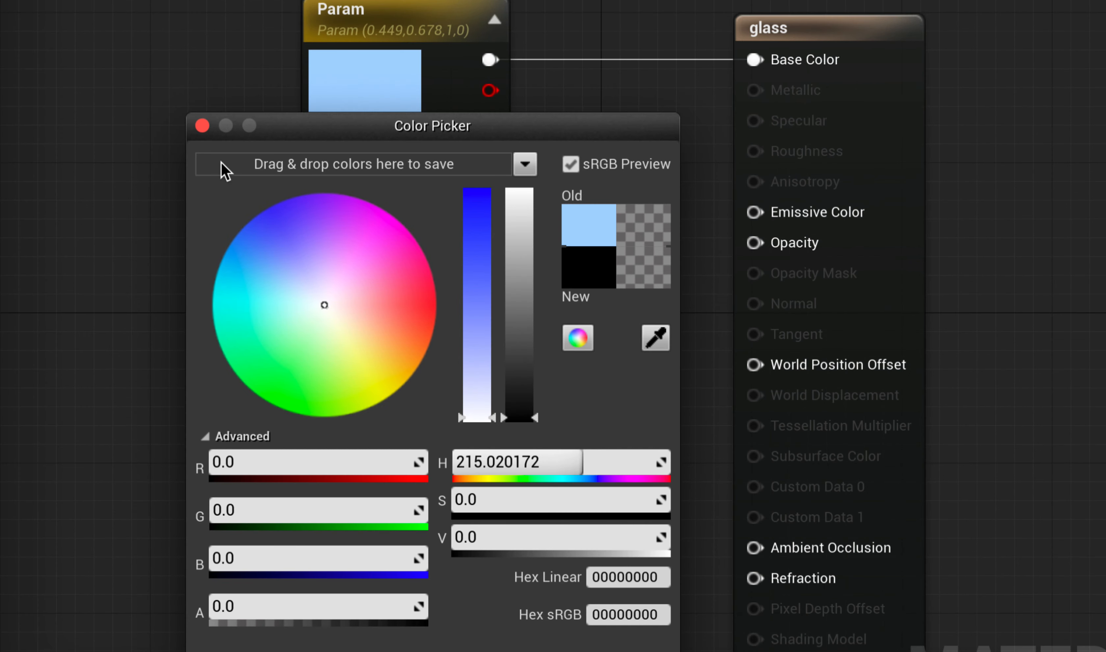
{"action": "left_click", "coordinate": [202, 126]}
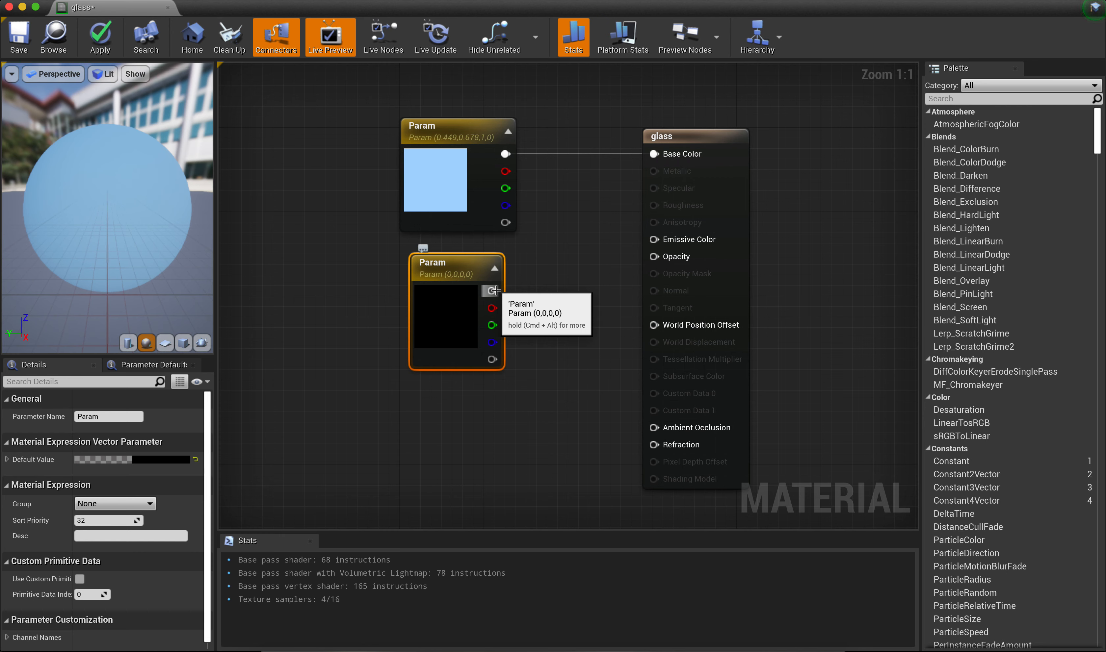
- Connect the Param copy to the glass material's Opacity input and try white (1, 1, 1, 0) and black as its color
{"action": "left_click_drag", "start_coordinate": [491, 290], "coordinate": [654, 257]}
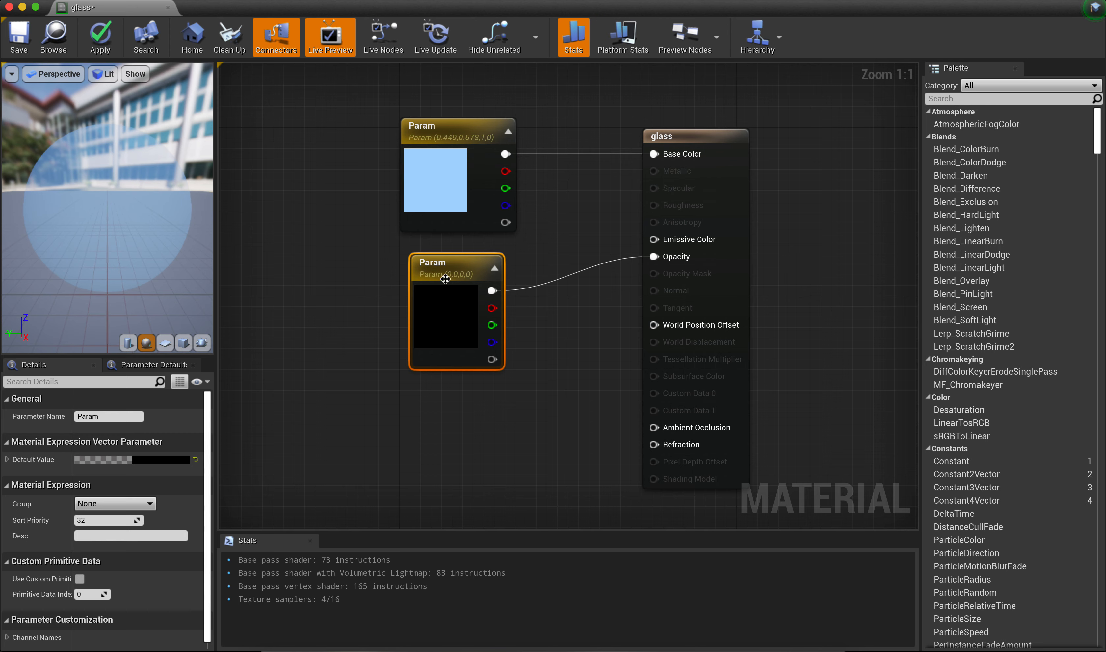
{"action": "double_click", "coordinate": [443, 307]}
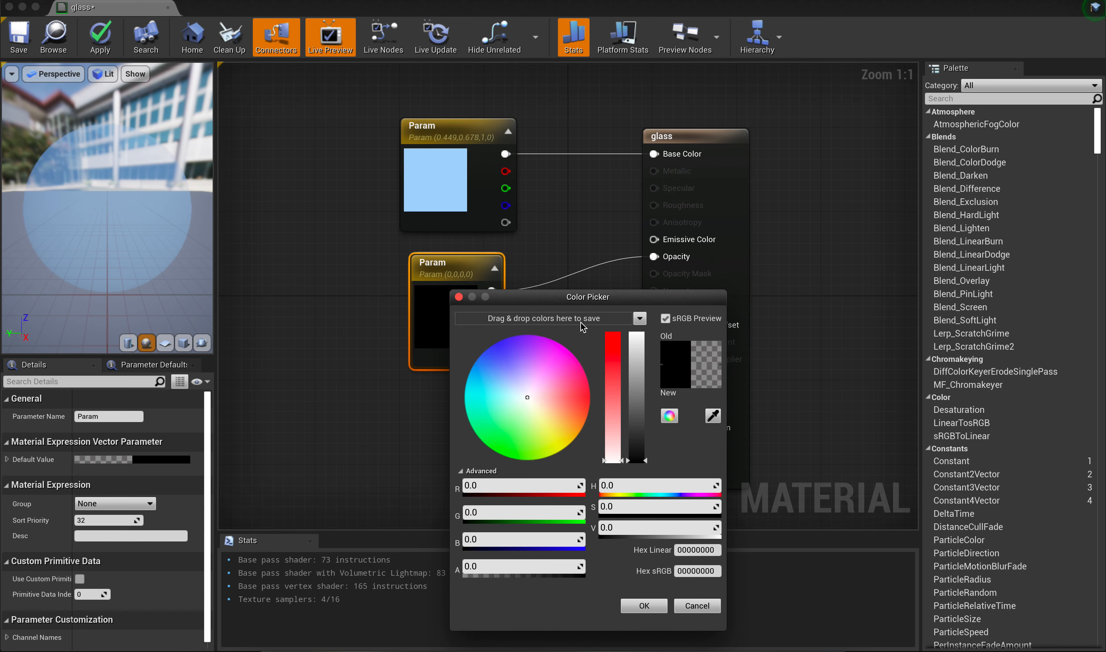
{"action": "left_click_drag", "start_coordinate": [645, 452], "coordinate": [642, 328]}
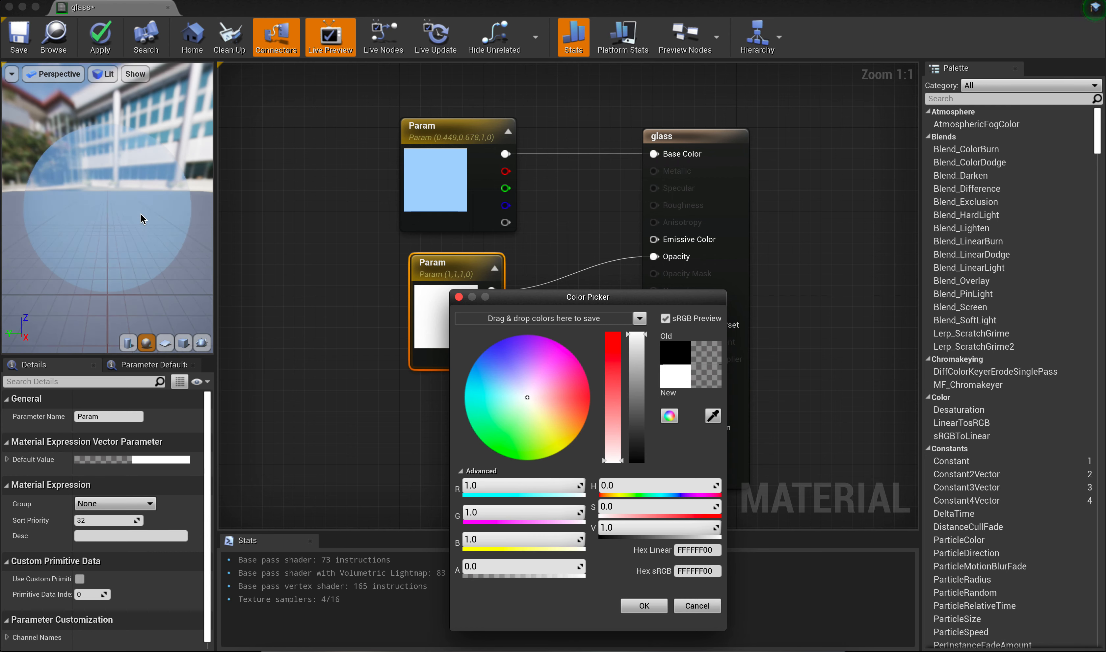
{"action": "left_click_drag", "start_coordinate": [646, 360], "coordinate": [636, 466]}
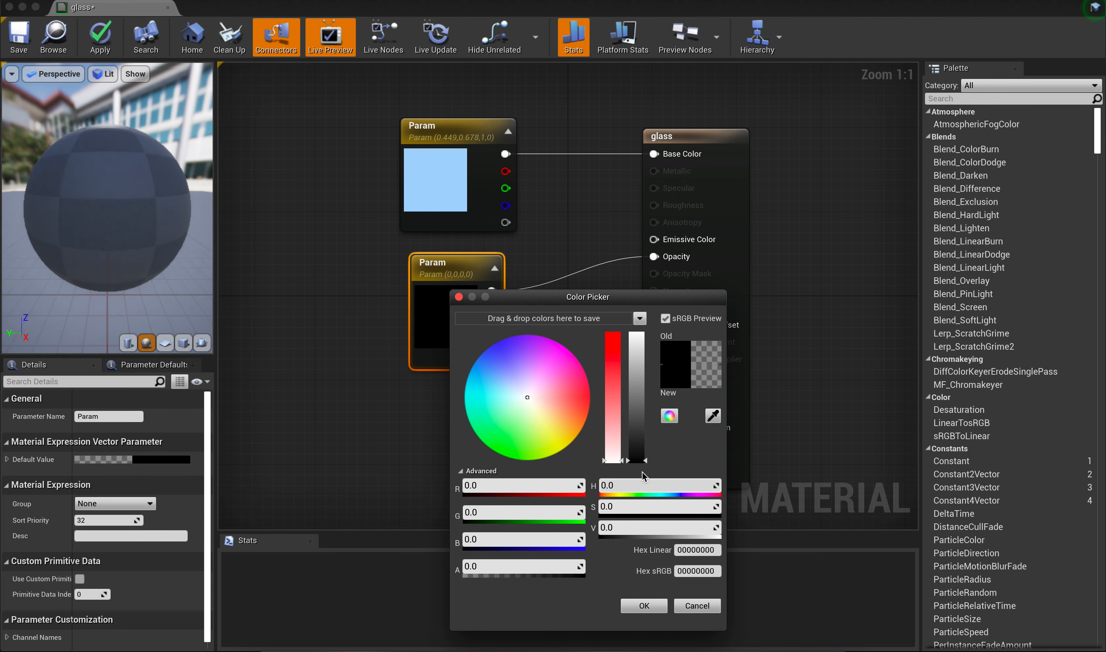
{"action": "left_click_drag", "start_coordinate": [648, 462], "coordinate": [645, 316]}
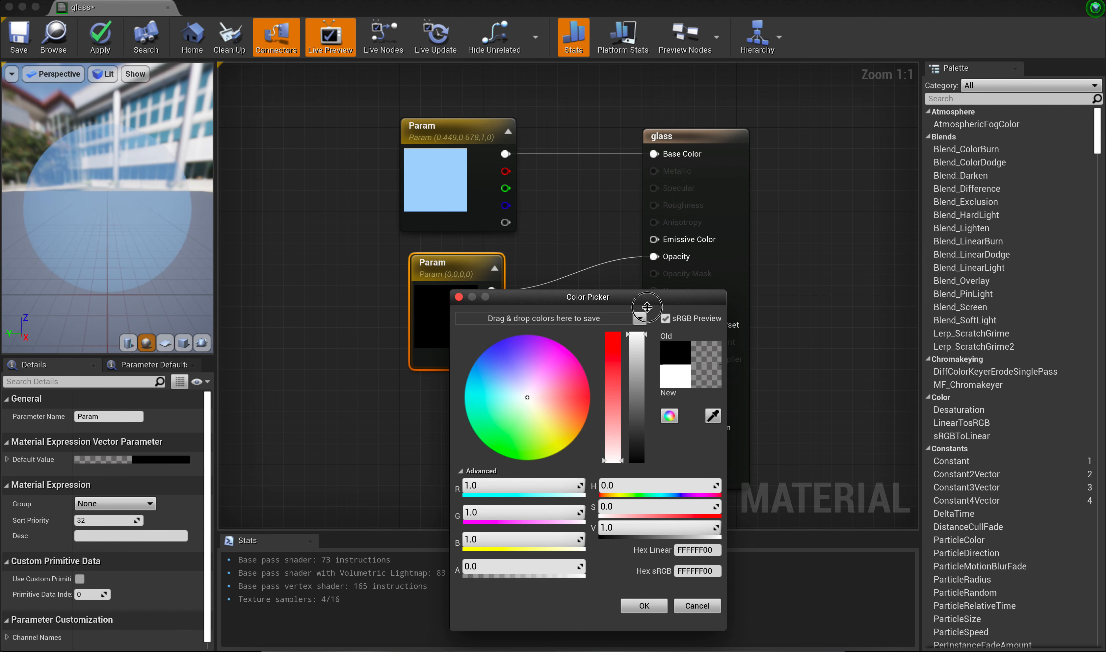
{"action": "left_click", "coordinate": [458, 297]}
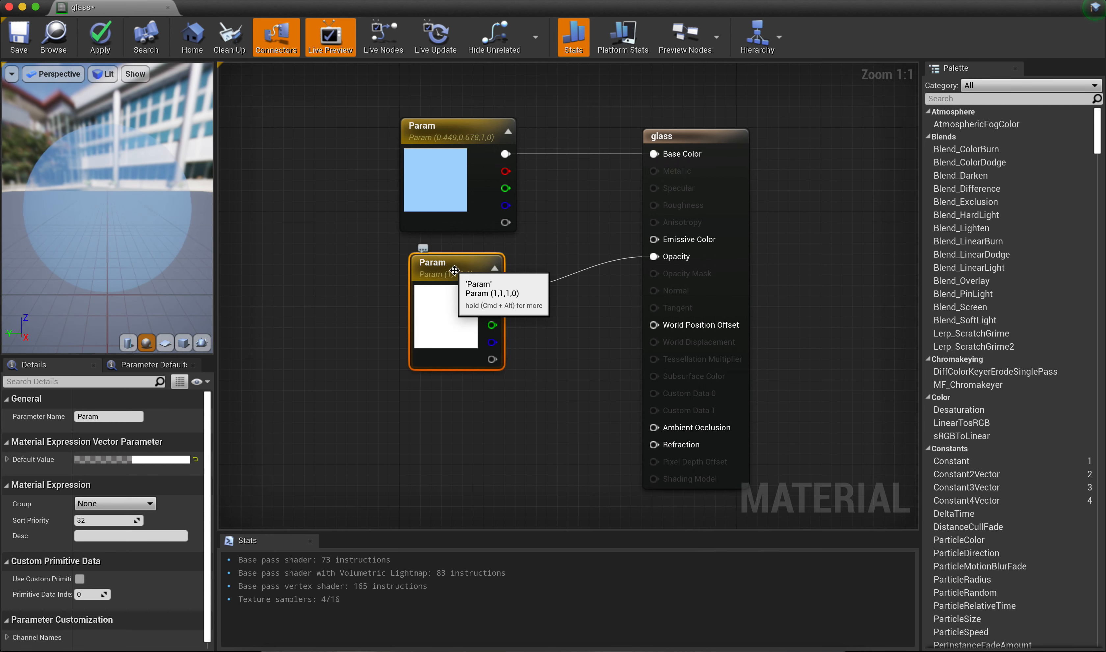
- Replace the Param copy with a Constant node placed below the original Param and connect it to the Opacity input
{"action": "key", "text": "Delete"}
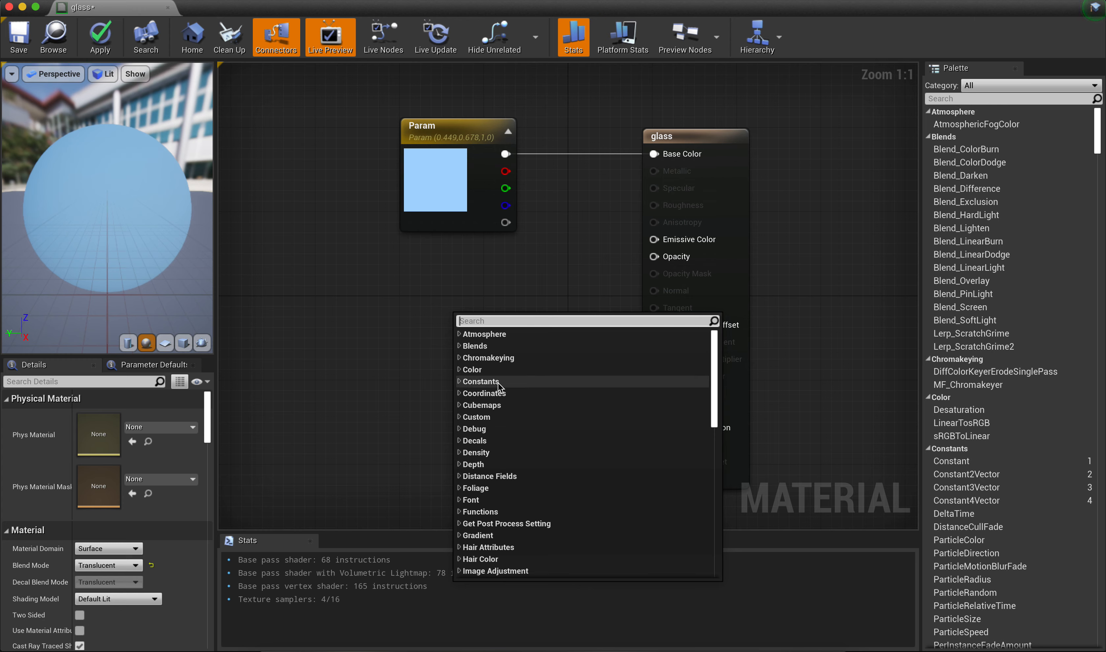
{"action": "type", "text": "constant"}
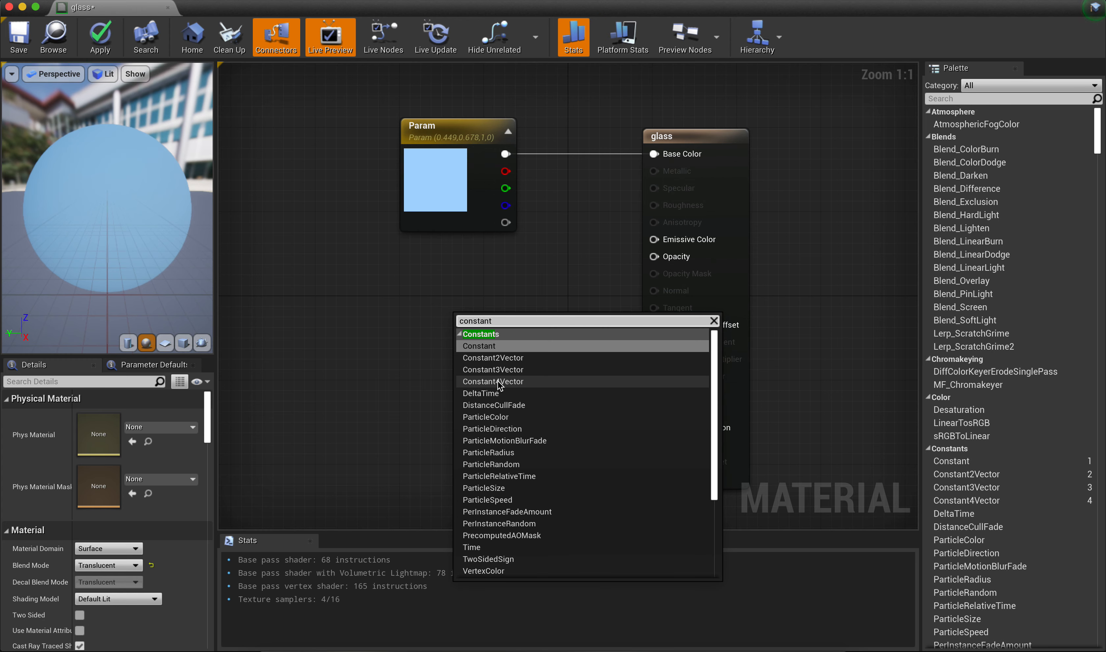
{"action": "key", "text": "Return"}
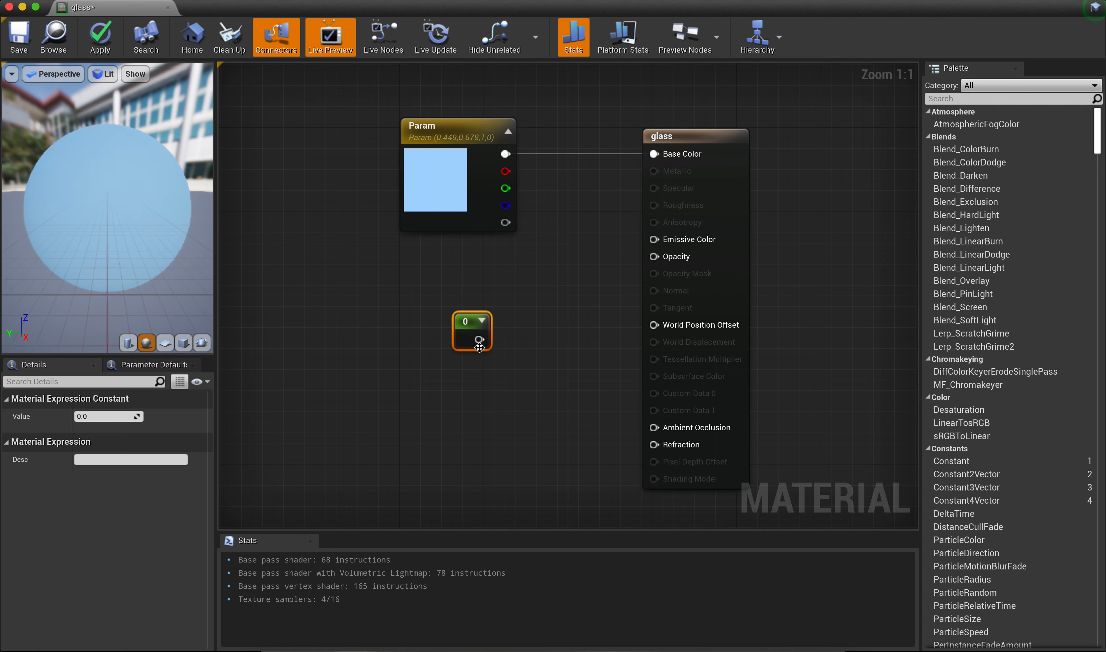
{"action": "left_click_drag", "start_coordinate": [464, 318], "coordinate": [654, 257]}
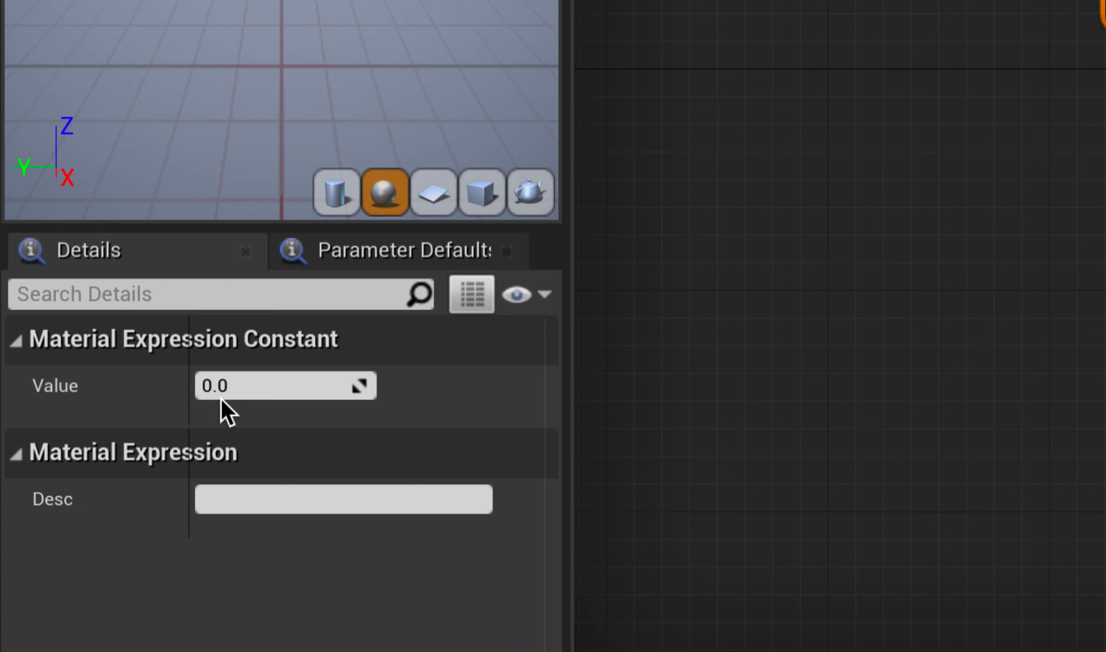
- Try opacity values of 1 and 0 on the Constant node
{"action": "left_click", "coordinate": [89, 417]}
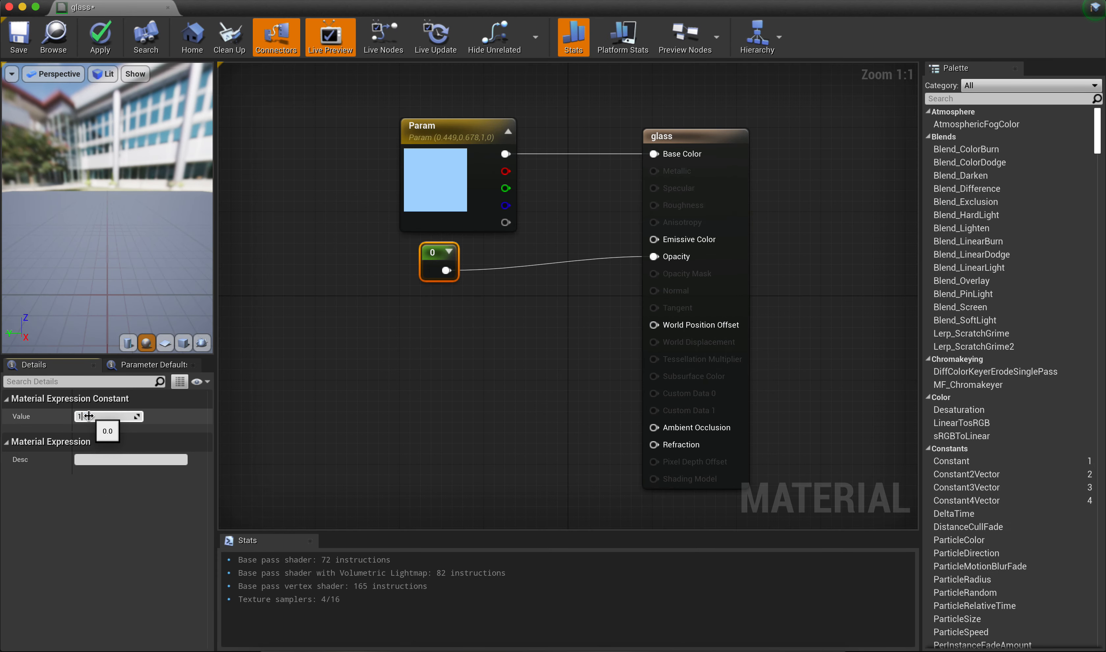
{"action": "key", "text": "Return"}
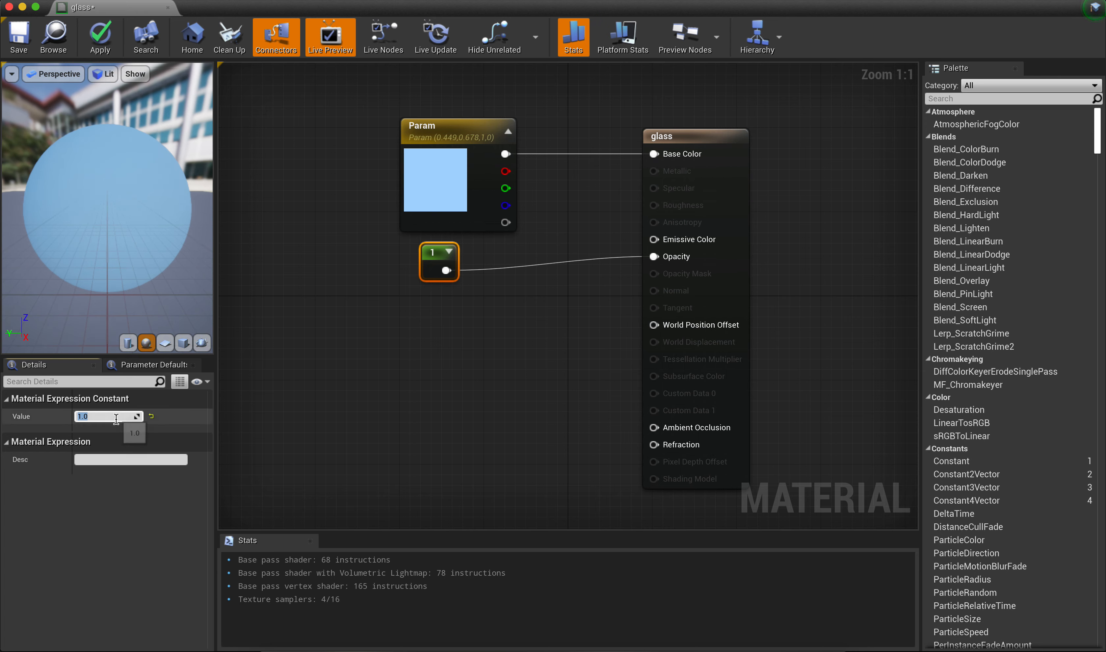
{"action": "type", "text": "0"}
{"action": "key", "text": "Return"}
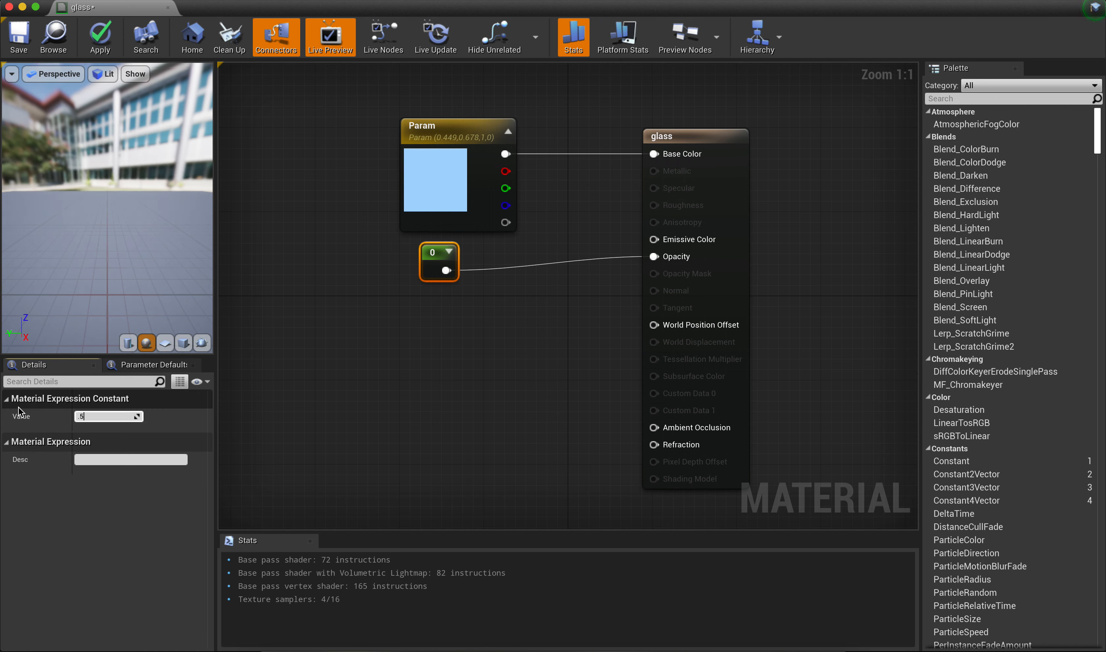
- Set the opacity Constant's value to 0.5 and save the glass material
{"action": "type", "text": ".5"}
{"action": "key", "text": "Return"}
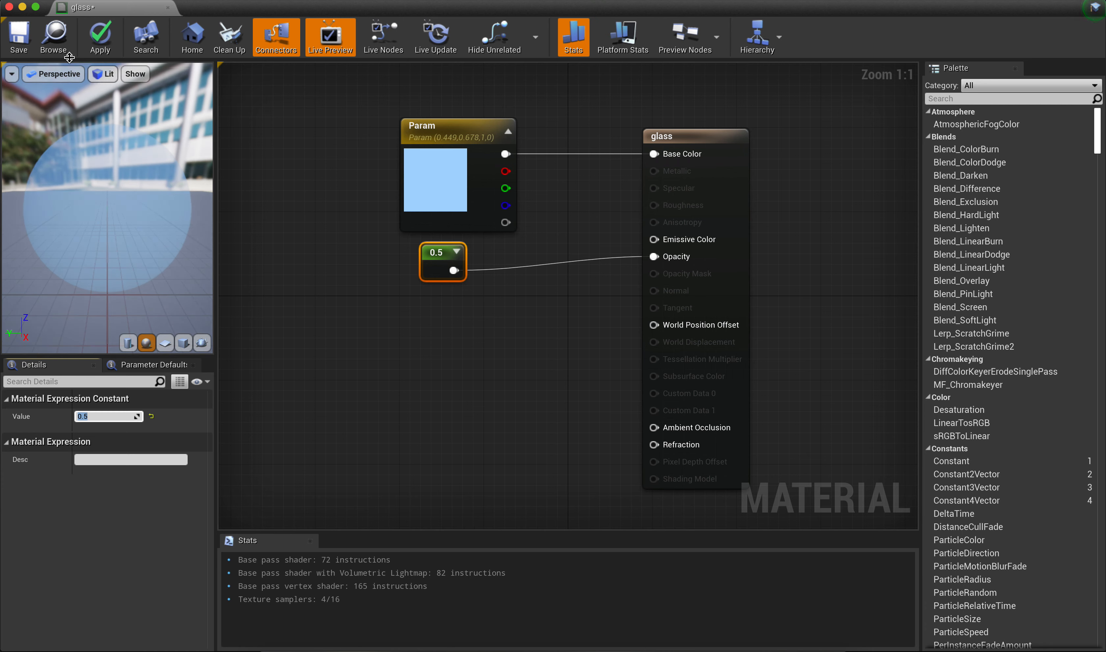
{"action": "left_click", "coordinate": [24, 44]}
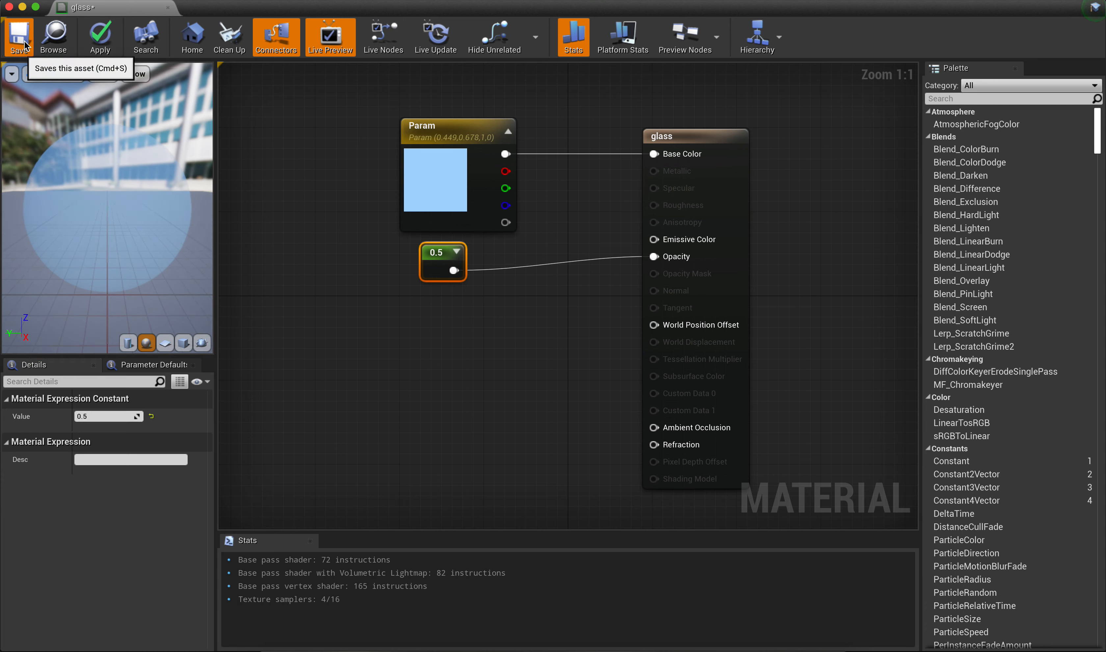
- Close the glass material, open the coffee table static mesh to check its glass top, and close the mesh
{"action": "left_click", "coordinate": [10, 7]}
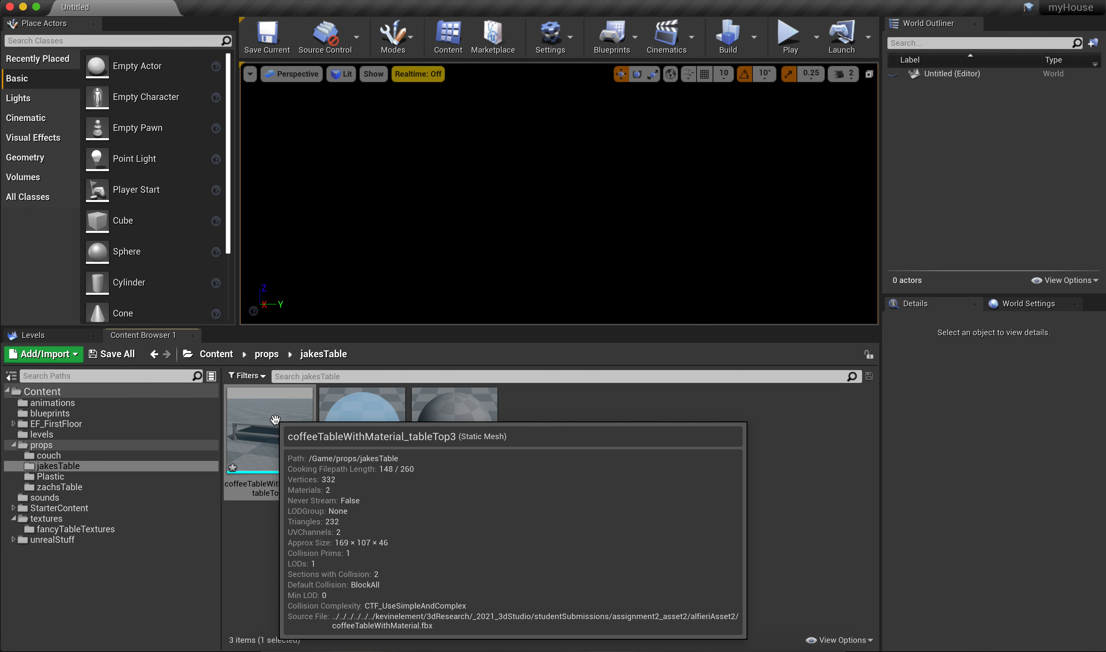
{"action": "left_click", "coordinate": [281, 399]}
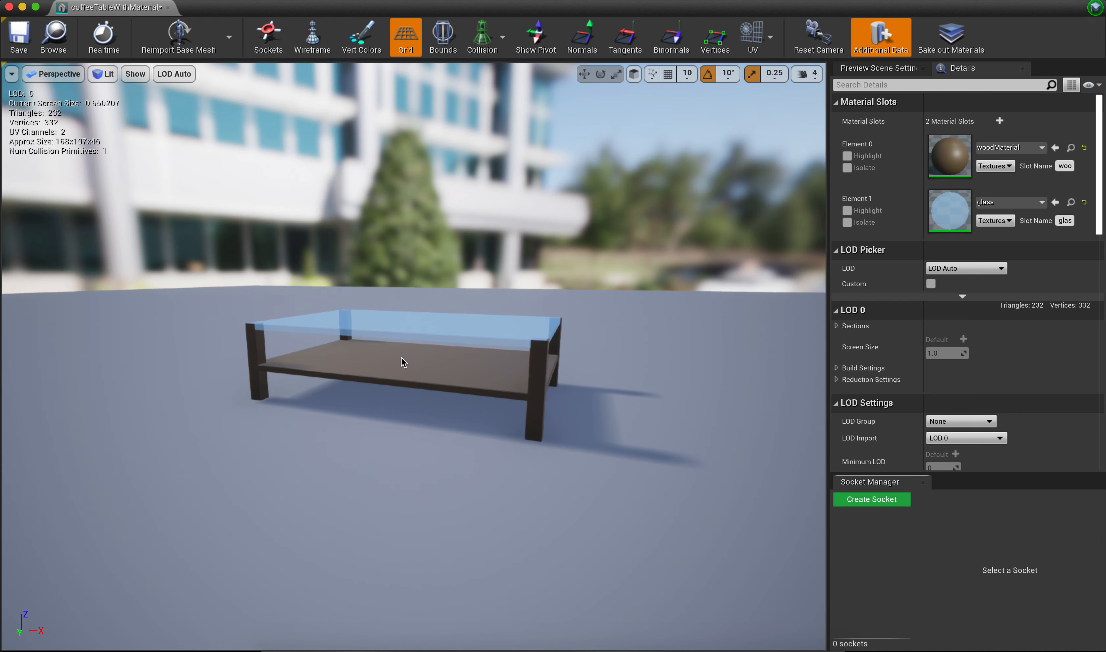
{"action": "left_click", "coordinate": [9, 8]}
- Switch to Finder and import Wood_Rough_1K_albedo.tif, Wood_Rough_1K_normal.tif and Wood_Rough_1K_roughness.tif into the Unreal jakesTable folder
{"action": "key", "text": "super+Tab"}
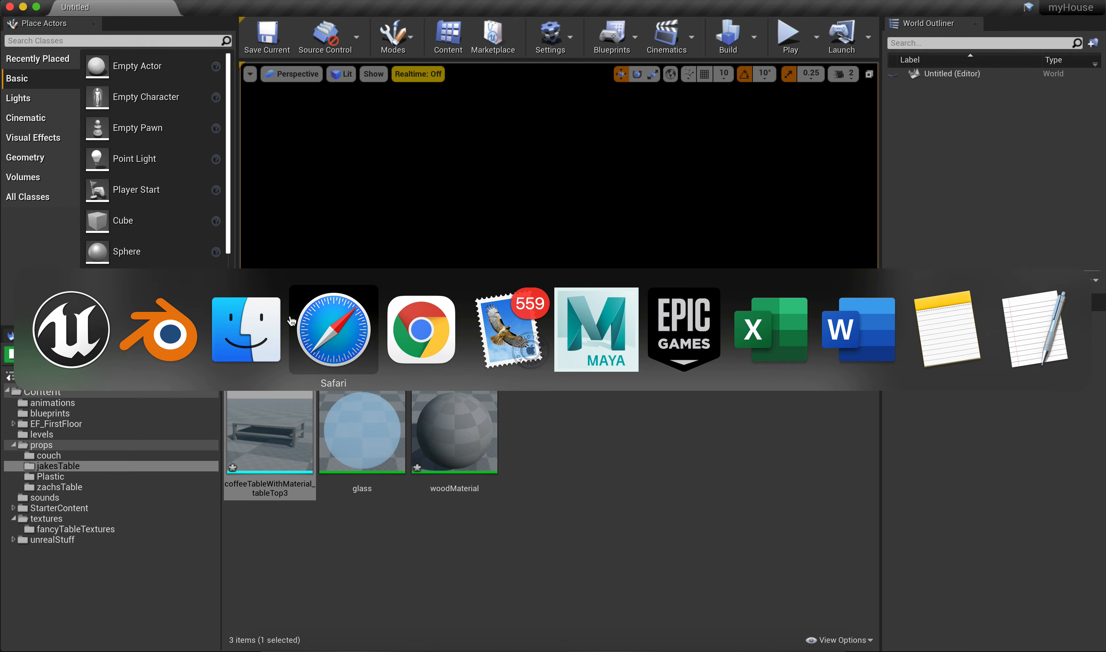
{"action": "left_click", "coordinate": [246, 330]}
{"action": "left_click", "coordinate": [816, 268]}
{"action": "left_click", "coordinate": [822, 311], "text": "shift"}
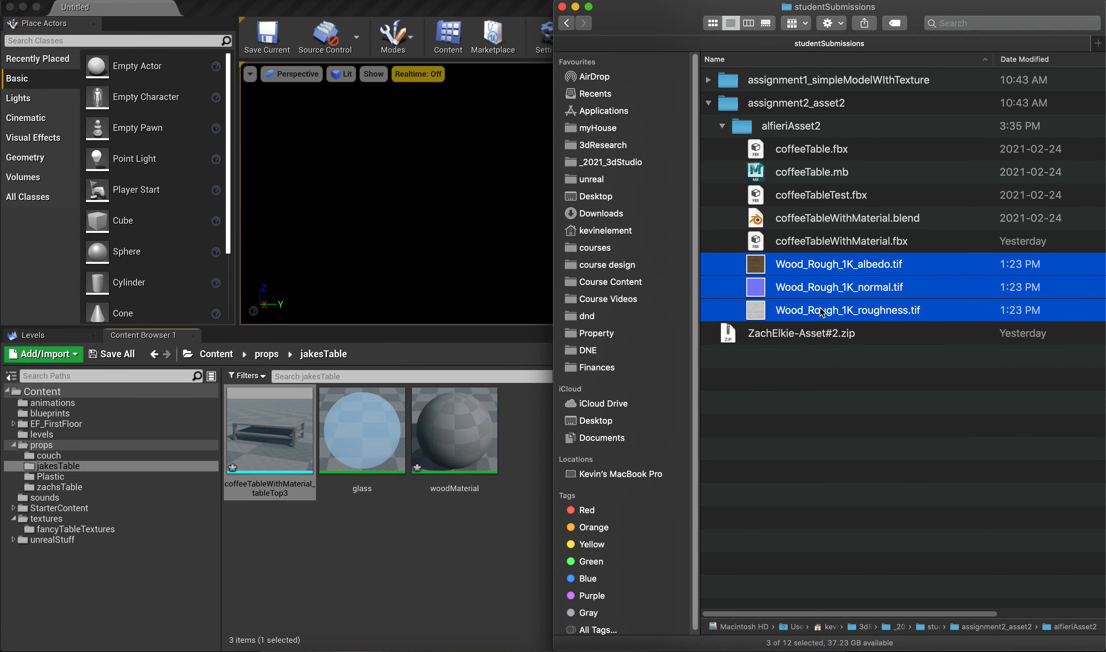
{"action": "left_click_drag", "start_coordinate": [757, 286], "coordinate": [538, 449]}
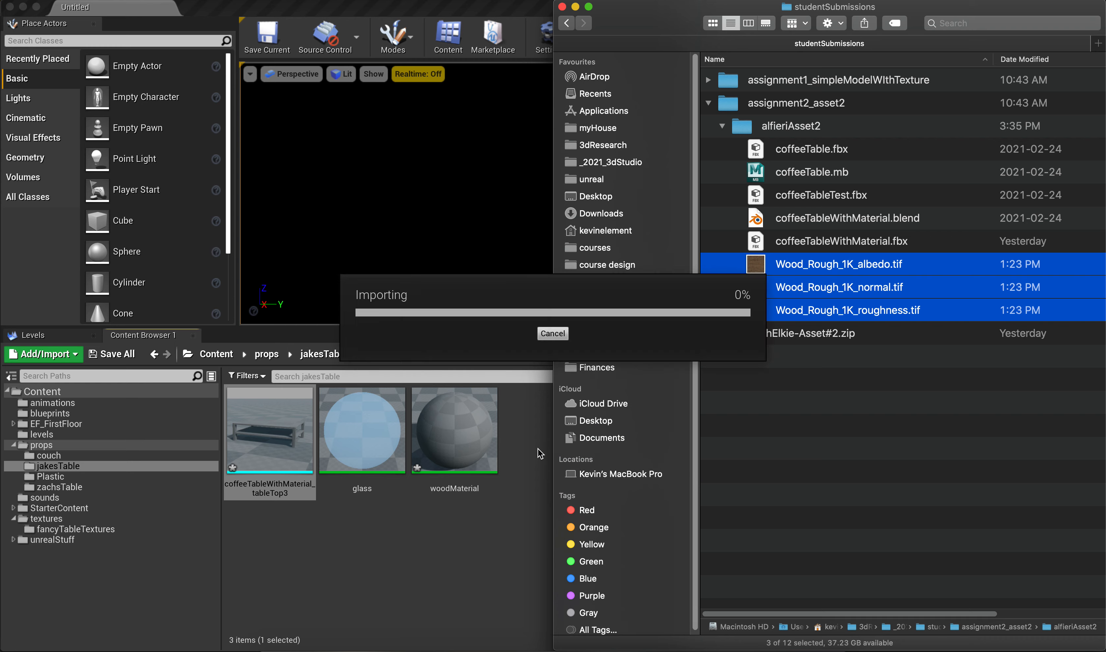
{"action": "left_click", "coordinate": [479, 550]}
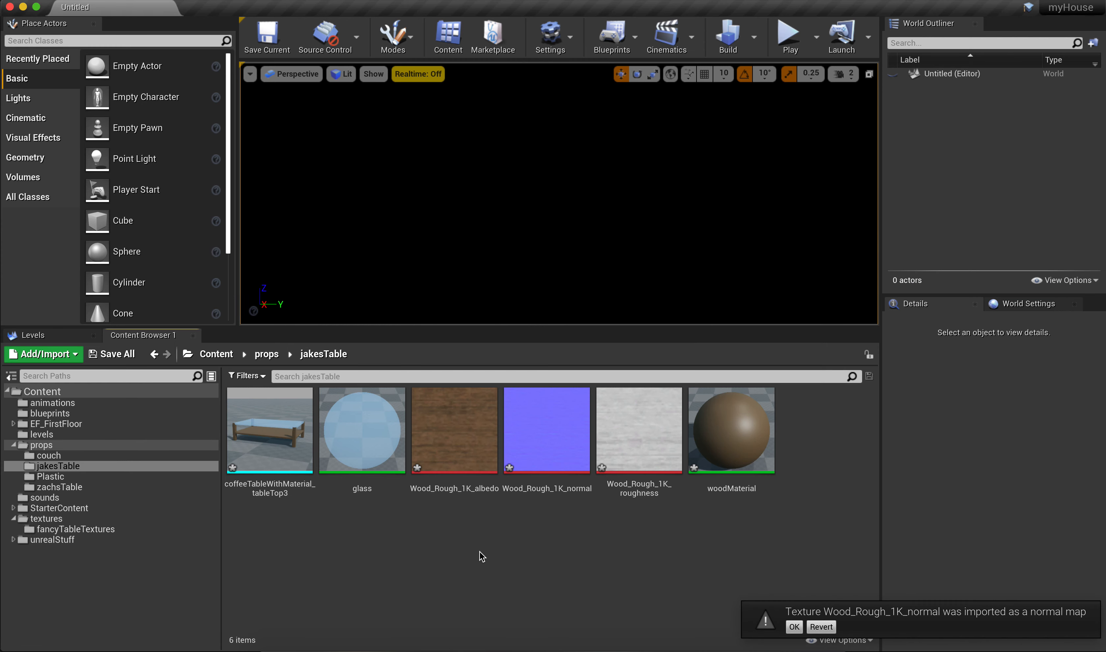
- Open woodMaterial and add the Wood_Rough_1K albedo, normal and roughness textures to its graph as Texture Samples
{"action": "double_click", "coordinate": [746, 438]}
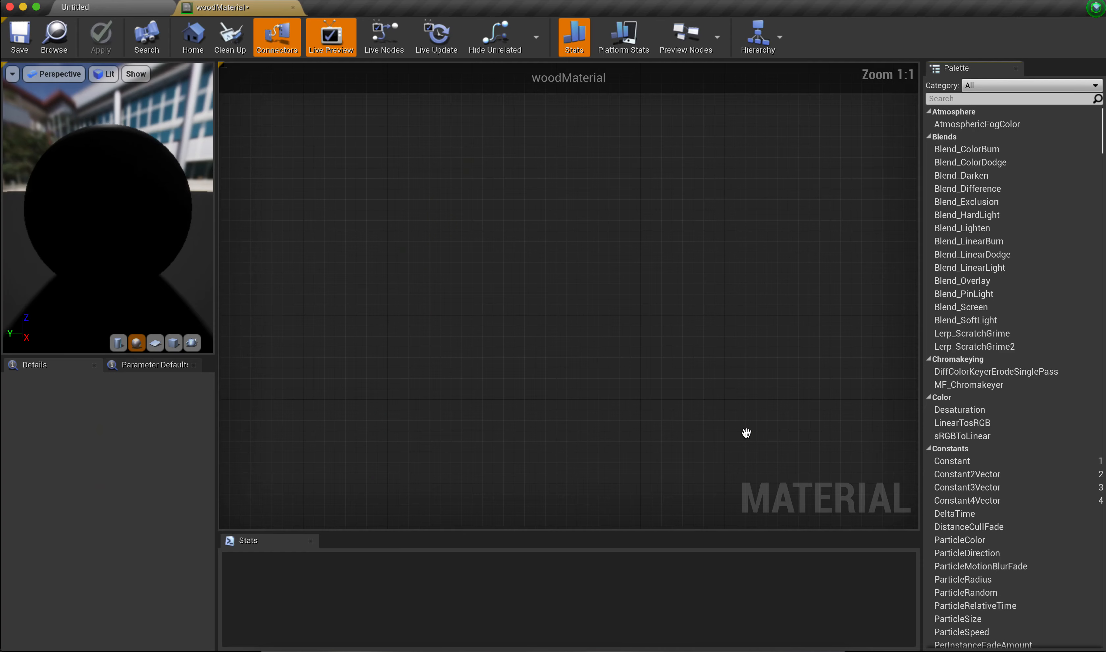
{"action": "left_click", "coordinate": [141, 11]}
{"action": "left_click_drag", "start_coordinate": [459, 446], "coordinate": [467, 439]}
{"action": "left_click", "coordinate": [562, 442]}
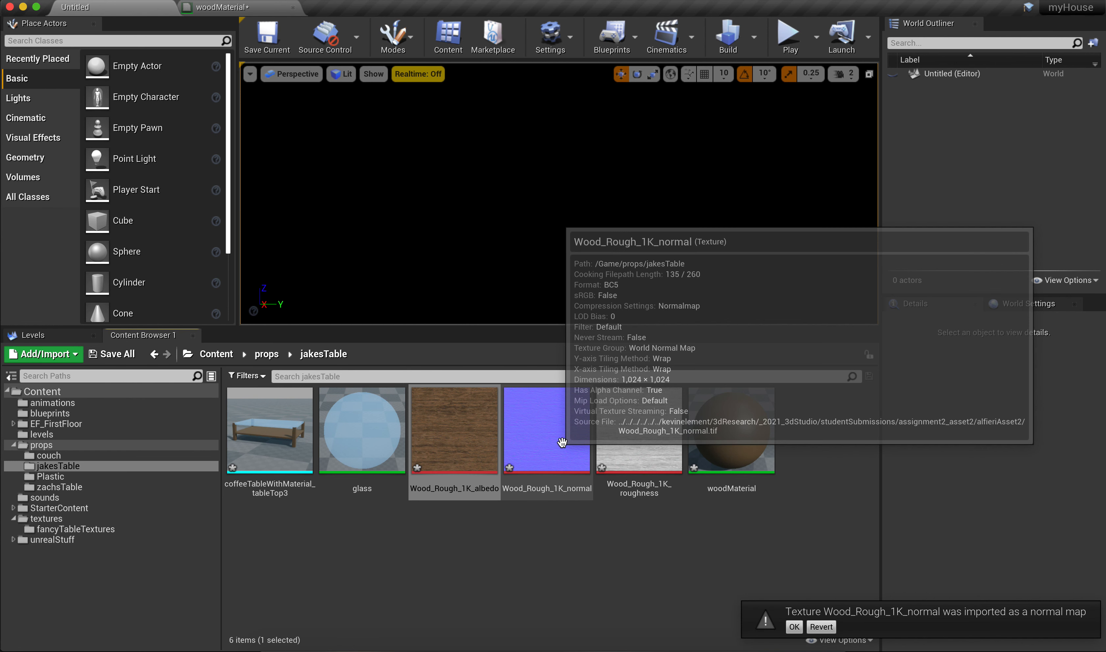
{"action": "left_click", "coordinate": [627, 452], "text": "shift"}
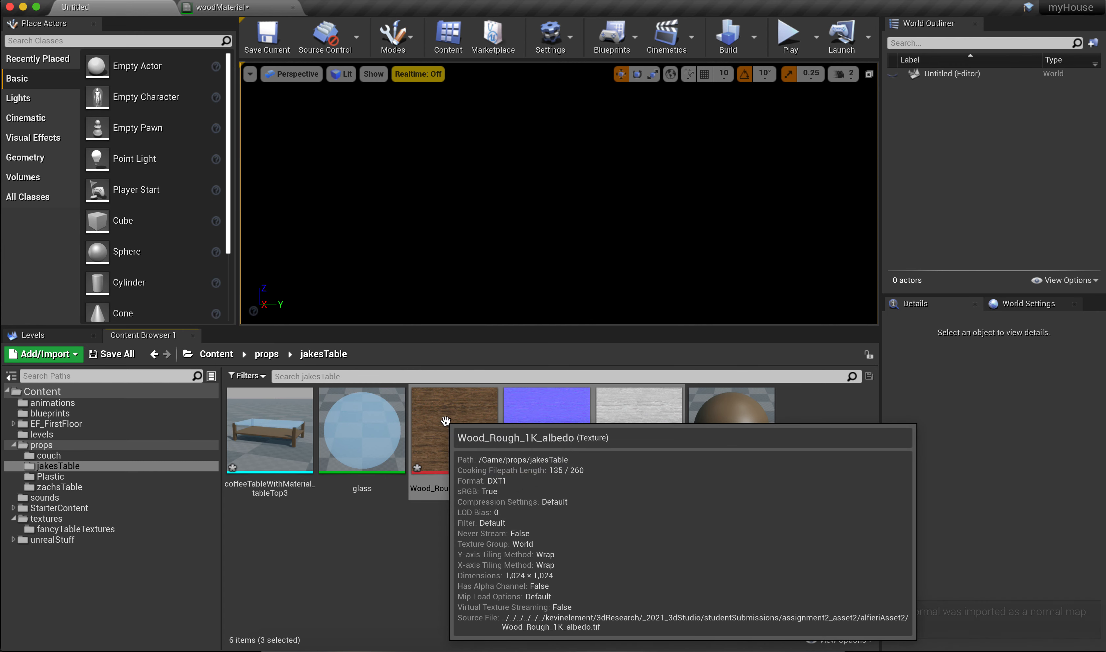
{"action": "left_click_drag", "start_coordinate": [446, 420], "coordinate": [349, 383]}
- Delete the overlapping Param node and move the woodMaterial result node away from the Texture Samples
{"action": "left_click", "coordinate": [695, 311]}
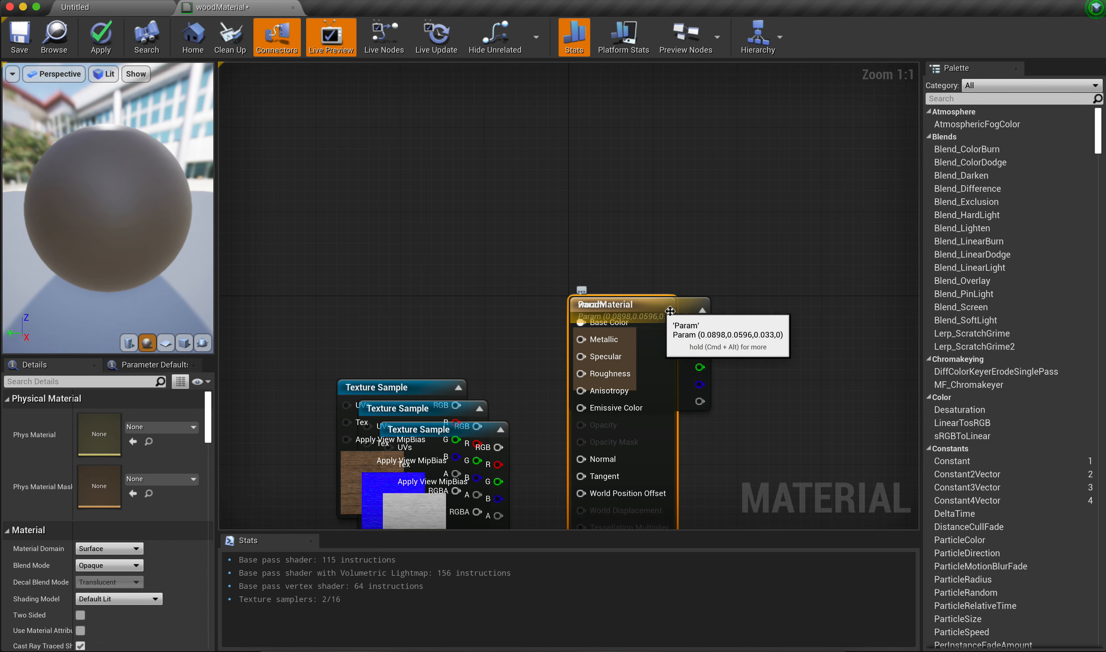
{"action": "key", "text": "Delete"}
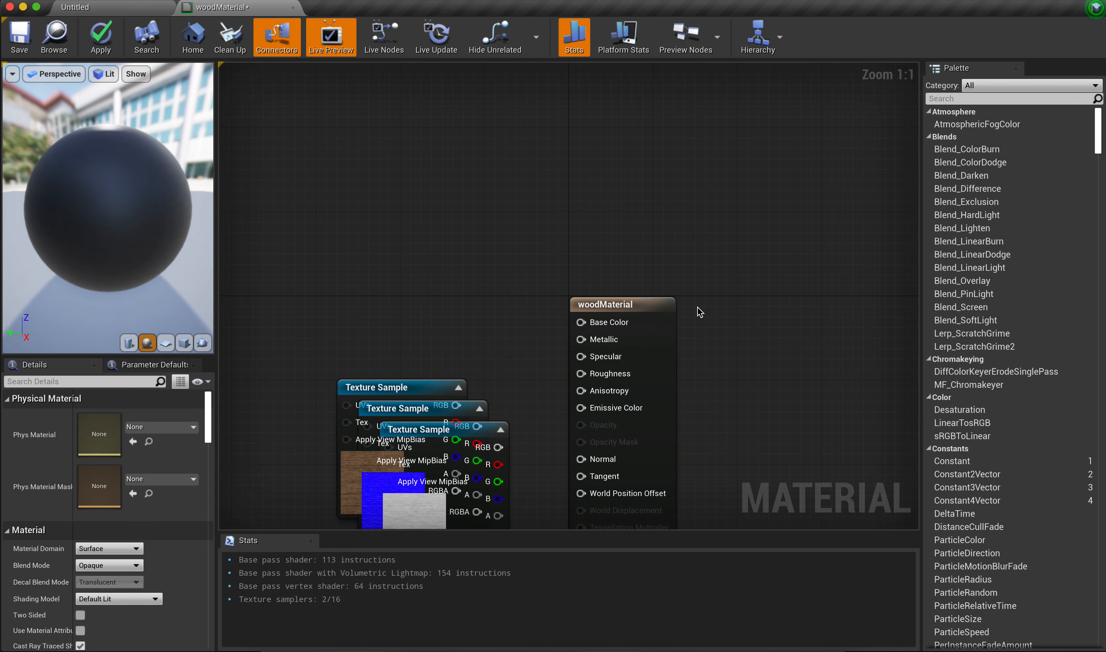
{"action": "left_click_drag", "start_coordinate": [655, 305], "coordinate": [802, 220]}
- Stack the Texture Samples in a column and connect albedo to Base Color, roughness to Roughness and normal to Normal
{"action": "left_click_drag", "start_coordinate": [403, 388], "coordinate": [469, 111]}
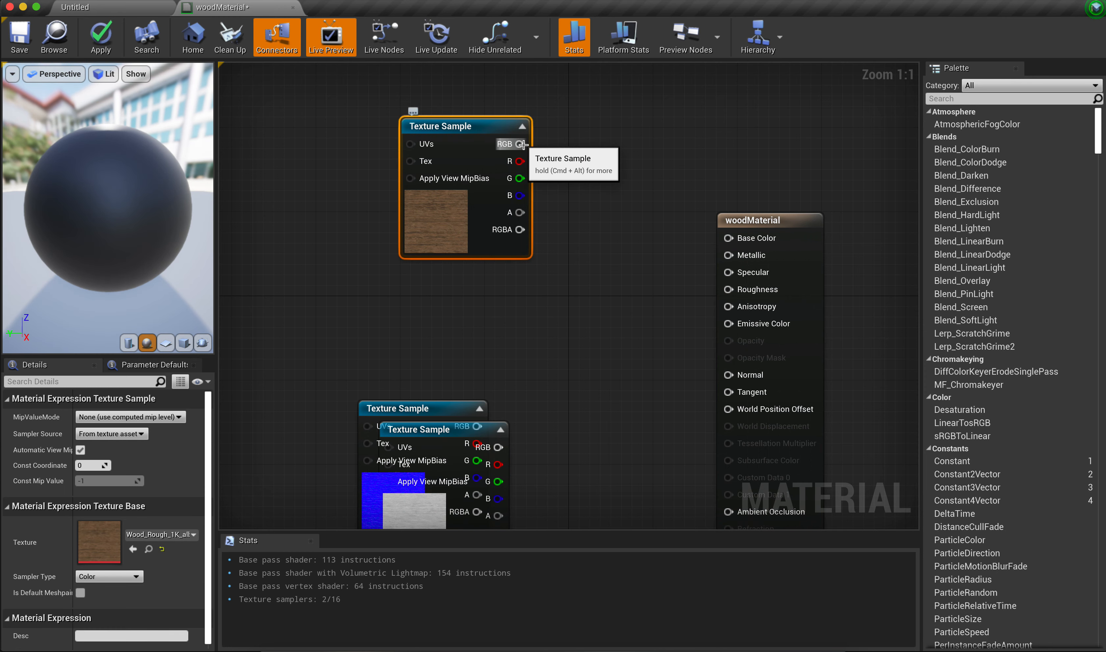
{"action": "left_click_drag", "start_coordinate": [520, 144], "coordinate": [728, 242]}
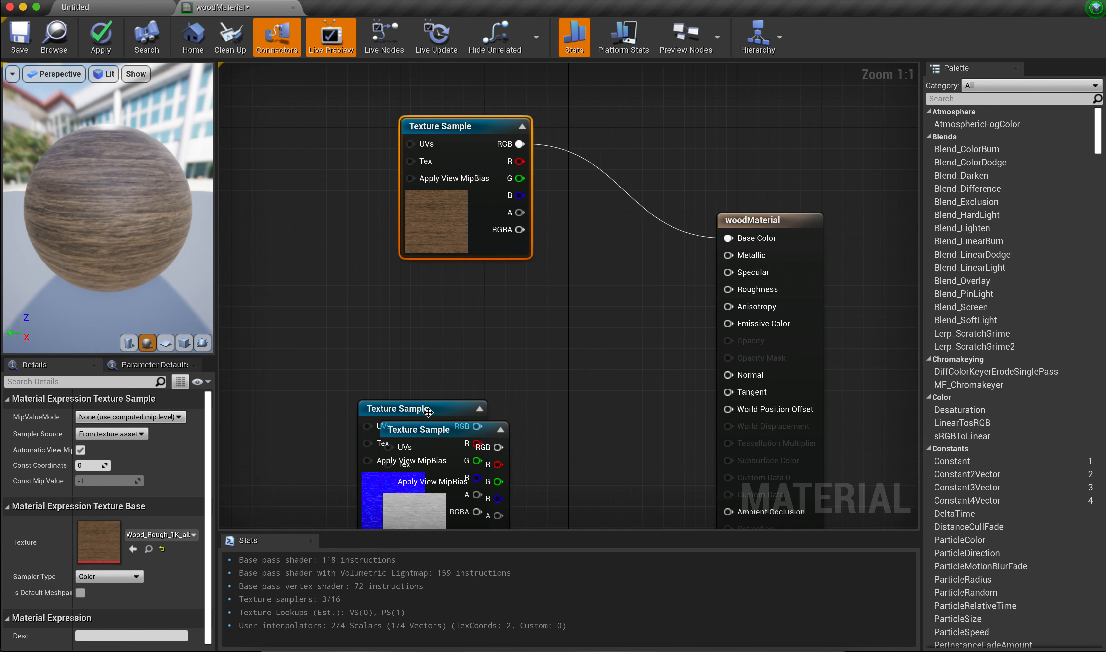
{"action": "left_click_drag", "start_coordinate": [437, 433], "coordinate": [458, 277]}
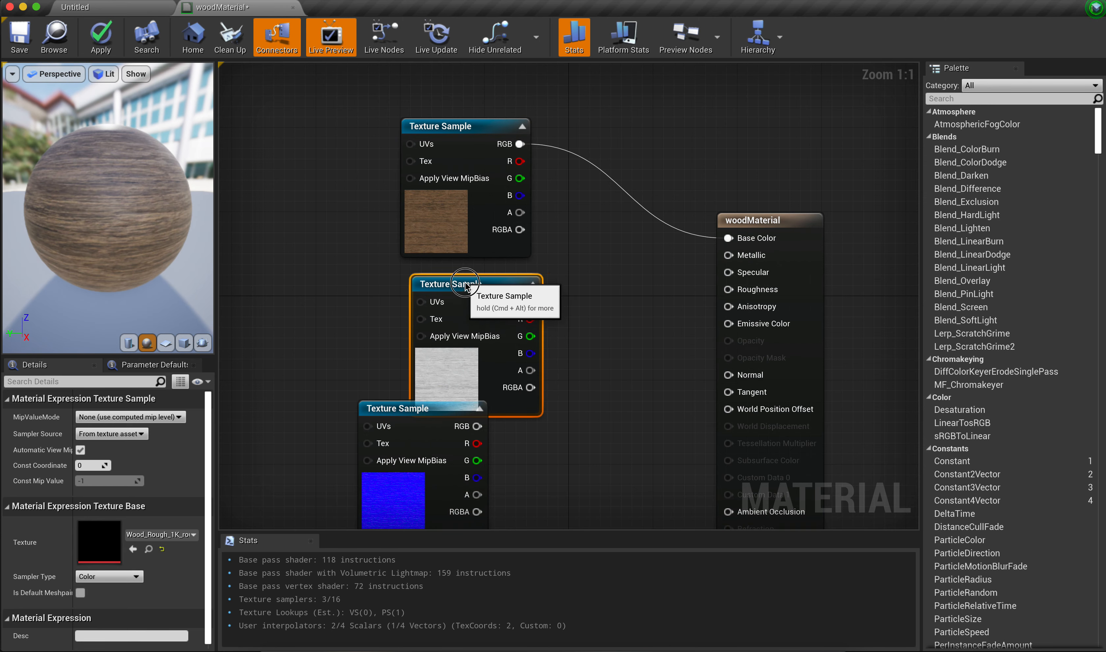
{"action": "left_click_drag", "start_coordinate": [520, 291], "coordinate": [728, 290]}
{"action": "left_click_drag", "start_coordinate": [442, 422], "coordinate": [723, 376]}
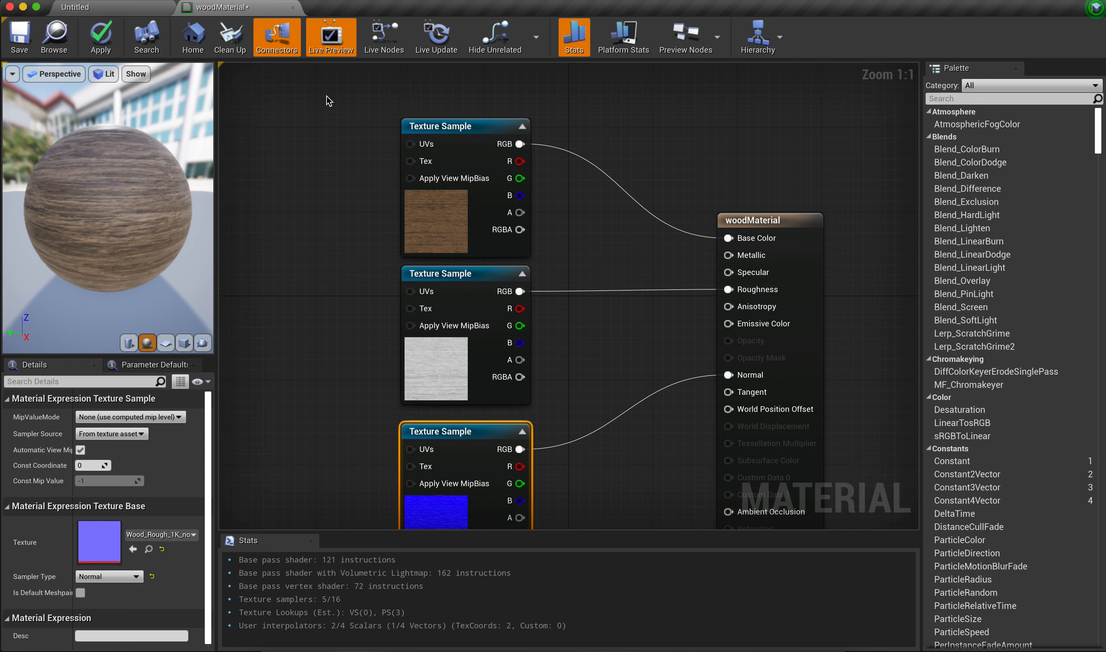
- Save woodMaterial and close its editor tab, cancelling the dialog for saving other content
{"action": "left_click", "coordinate": [10, 7]}
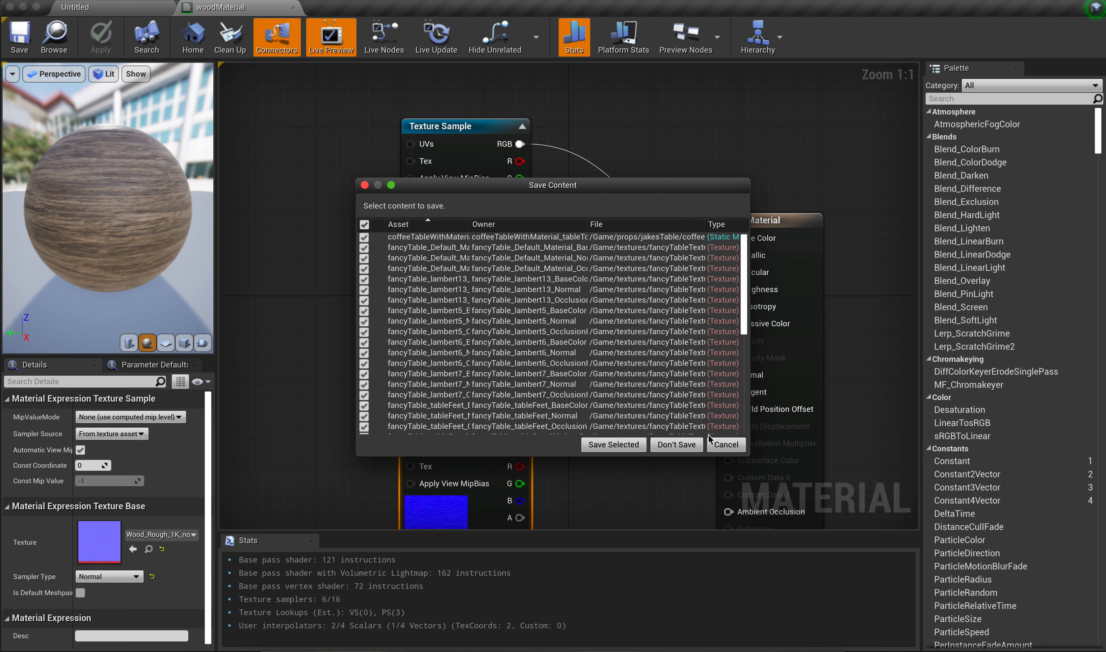
{"action": "left_click", "coordinate": [716, 443]}
{"action": "left_click", "coordinate": [292, 7]}
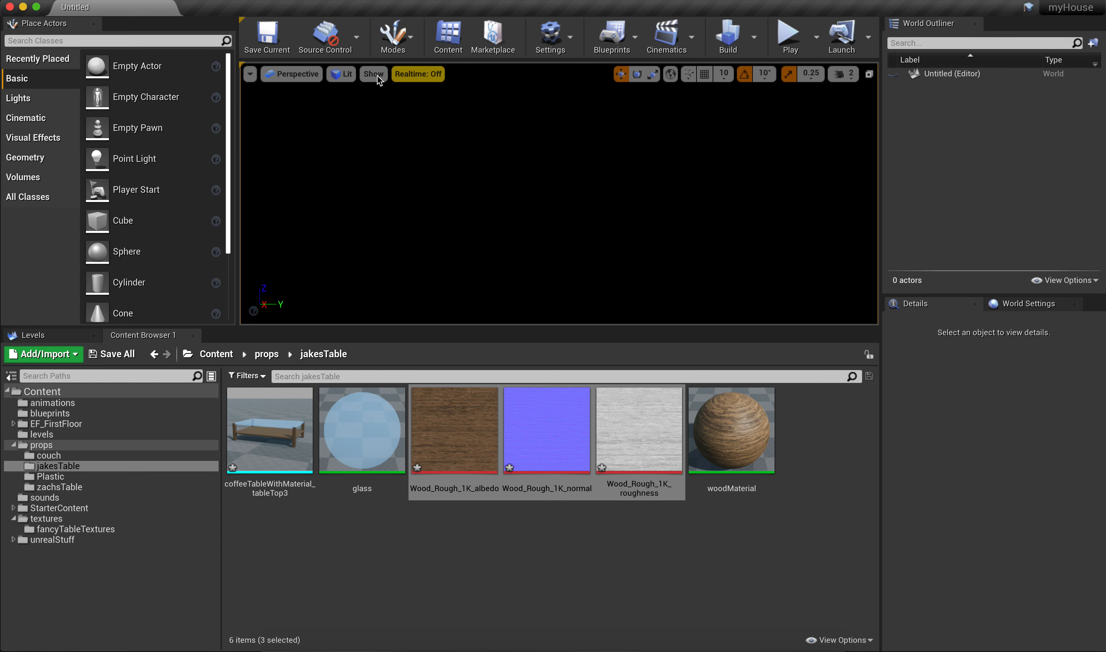
- Open the coffee table static mesh, examine its wood and glass surfaces from several angles and distances, and close the mesh
{"action": "left_click", "coordinate": [283, 425]}
{"action": "double_click", "coordinate": [282, 425]}
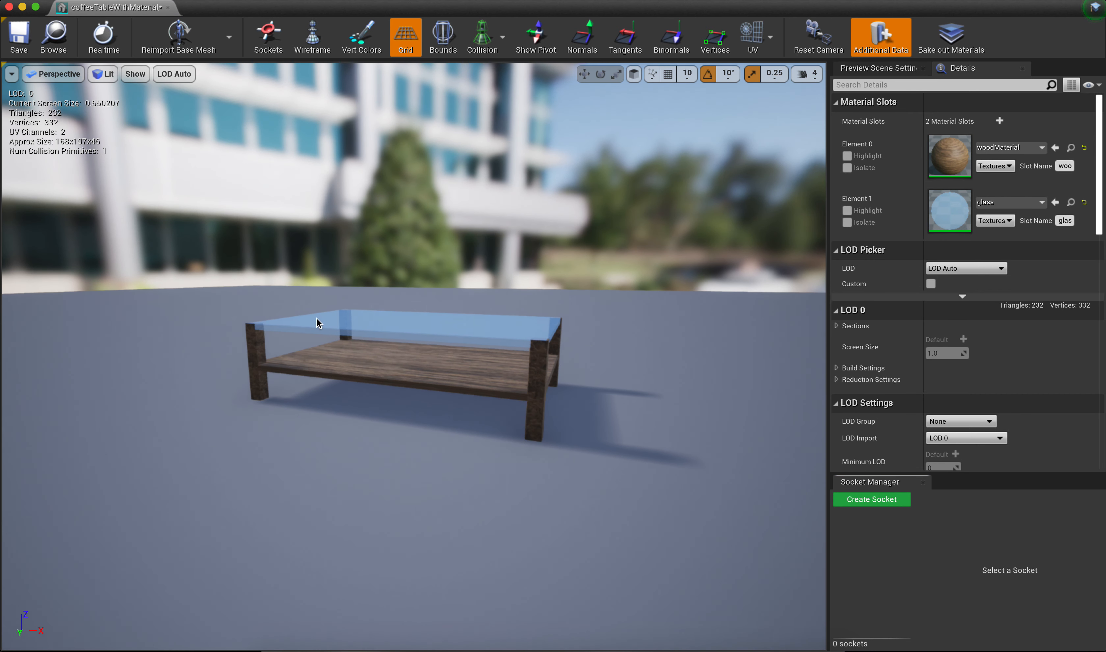
{"action": "left_click_drag", "start_coordinate": [329, 358], "coordinate": [404, 356]}
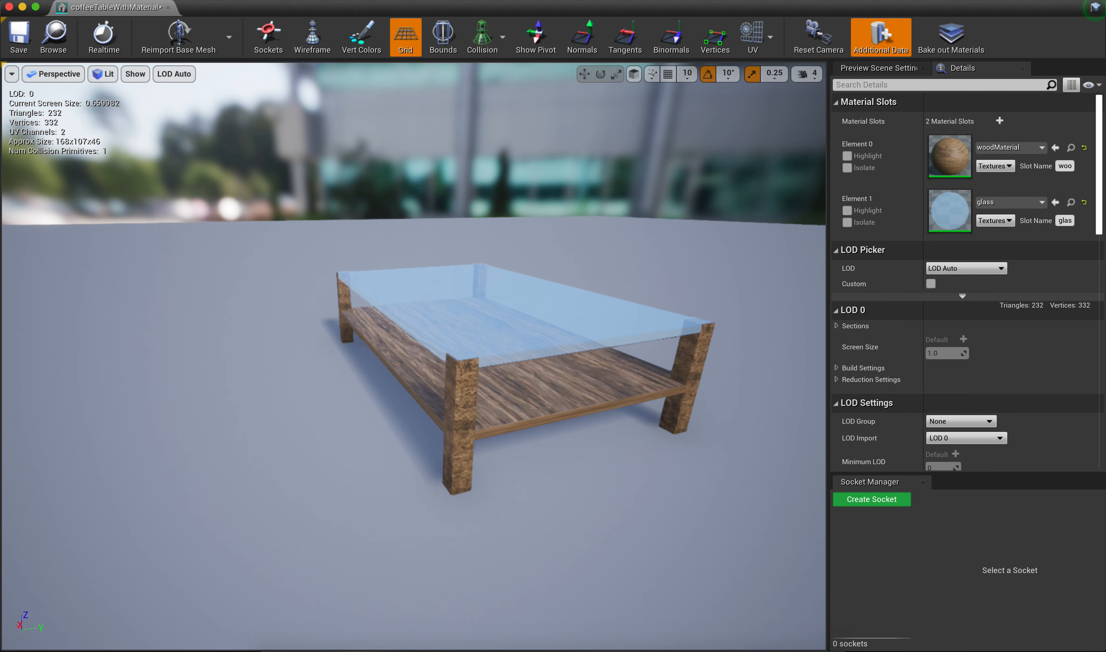
{"action": "scroll", "coordinate": [231, 320], "scroll_direction": "up", "scroll_amount": 5}
{"action": "scroll", "coordinate": [232, 320], "scroll_direction": "down", "scroll_amount": 3}
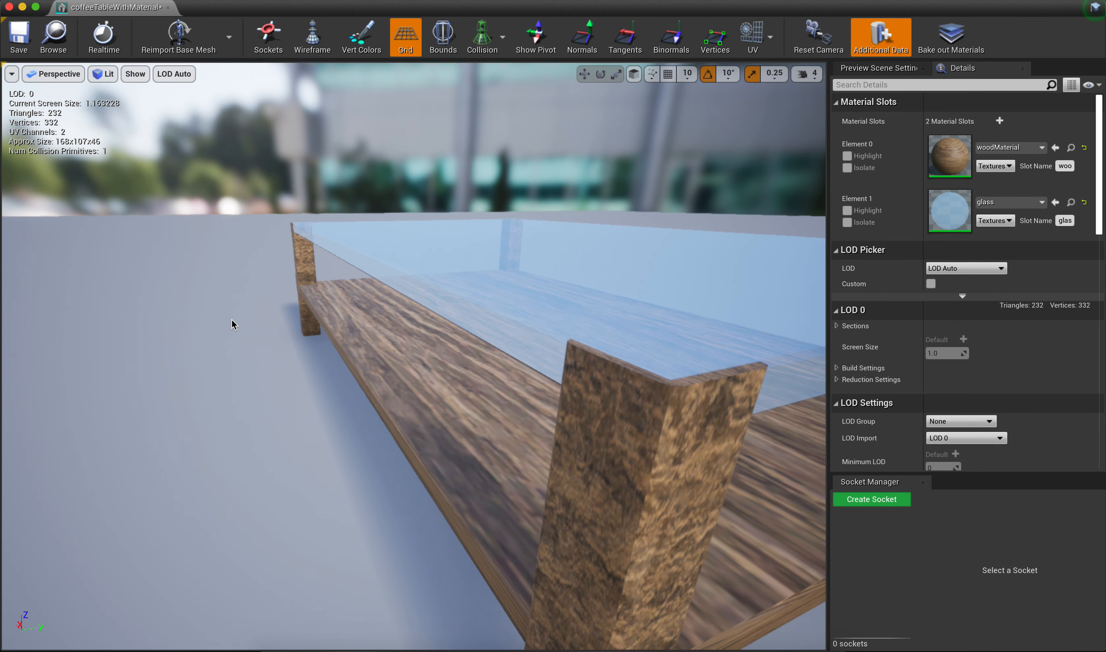
{"action": "left_click_drag", "start_coordinate": [232, 320], "coordinate": [309, 283]}
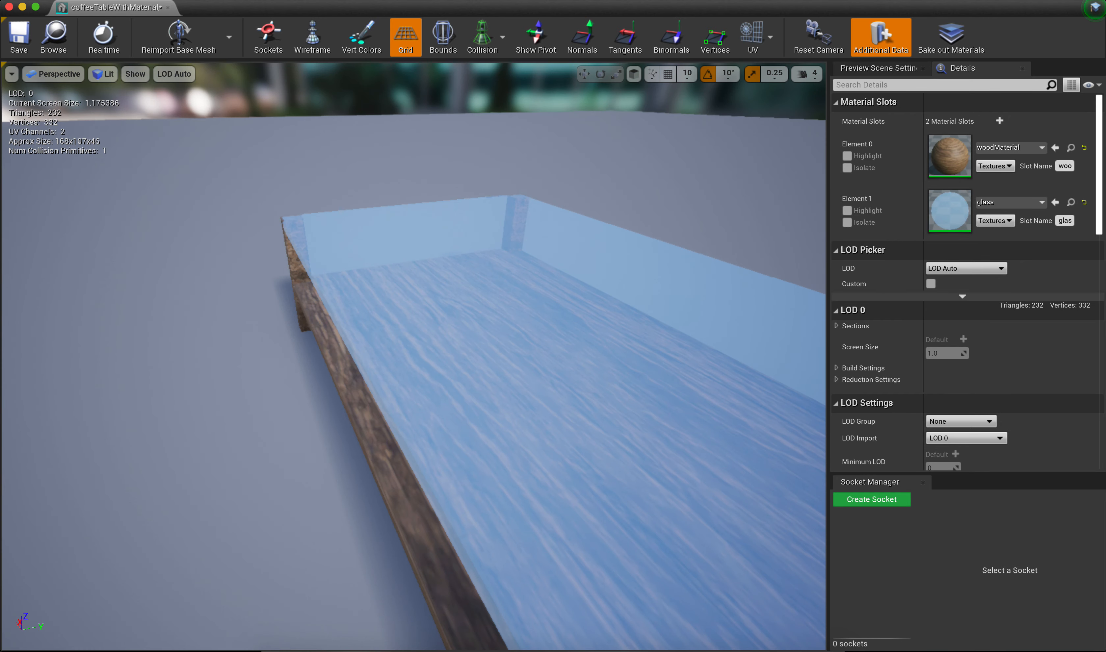
{"action": "key", "text": "f"}
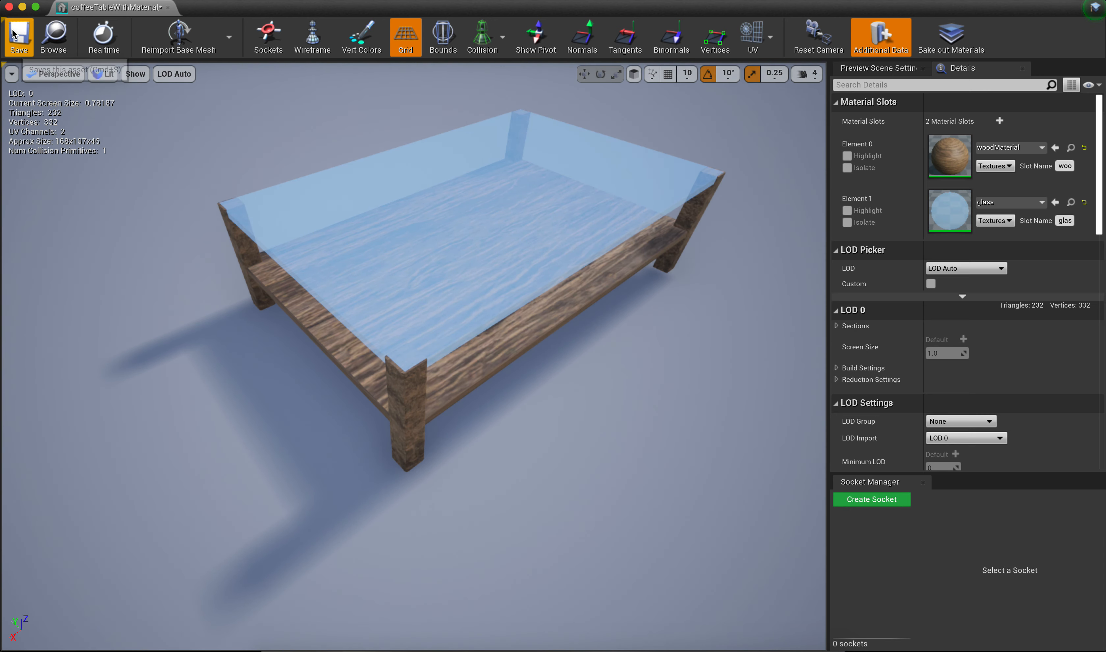
{"action": "left_click", "coordinate": [9, 6]}
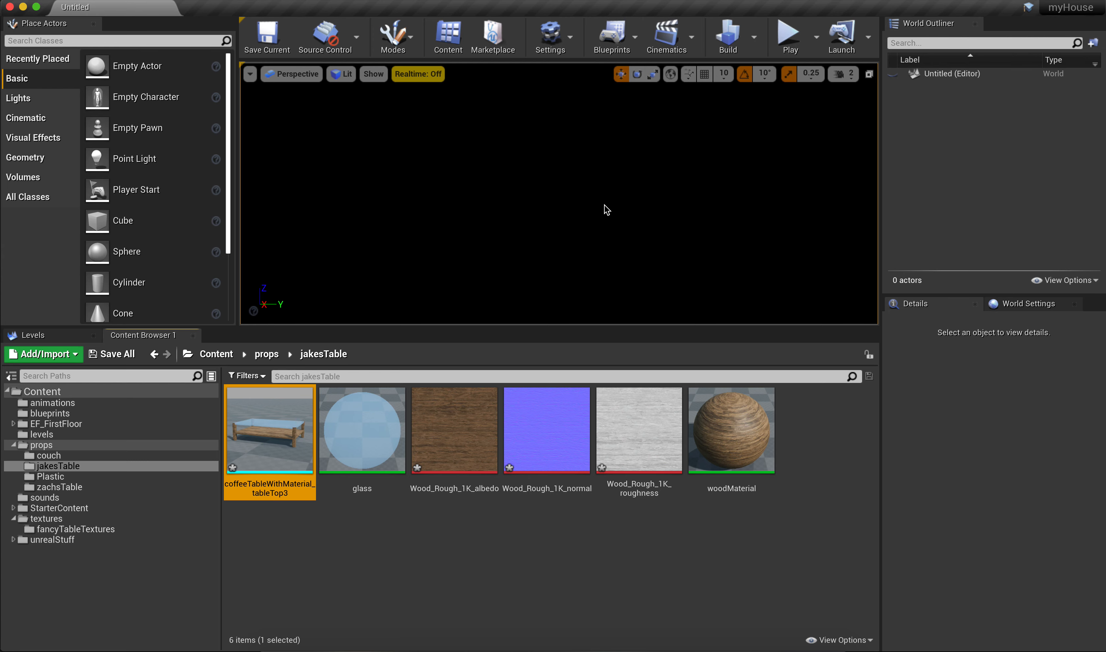
- Switch from the Unreal Editor to another open application
{"action": "key", "text": "super+Tab"}
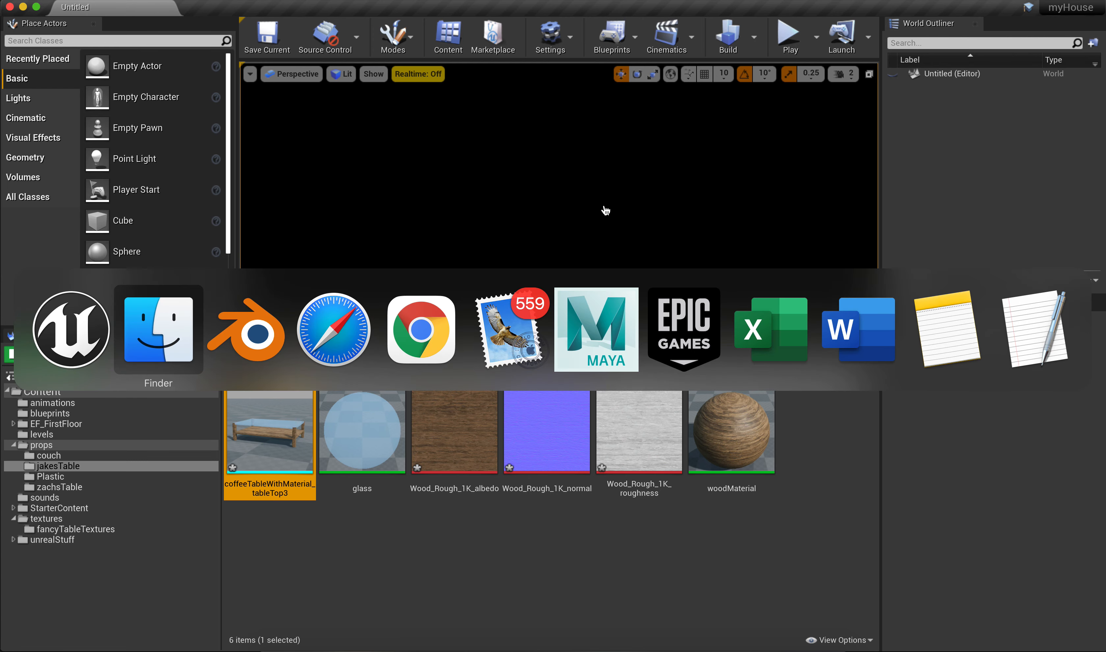